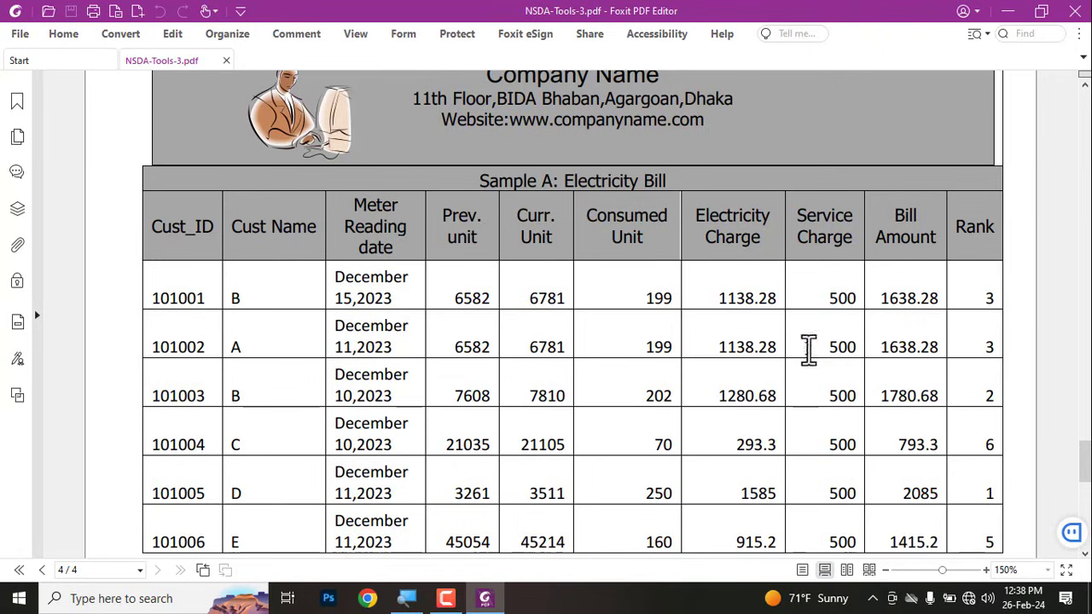
Step: Scroll through the Electricity Bill sample table in Foxit, selecting and then clearing the title text
{"action": "scroll", "coordinate": [659, 346], "scroll_direction": "up", "scroll_amount": 2}
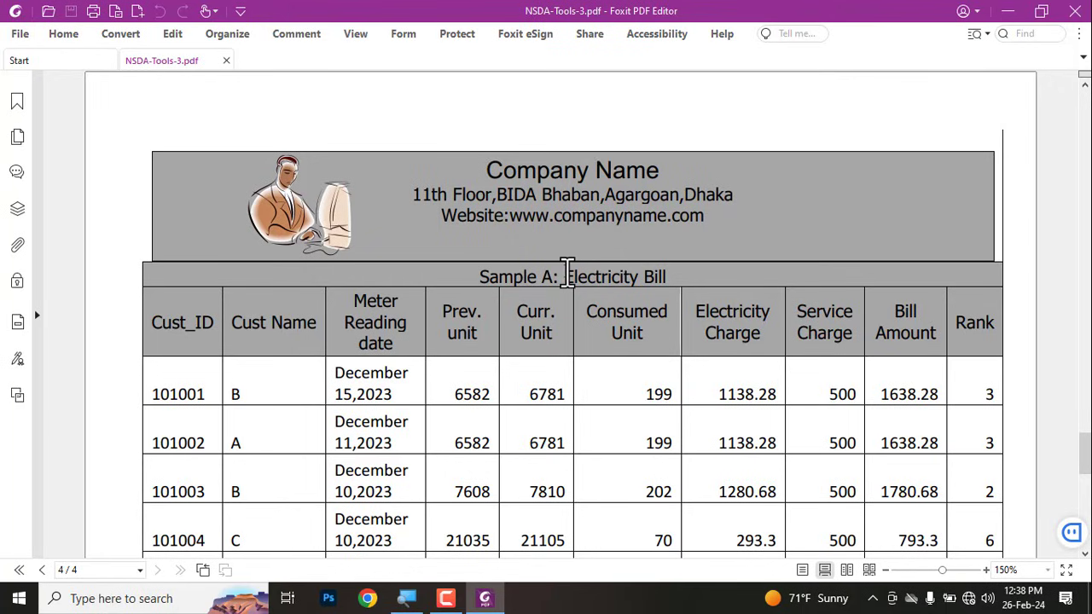
{"action": "left_click_drag", "start_coordinate": [567, 277], "coordinate": [674, 276]}
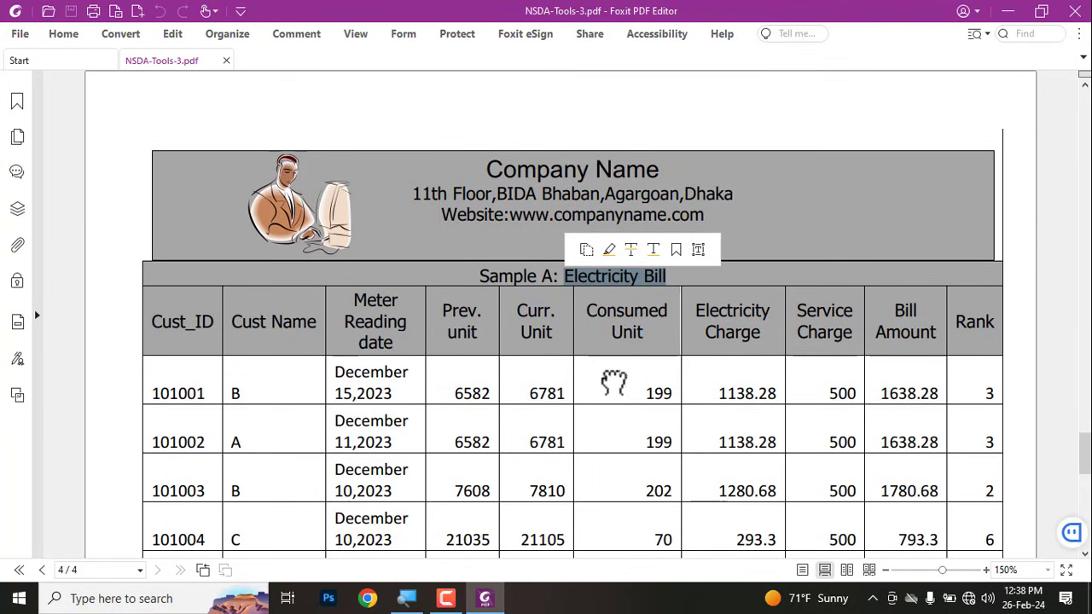
{"action": "left_click_drag", "start_coordinate": [631, 389], "coordinate": [569, 317]}
{"action": "left_click", "coordinate": [569, 317]}
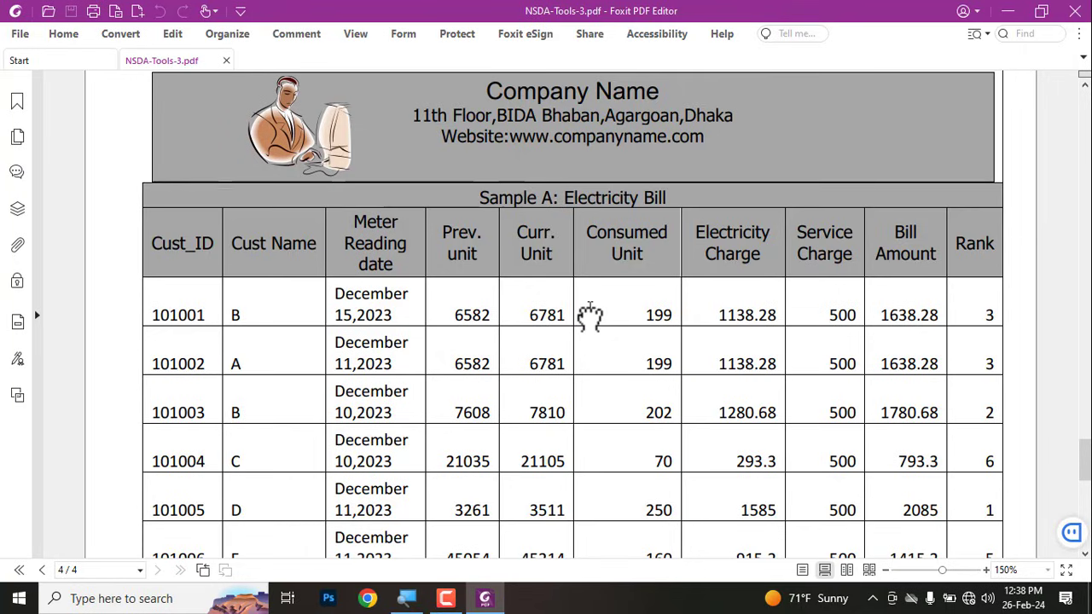
{"action": "scroll", "coordinate": [572, 314], "scroll_direction": "up", "scroll_amount": 1}
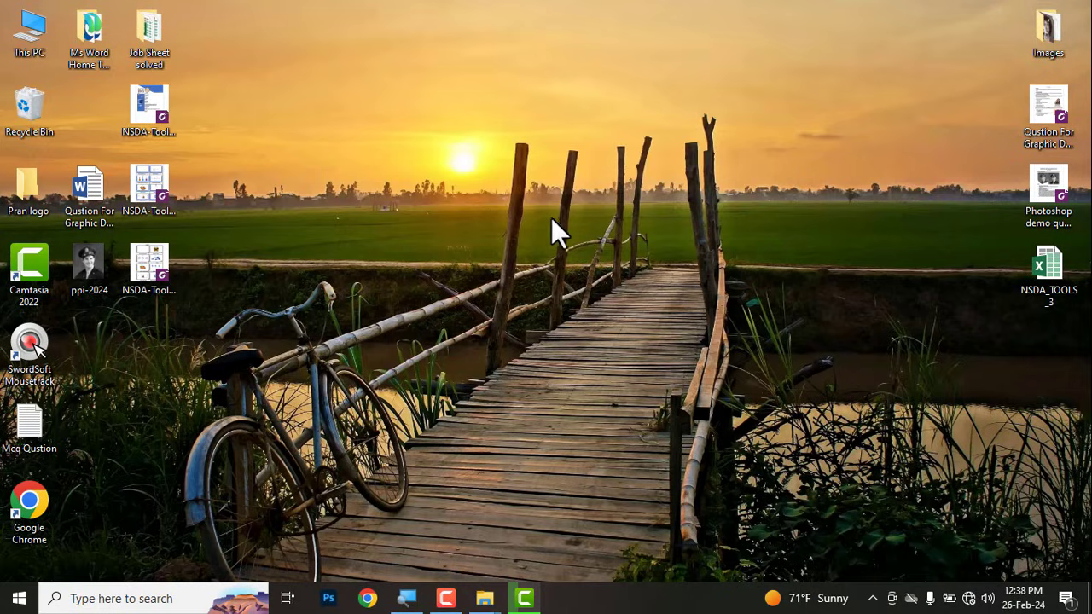
Step: Create a new Excel worksheet on the desktop named 'Electricity Bill' and open it
{"action": "right_click", "coordinate": [481, 213]}
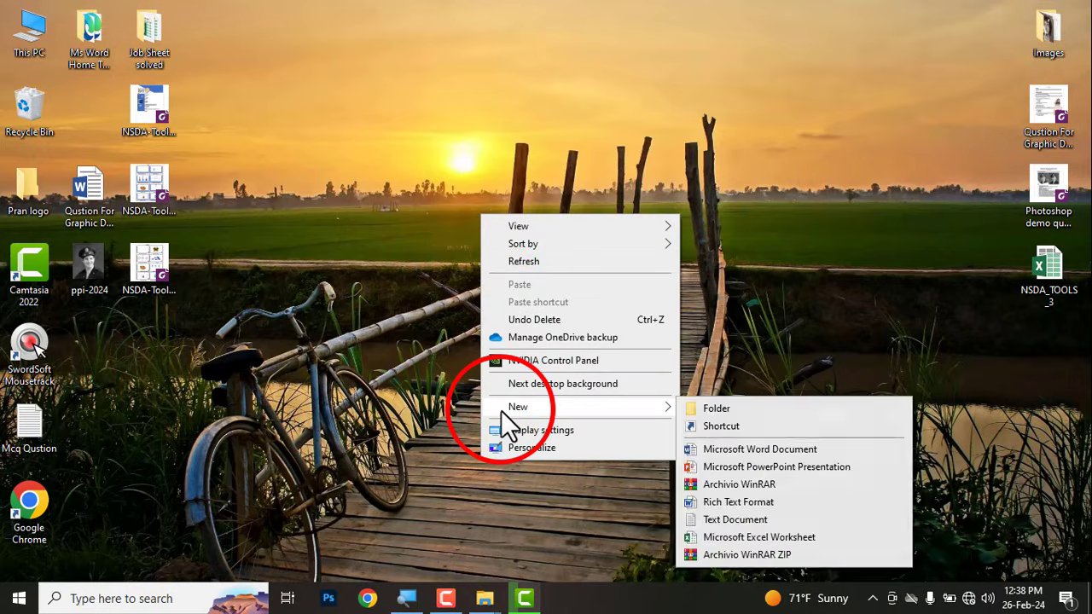
{"action": "mouse_move", "coordinate": [580, 407]}
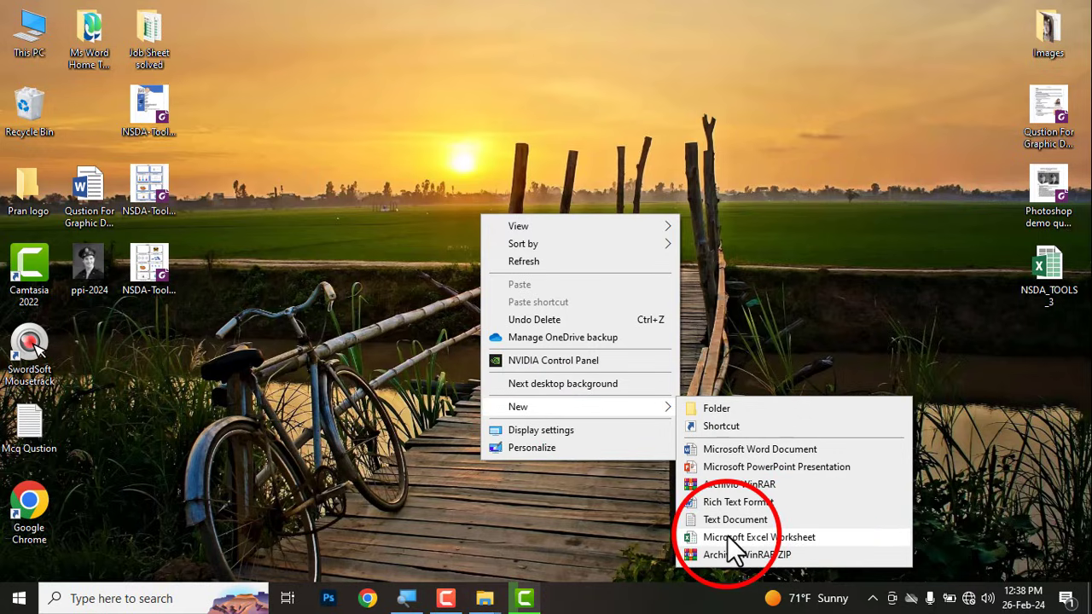
{"action": "left_click", "coordinate": [774, 539]}
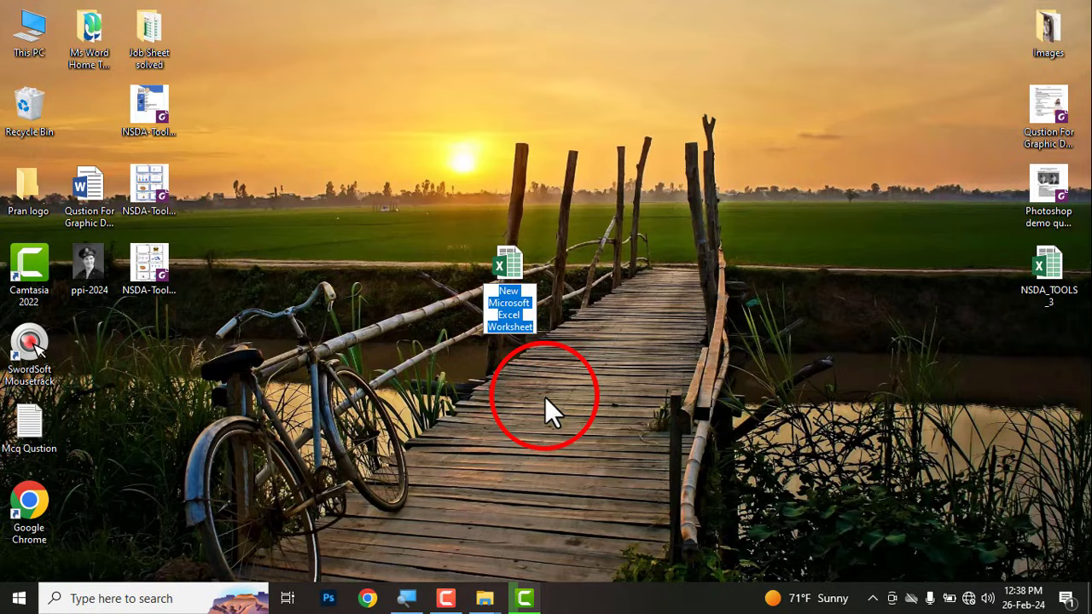
{"action": "type", "text": "Electricity Bill"}
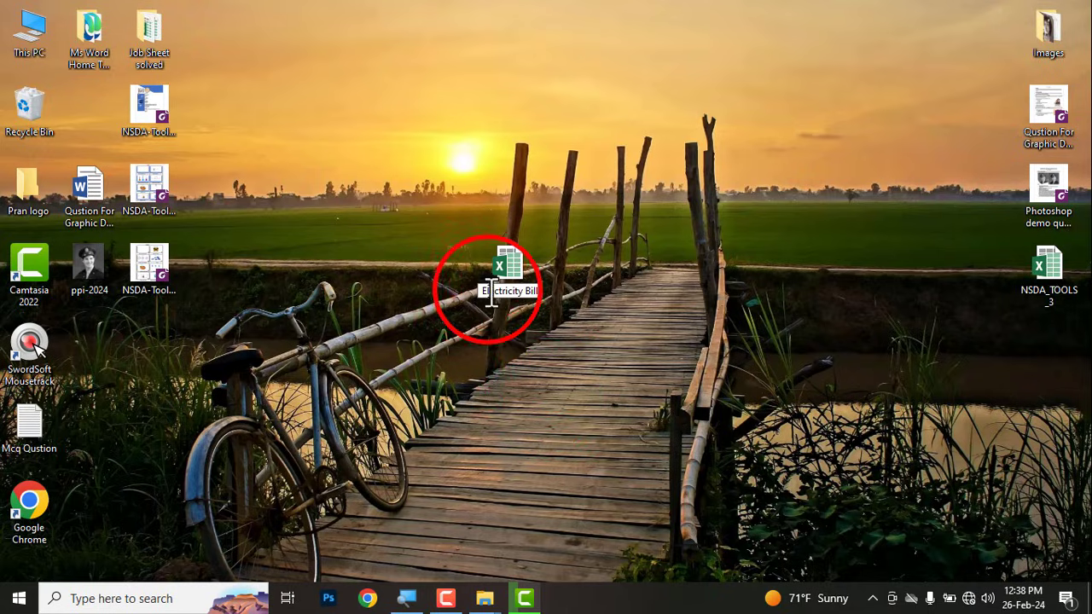
{"action": "key", "text": "Return"}
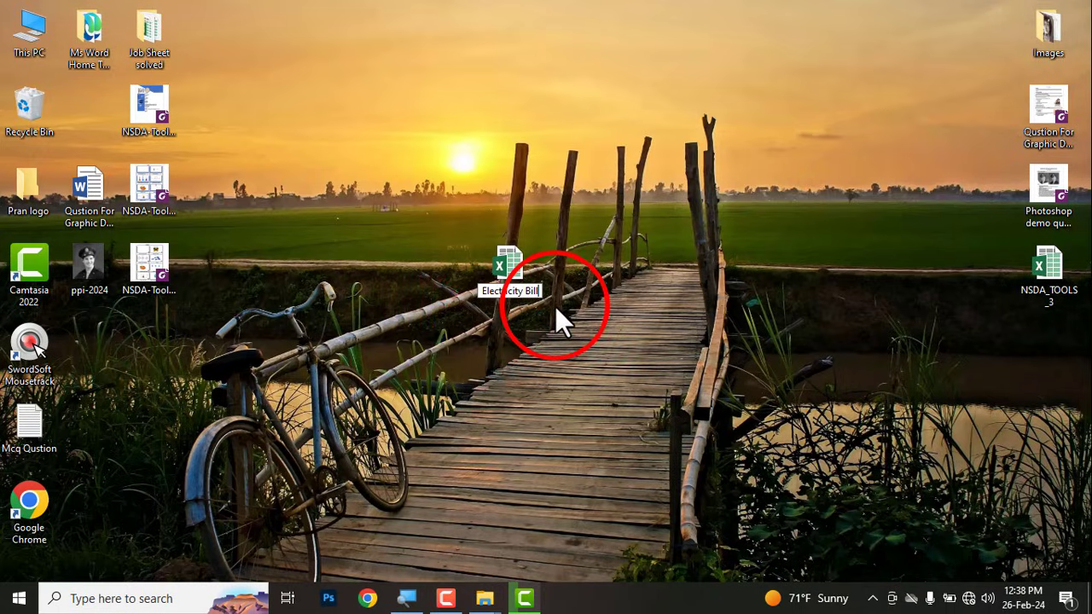
{"action": "key", "text": "Return"}
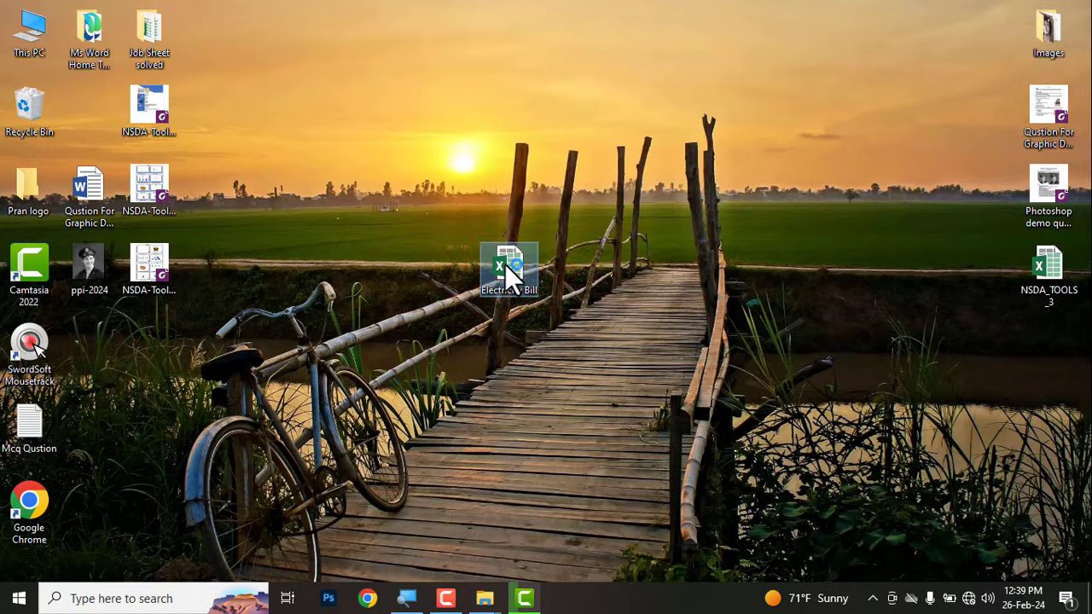
{"action": "double_click", "coordinate": [505, 264]}
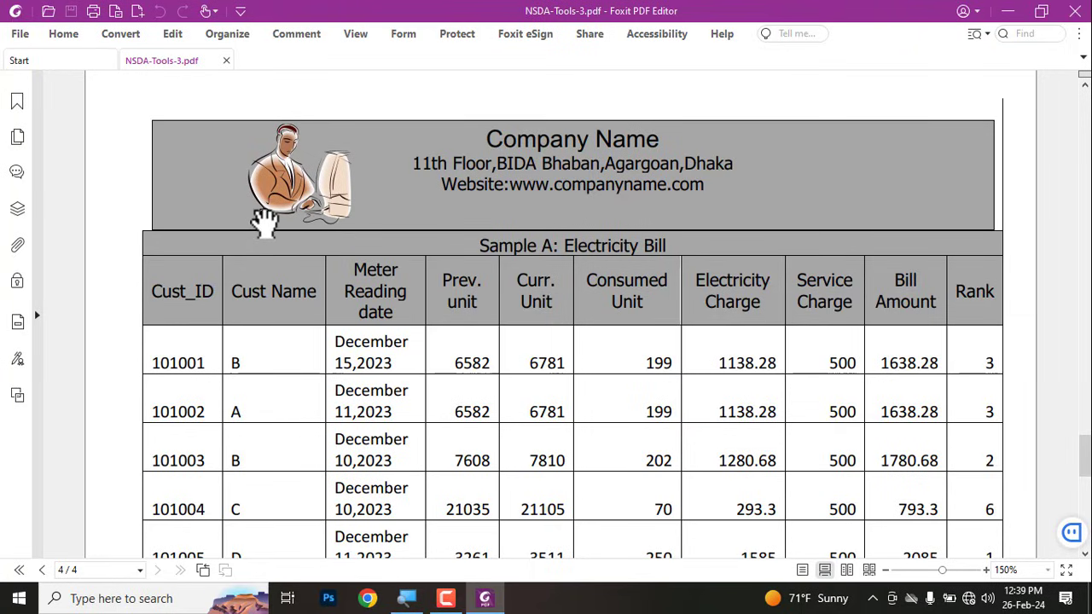
Step: Draw and undo red rectangles around the clip-art image and the company name in the PDF
{"action": "left_click", "coordinate": [305, 35]}
{"action": "left_click", "coordinate": [407, 139]}
{"action": "left_click_drag", "start_coordinate": [337, 199], "coordinate": [227, 110]}
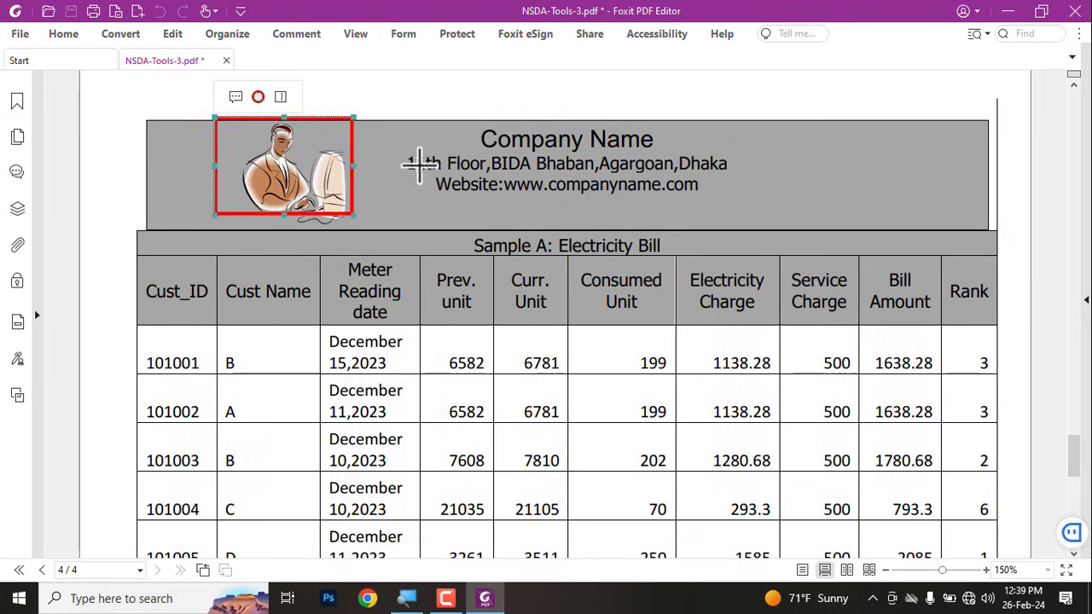
{"action": "key", "text": "ctrl+z"}
{"action": "left_click_drag", "start_coordinate": [422, 120], "coordinate": [667, 219]}
{"action": "key", "text": "ctrl+z"}
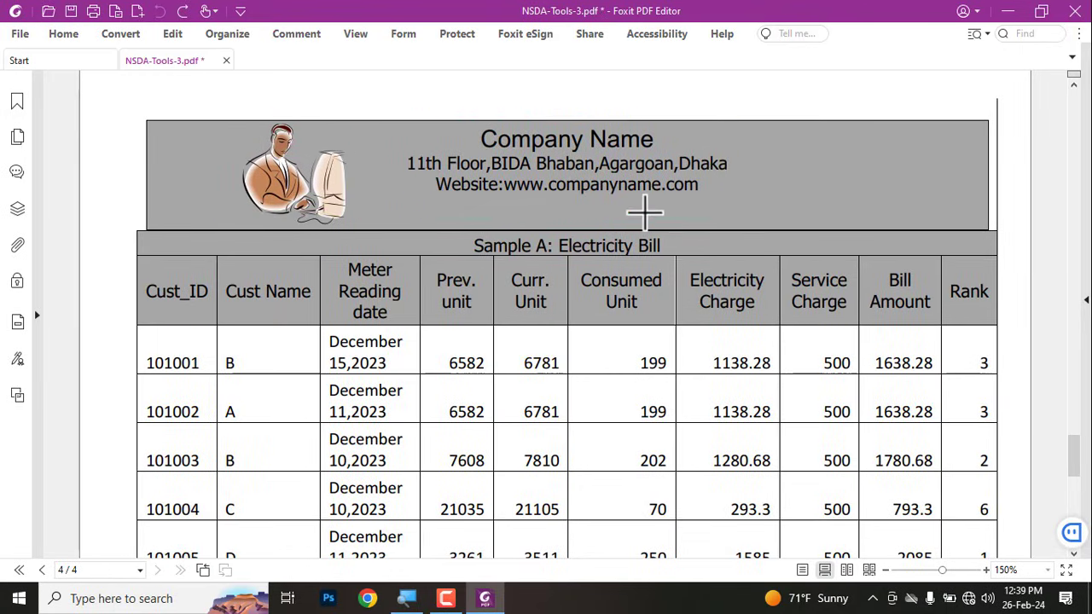
{"action": "key", "text": "alt+Tab"}
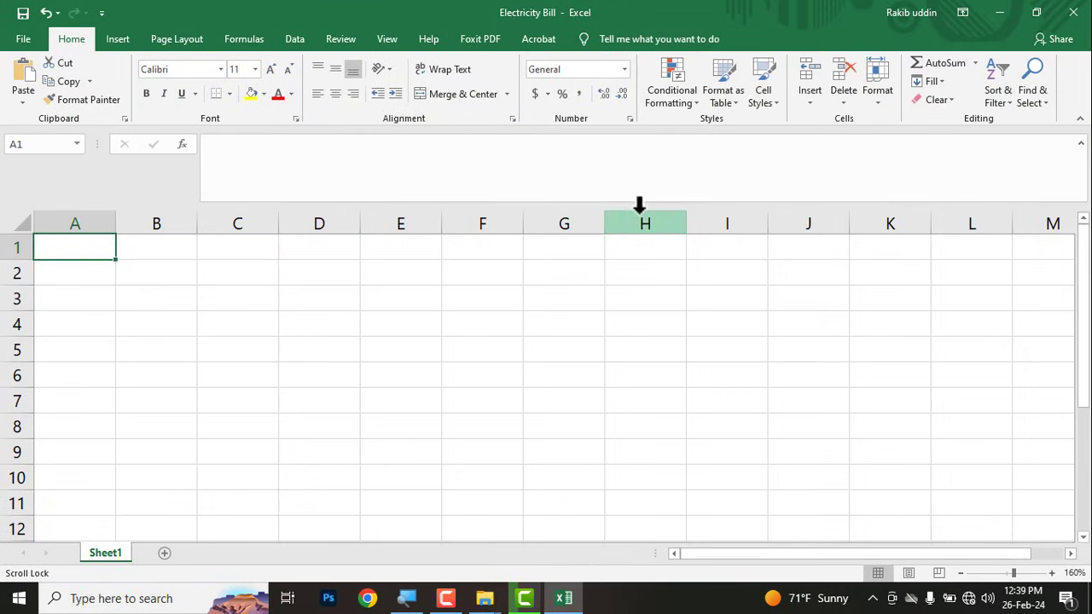
{"action": "key", "text": "alt+Tab"}
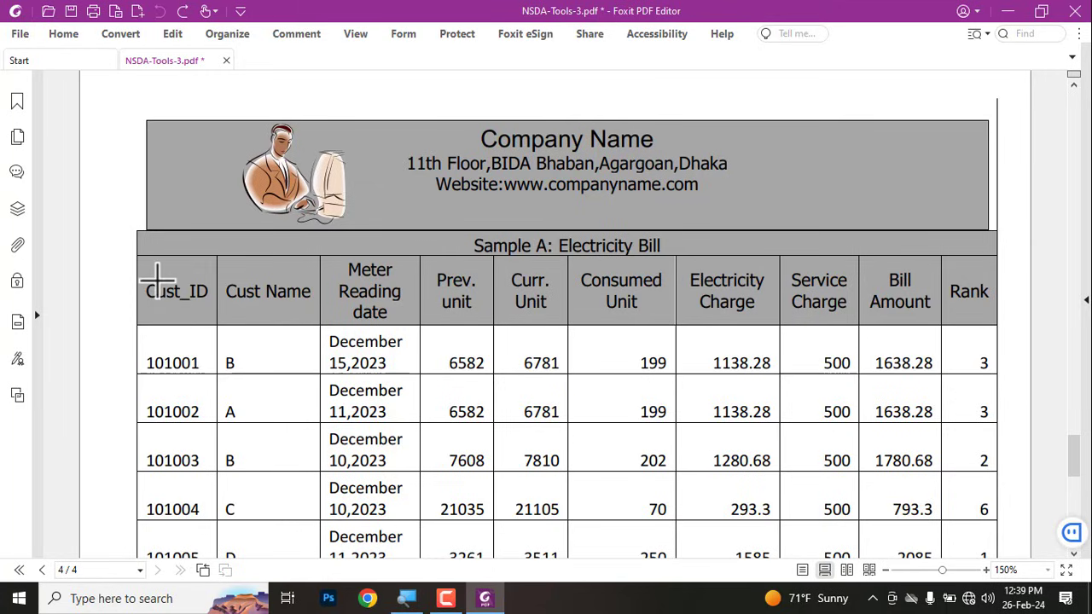
Step: Box each column header from Cust_ID to Bill Amount in red, then undo the boxes
{"action": "left_click_drag", "start_coordinate": [155, 269], "coordinate": [183, 351]}
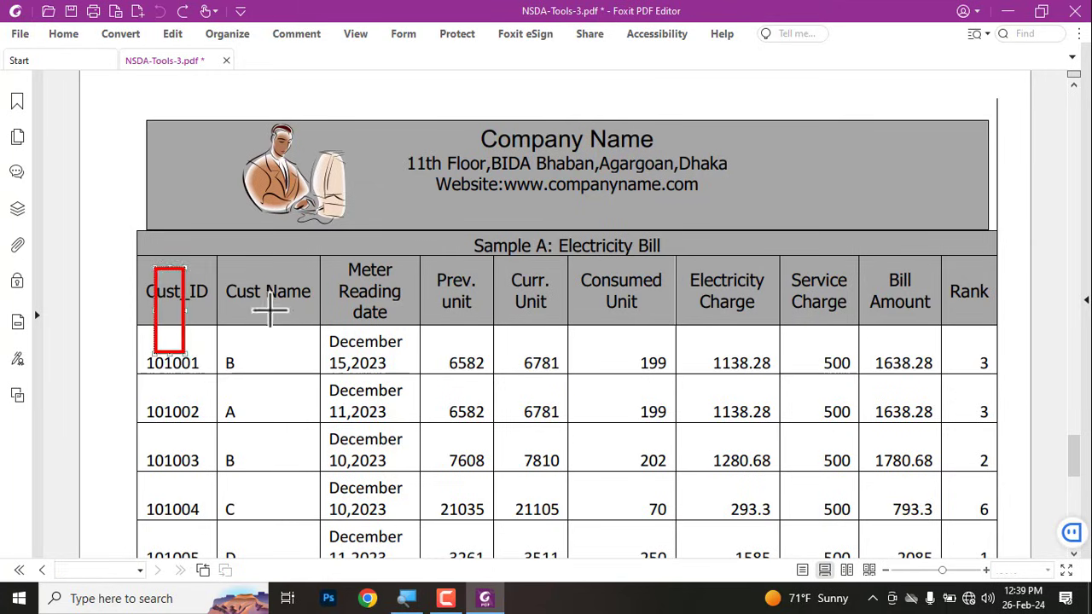
{"action": "left_click_drag", "start_coordinate": [256, 284], "coordinate": [283, 341]}
{"action": "left_click_drag", "start_coordinate": [339, 285], "coordinate": [387, 343]}
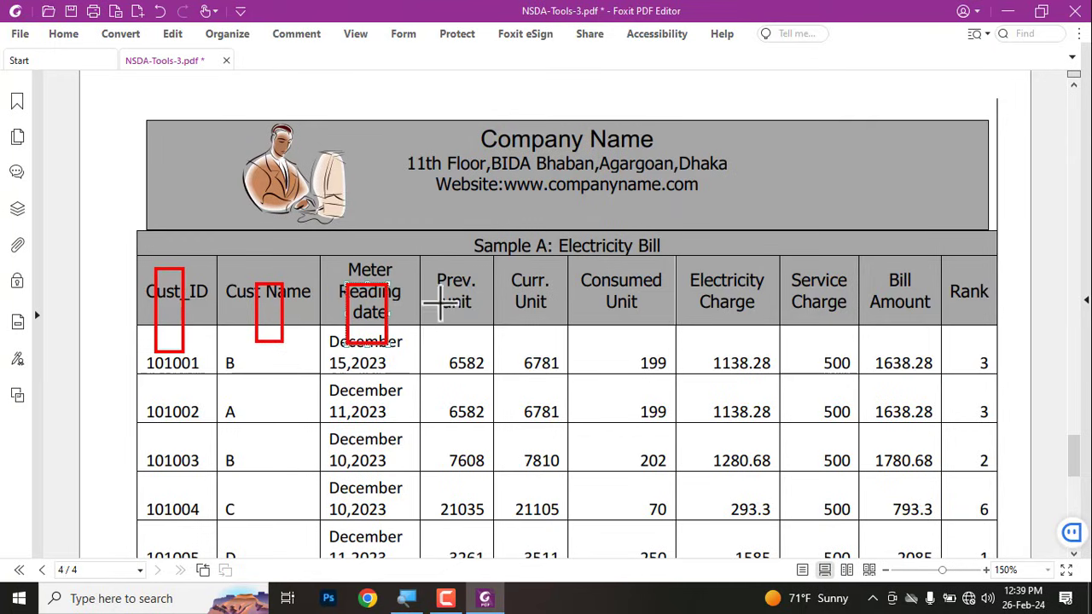
{"action": "left_click_drag", "start_coordinate": [442, 278], "coordinate": [481, 331]}
{"action": "mouse_move", "coordinate": [532, 280]}
{"action": "left_mouse_down"}
{"action": "mouse_move", "coordinate": [560, 328]}
{"action": "mouse_move", "coordinate": [640, 351]}
{"action": "left_mouse_up"}
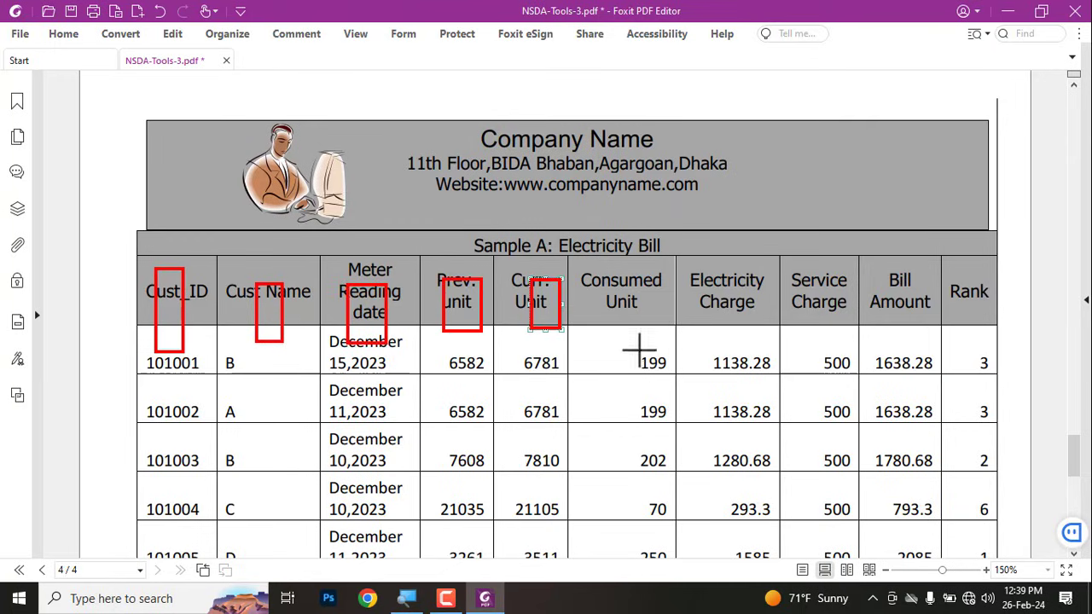
{"action": "left_click_drag", "start_coordinate": [713, 274], "coordinate": [765, 332]}
{"action": "left_click_drag", "start_coordinate": [820, 284], "coordinate": [853, 331]}
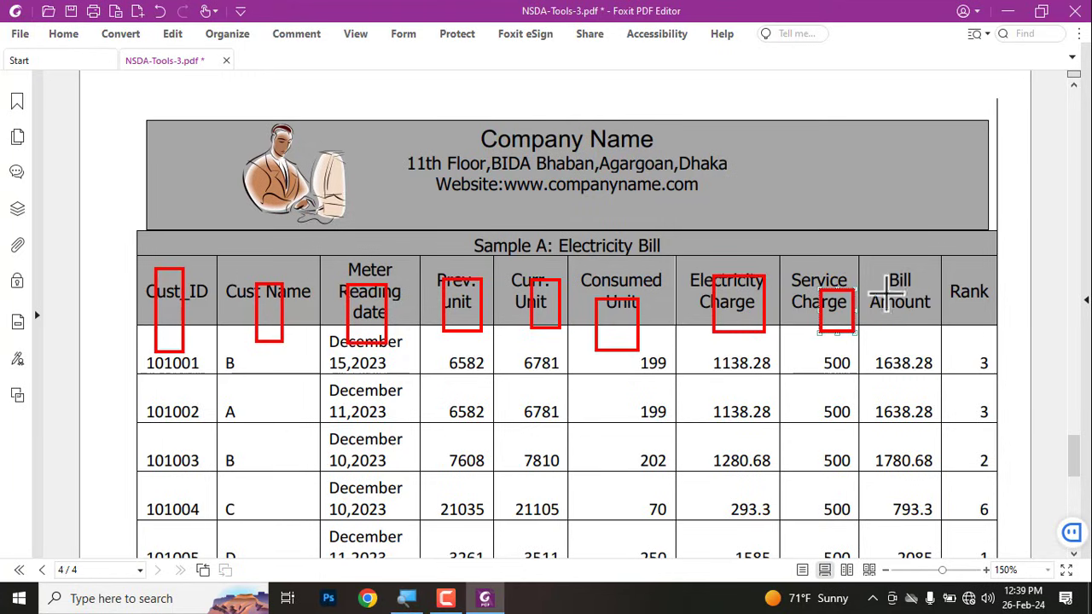
{"action": "left_click_drag", "start_coordinate": [886, 284], "coordinate": [920, 329]}
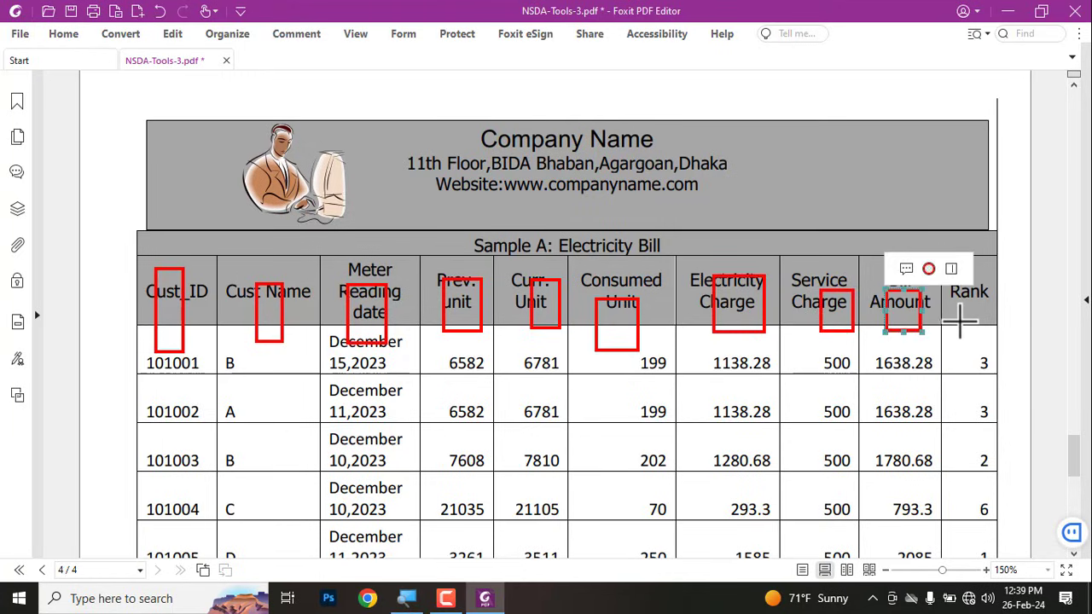
{"action": "key", "text": "ctrl+z"}
{"action": "key", "text": "ctrl+z"}
{"action": "key", "text": "ctrl+z"}
{"action": "key", "text": "ctrl+z"}
{"action": "key", "text": "ctrl+z"}
{"action": "key", "text": "ctrl+z"}
{"action": "key", "text": "ctrl+z"}
{"action": "key", "text": "ctrl+z"}
{"action": "key", "text": "ctrl+z"}
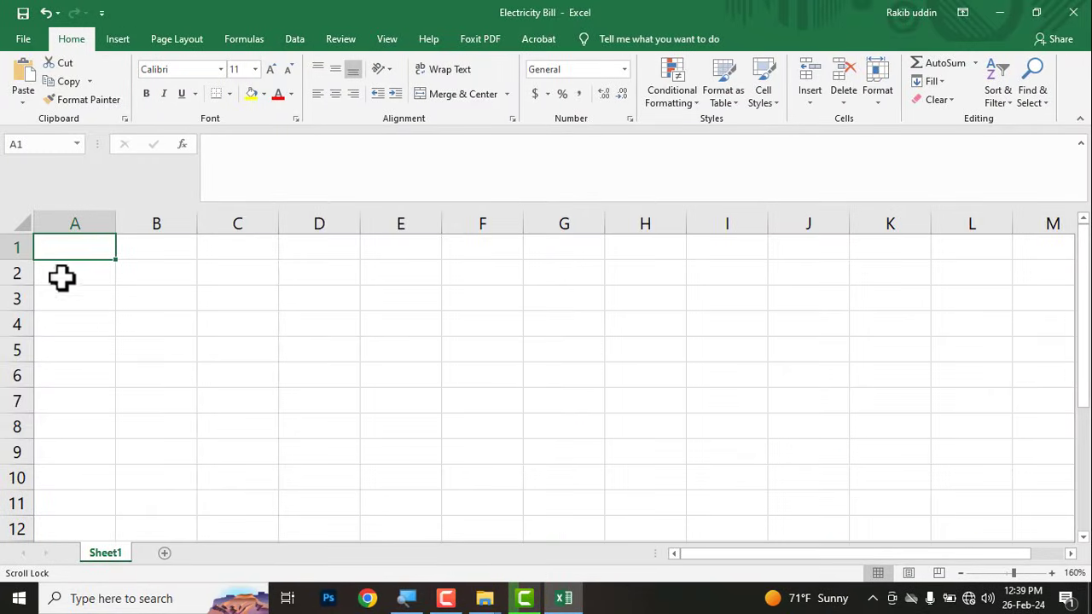
Step: Merge and centre cells A1 through J1 into one title cell
{"action": "left_click_drag", "start_coordinate": [67, 248], "coordinate": [604, 246]}
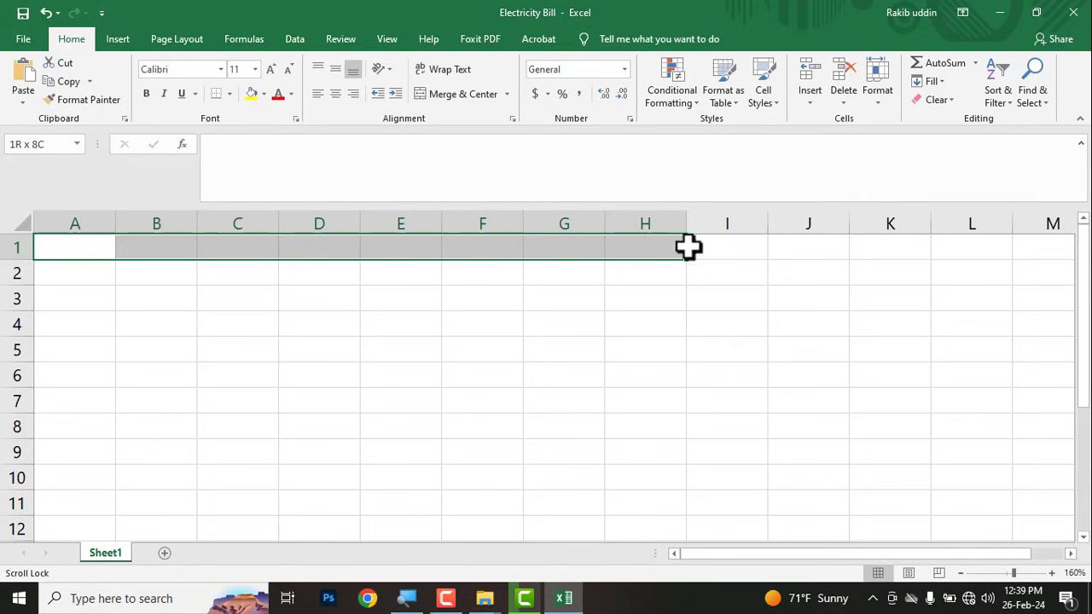
{"action": "left_click_drag", "start_coordinate": [604, 246], "coordinate": [811, 247]}
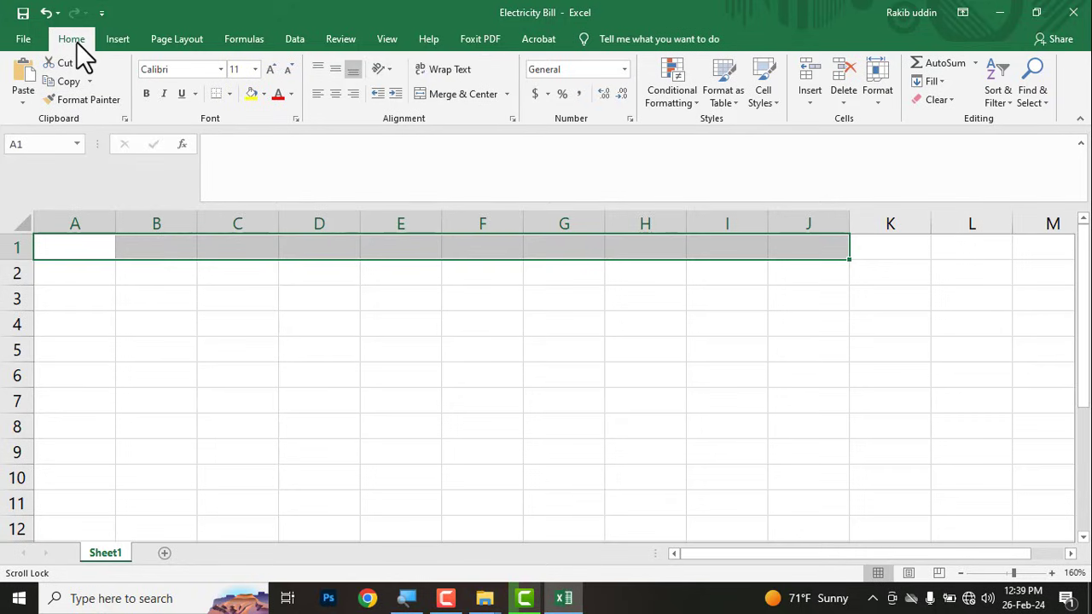
{"action": "left_click", "coordinate": [440, 95]}
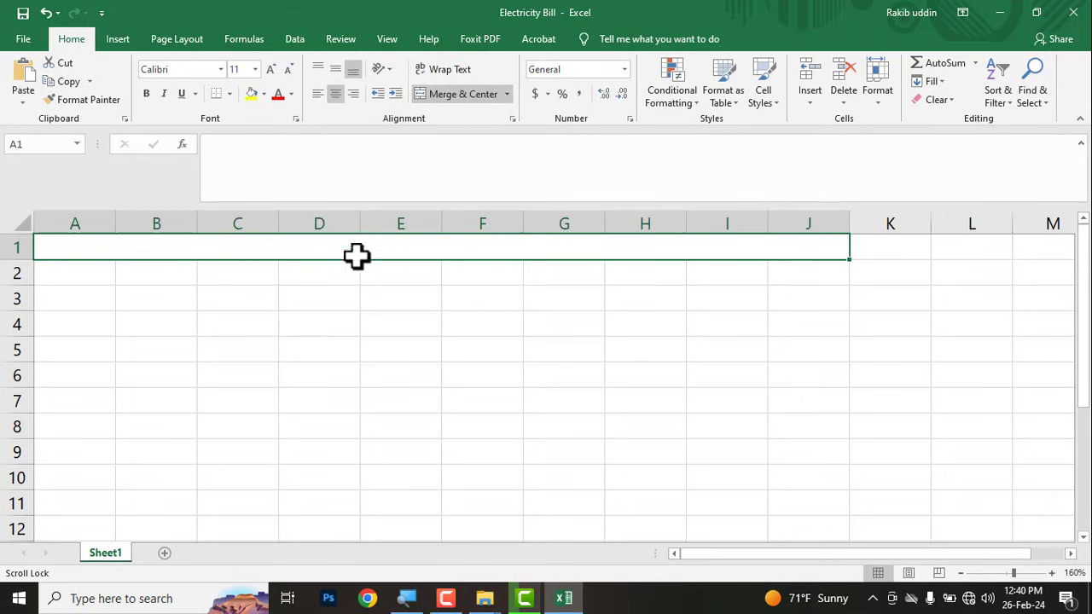
Step: Copy the company name and address lines from the Mcq Qustion note, then return to Excel
{"action": "key", "text": "super+d"}
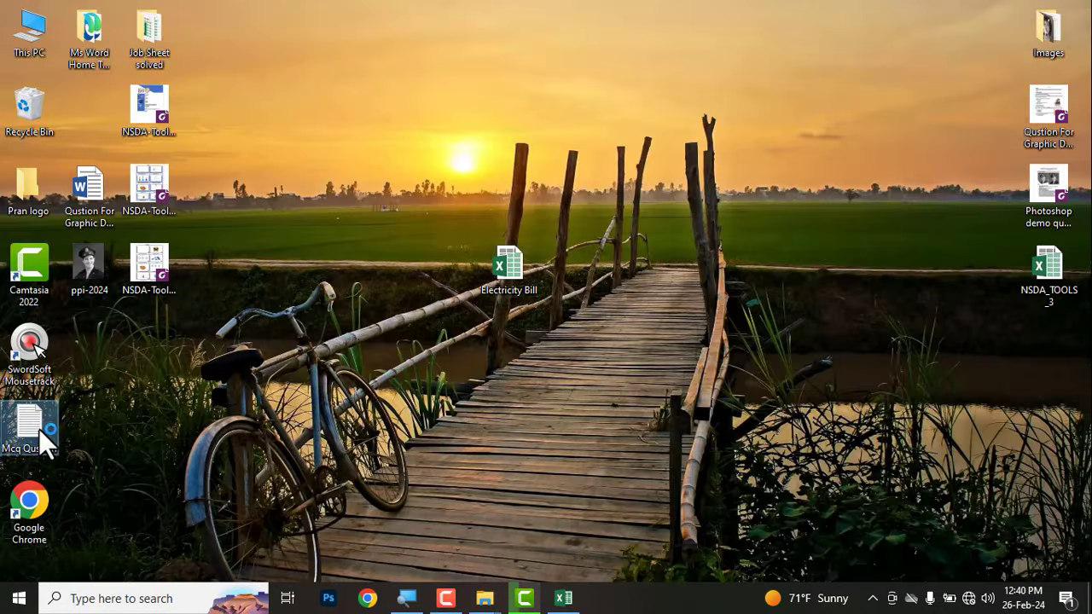
{"action": "double_click", "coordinate": [38, 428]}
{"action": "left_click_drag", "start_coordinate": [314, 248], "coordinate": [12, 192]}
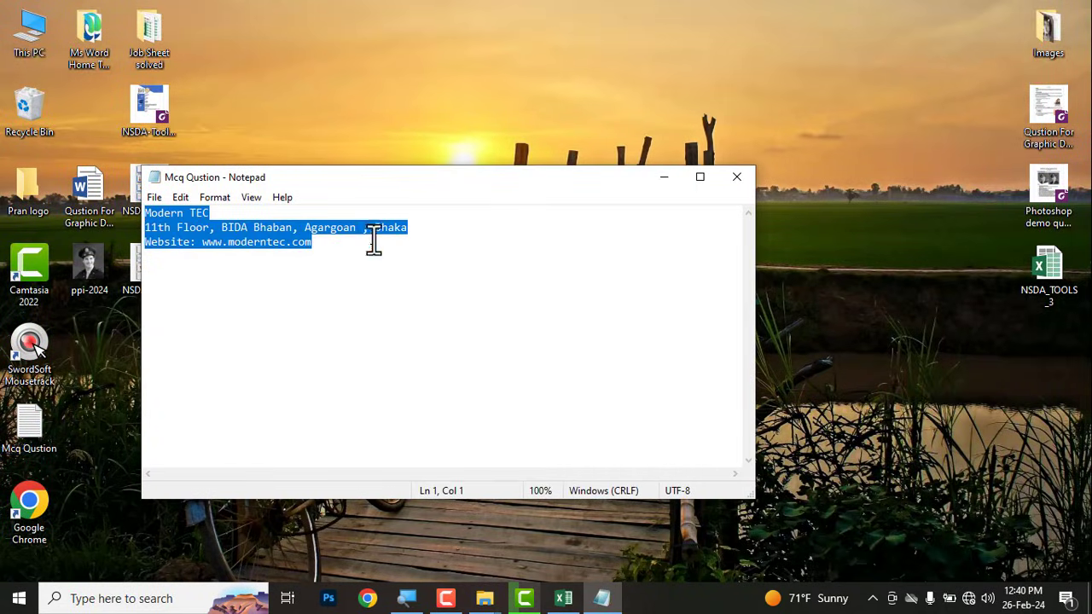
{"action": "left_click", "coordinate": [726, 177]}
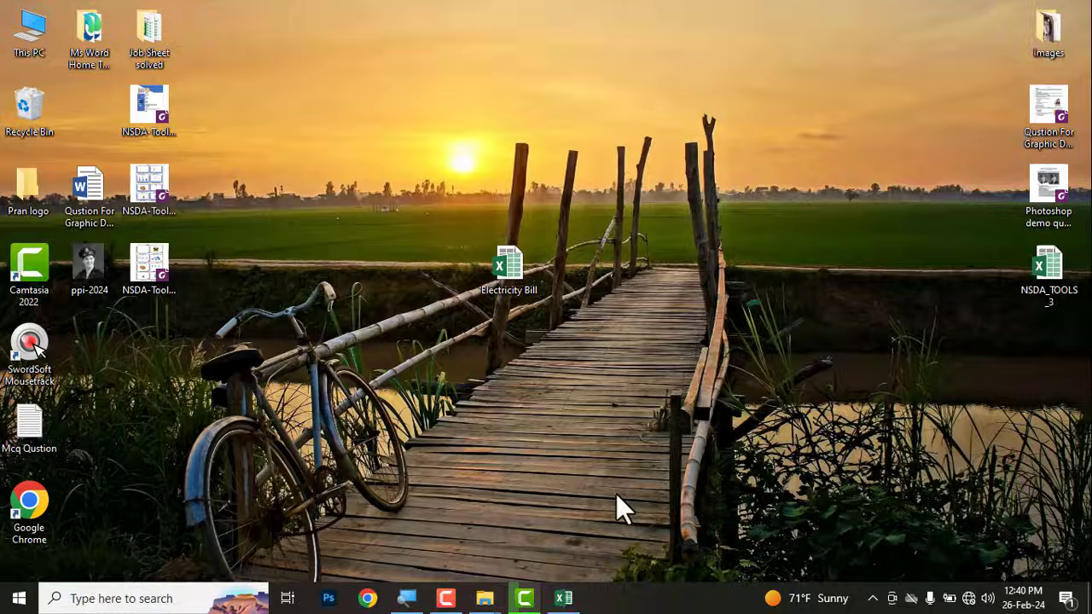
{"action": "left_click", "coordinate": [561, 599]}
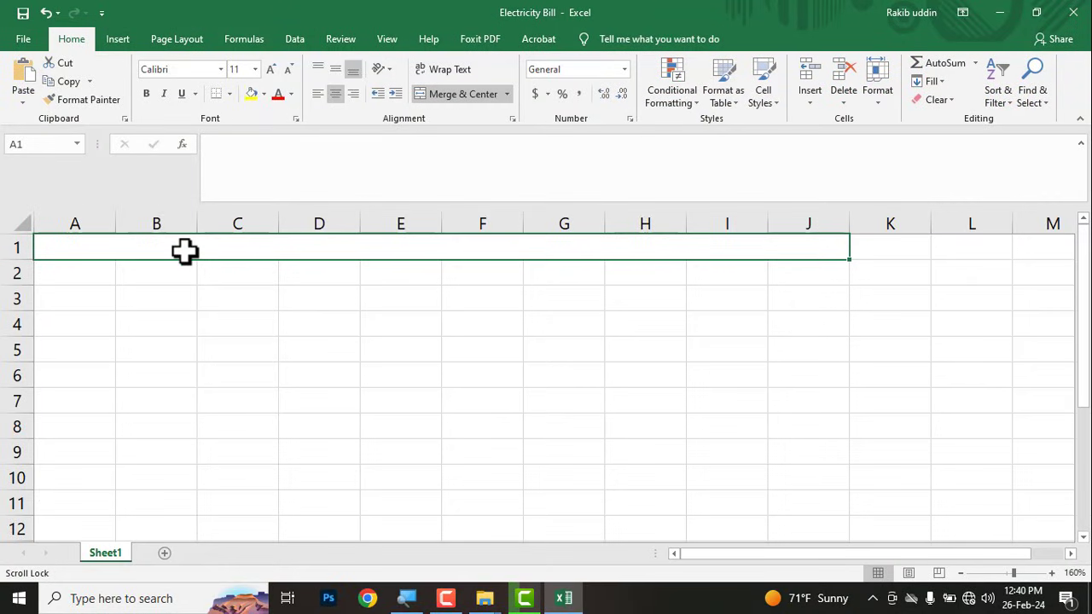
Step: Paste the copied company details into the merged A1 title cell
{"action": "key", "text": "ctrl+v"}
{"action": "left_click", "coordinate": [504, 345]}
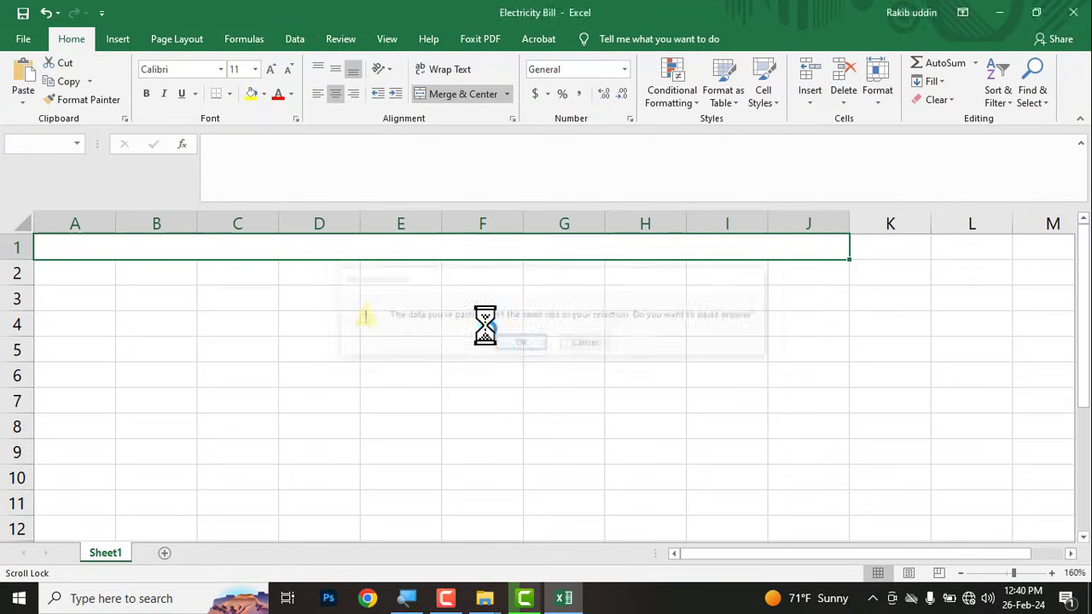
{"action": "left_click", "coordinate": [550, 364]}
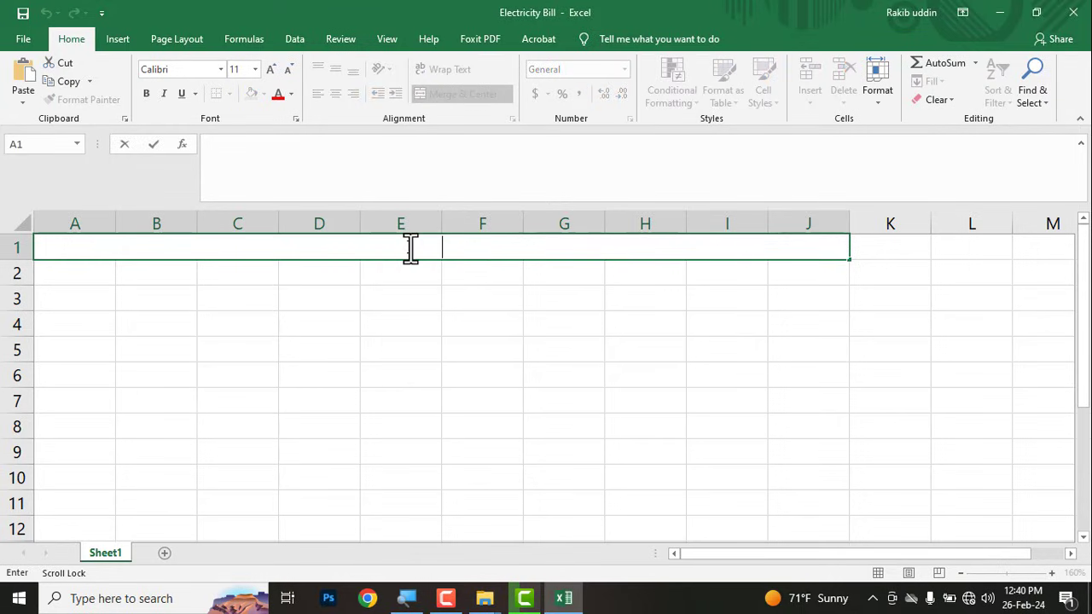
{"action": "key", "text": "ctrl+v"}
{"action": "left_click", "coordinate": [397, 377]}
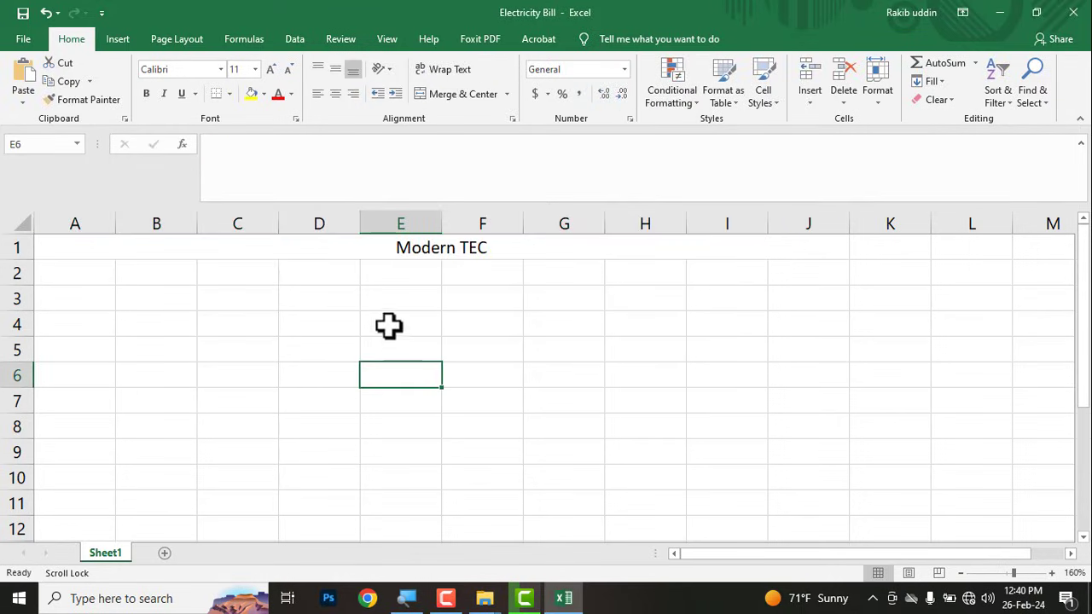
{"action": "left_click", "coordinate": [671, 412]}
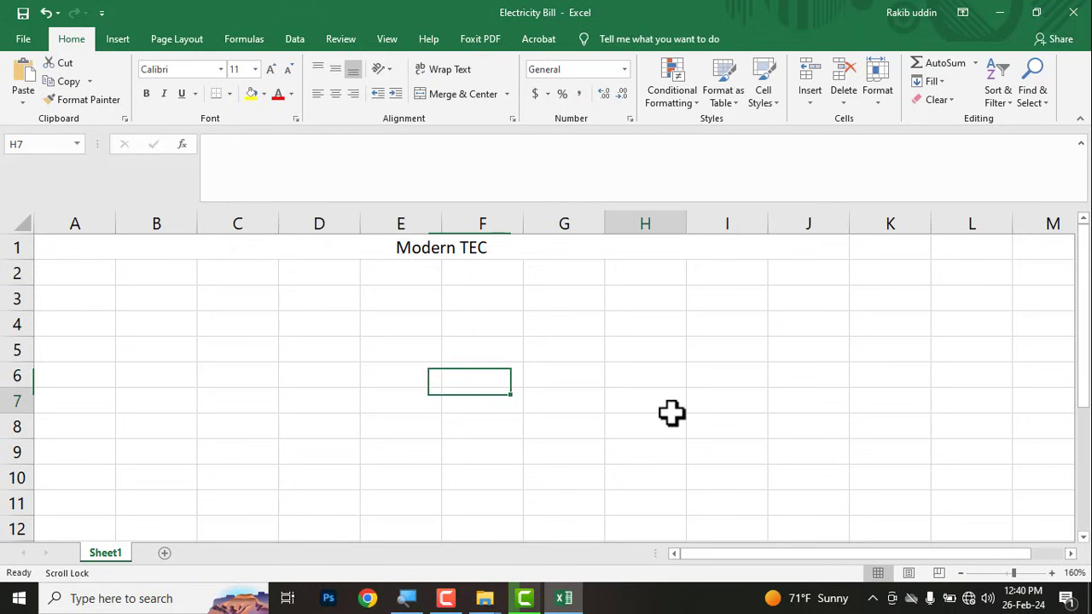
{"action": "left_click", "coordinate": [399, 247]}
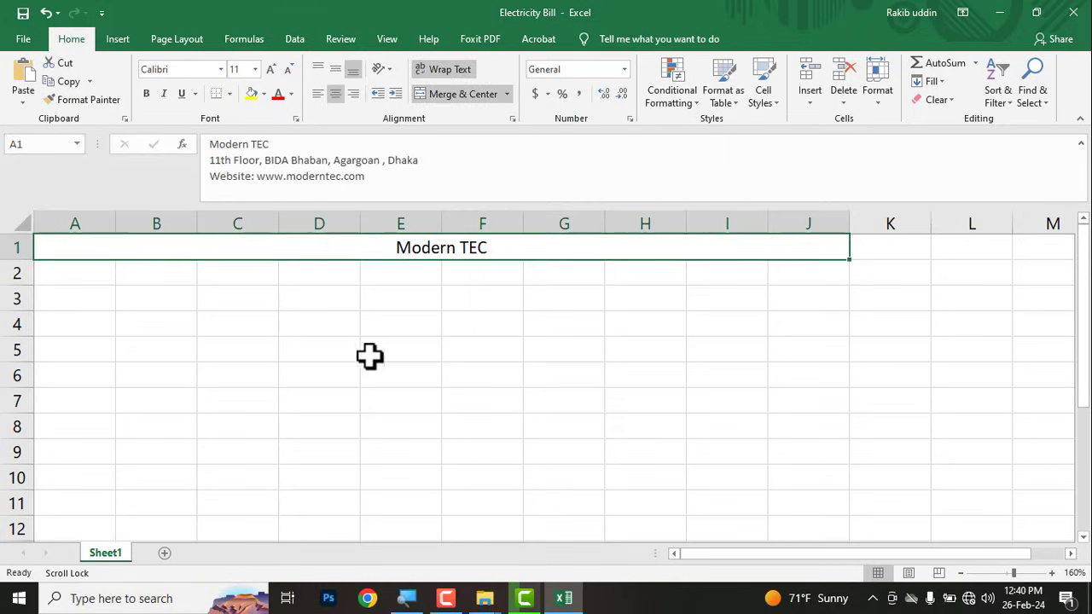
{"action": "left_click", "coordinate": [475, 402]}
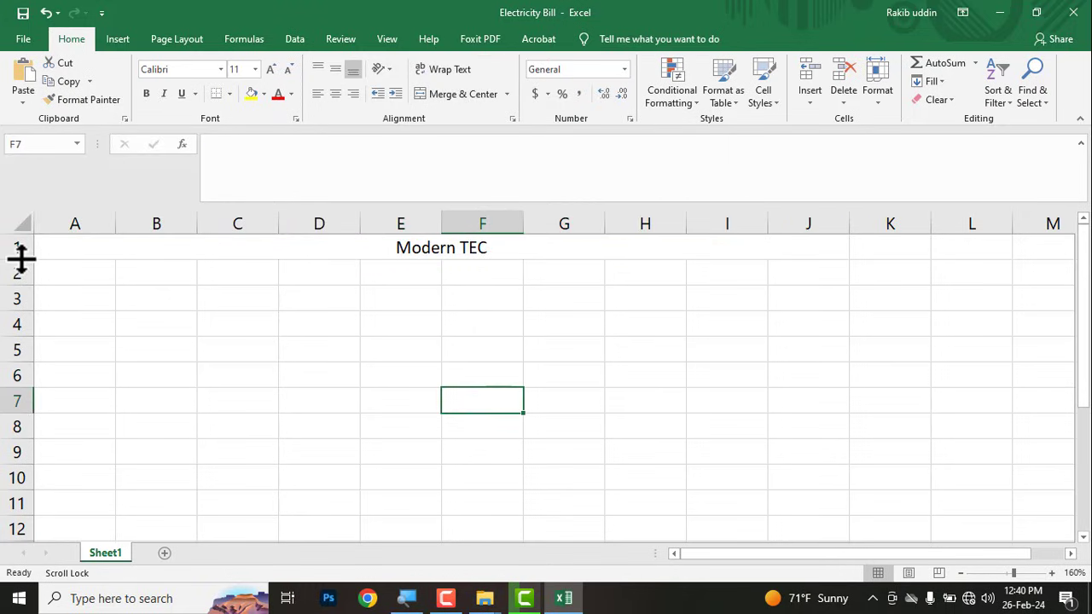
Step: Enlarge row 1 to show all three header lines and middle-align the title cell
{"action": "left_click_drag", "start_coordinate": [22, 258], "coordinate": [26, 370]}
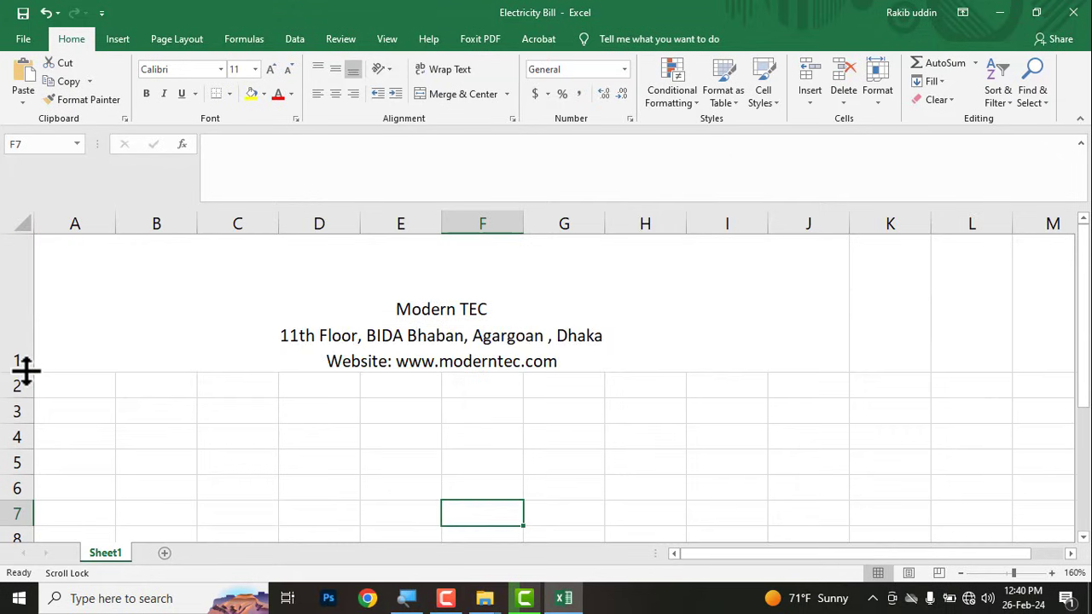
{"action": "left_click_drag", "start_coordinate": [26, 370], "coordinate": [25, 353]}
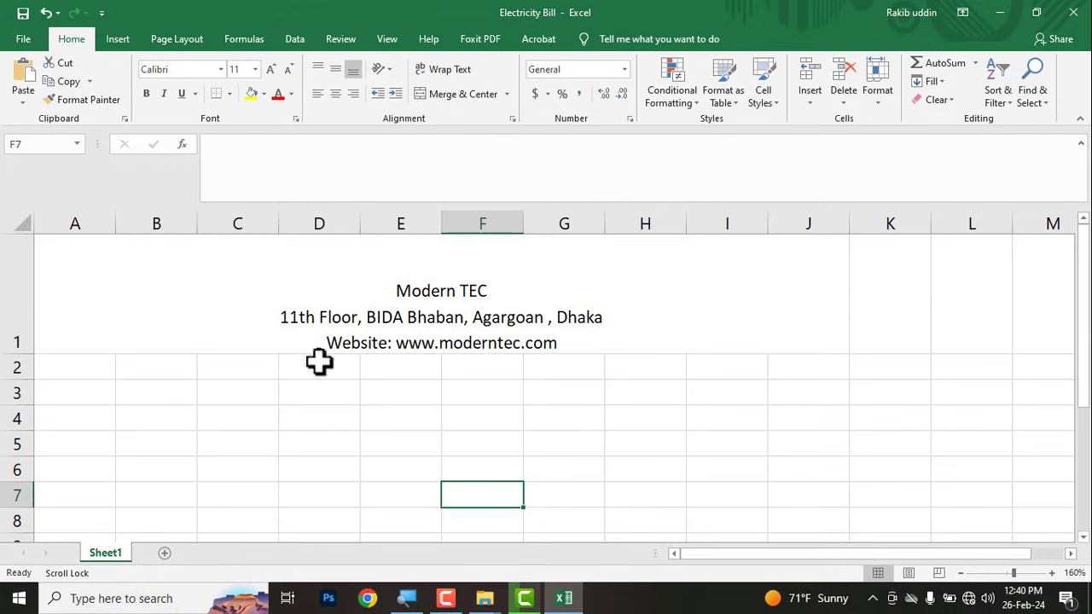
{"action": "left_click", "coordinate": [446, 302]}
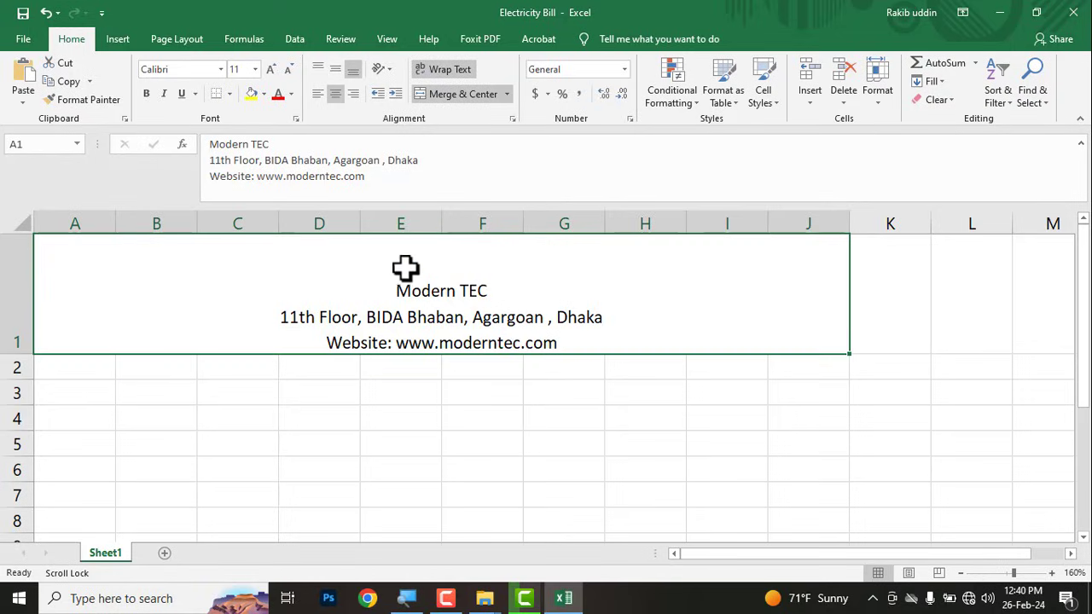
{"action": "left_click", "coordinate": [335, 69]}
{"action": "left_click", "coordinate": [505, 497]}
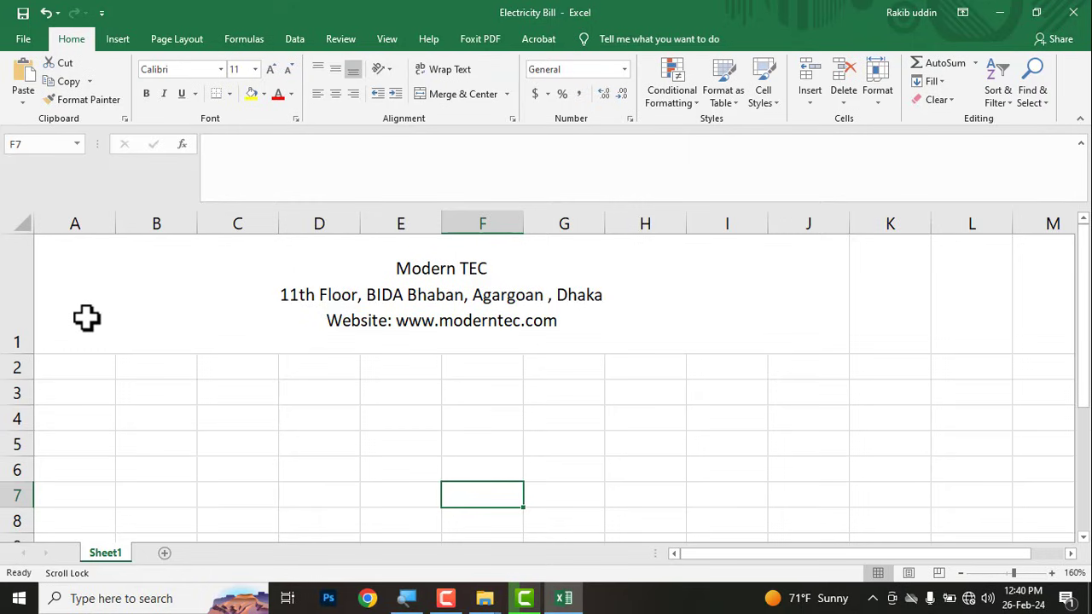
Step: Insert the Screenshot_1 logo picture and move it to the sheet's top-left corner
{"action": "left_click", "coordinate": [114, 39]}
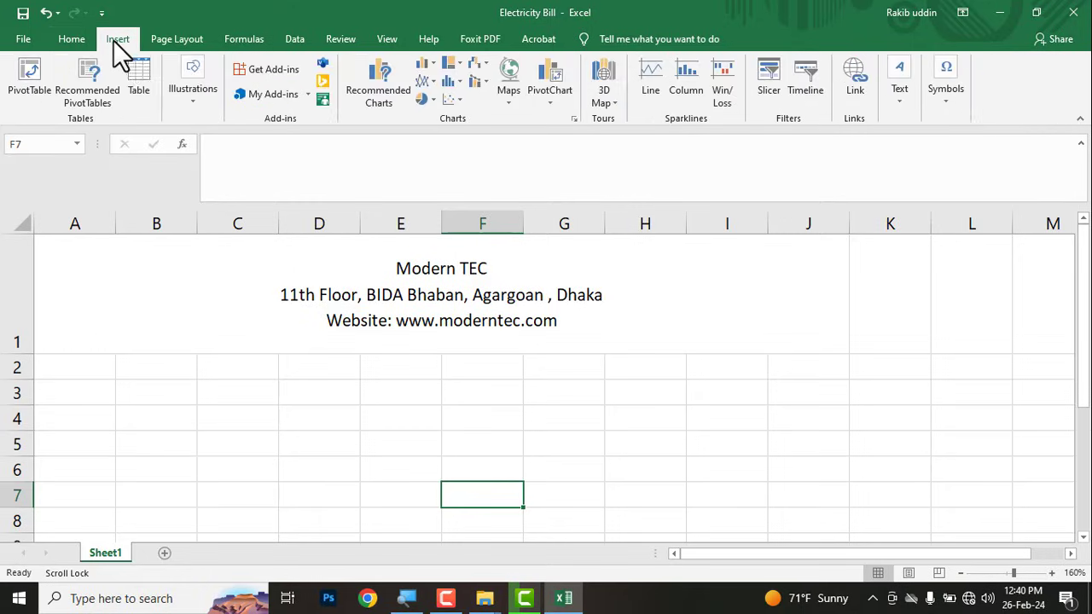
{"action": "left_click", "coordinate": [191, 103]}
{"action": "left_click", "coordinate": [176, 167]}
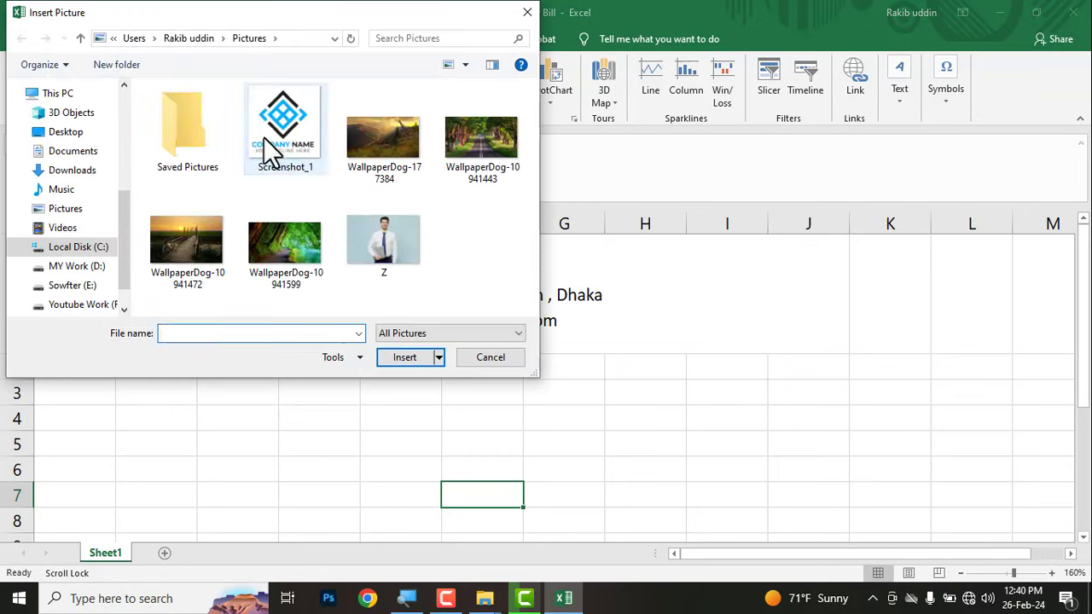
{"action": "left_click", "coordinate": [269, 151]}
{"action": "left_click", "coordinate": [401, 359]}
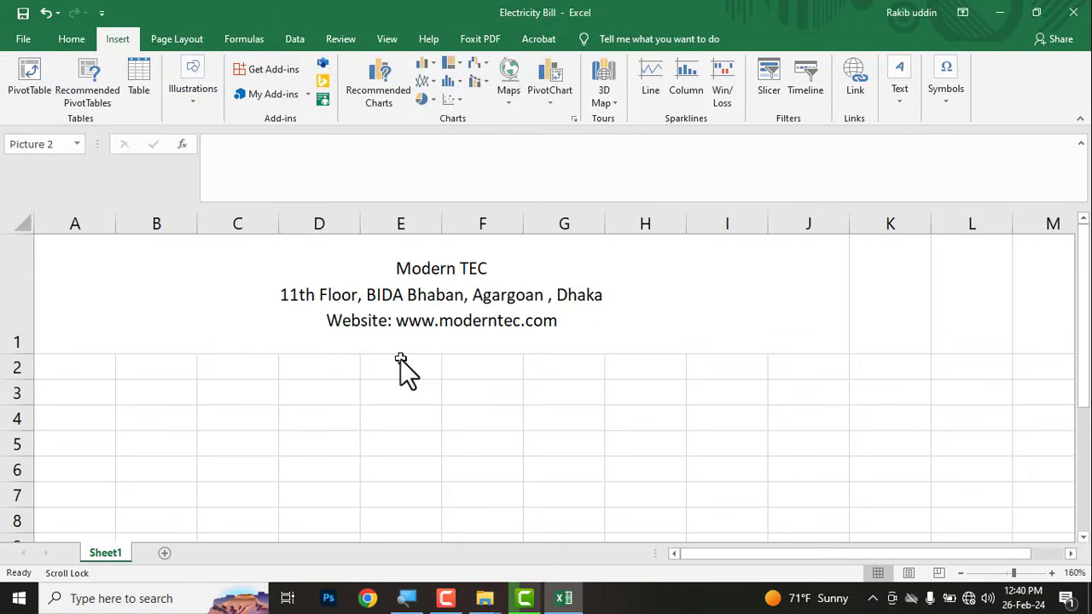
{"action": "left_click_drag", "start_coordinate": [532, 517], "coordinate": [191, 264]}
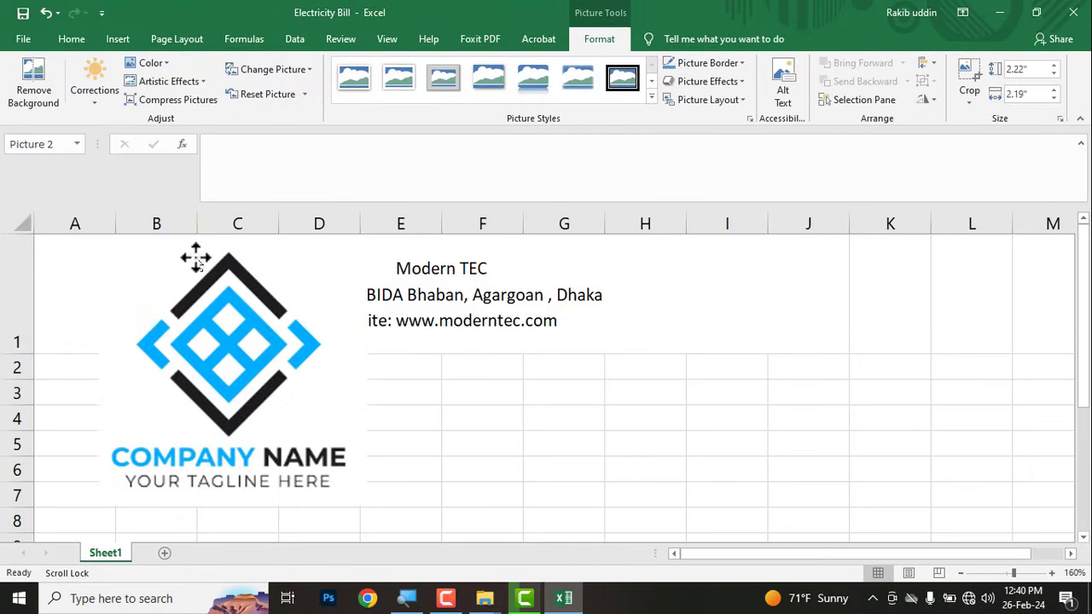
Step: Resize the logo to 0.7" height and 0.7" width and place it left of the header
{"action": "left_click", "coordinate": [1062, 118]}
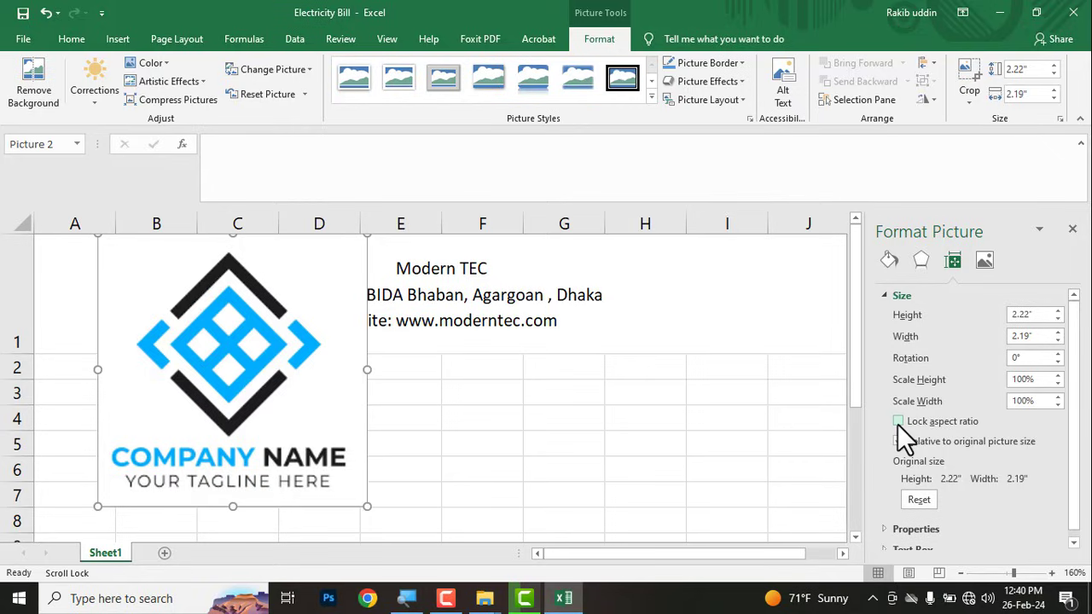
{"action": "left_click", "coordinate": [1038, 72]}
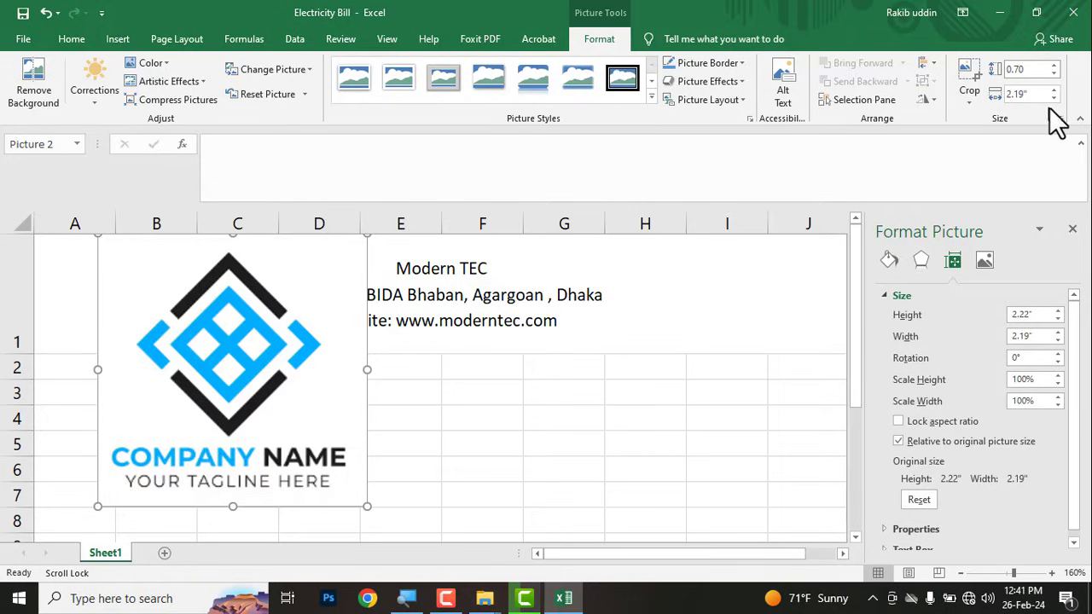
{"action": "key", "text": "Tab"}
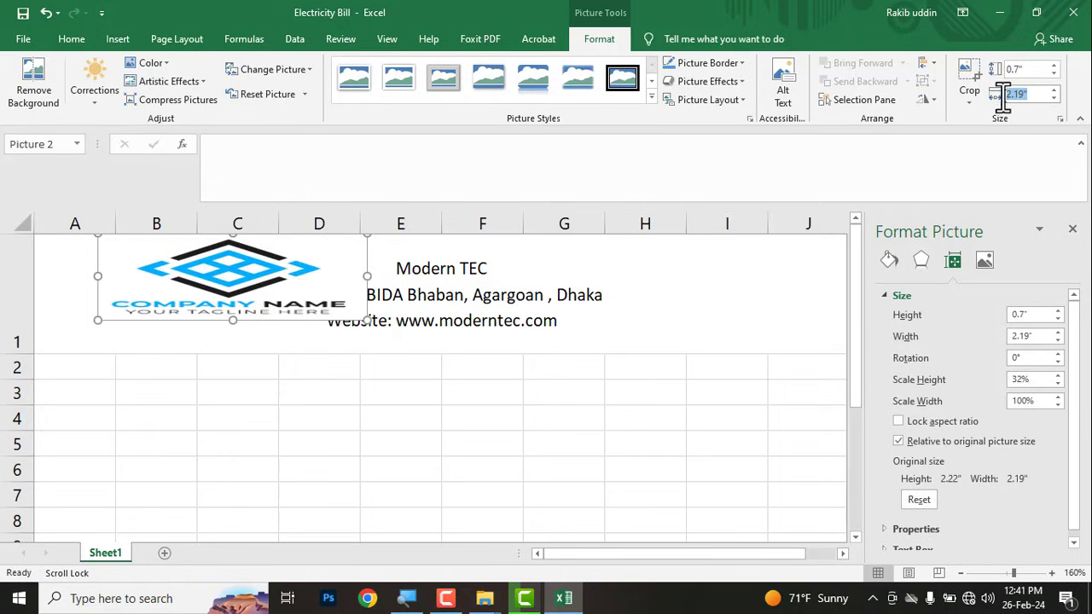
{"action": "type", "text": "0.70"}
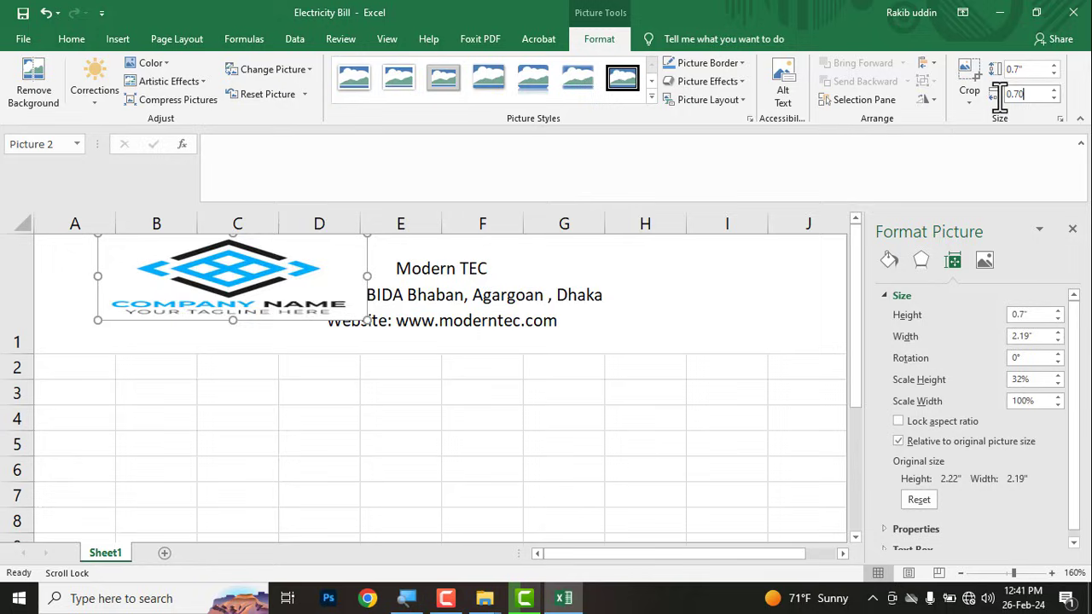
{"action": "key", "text": "Return"}
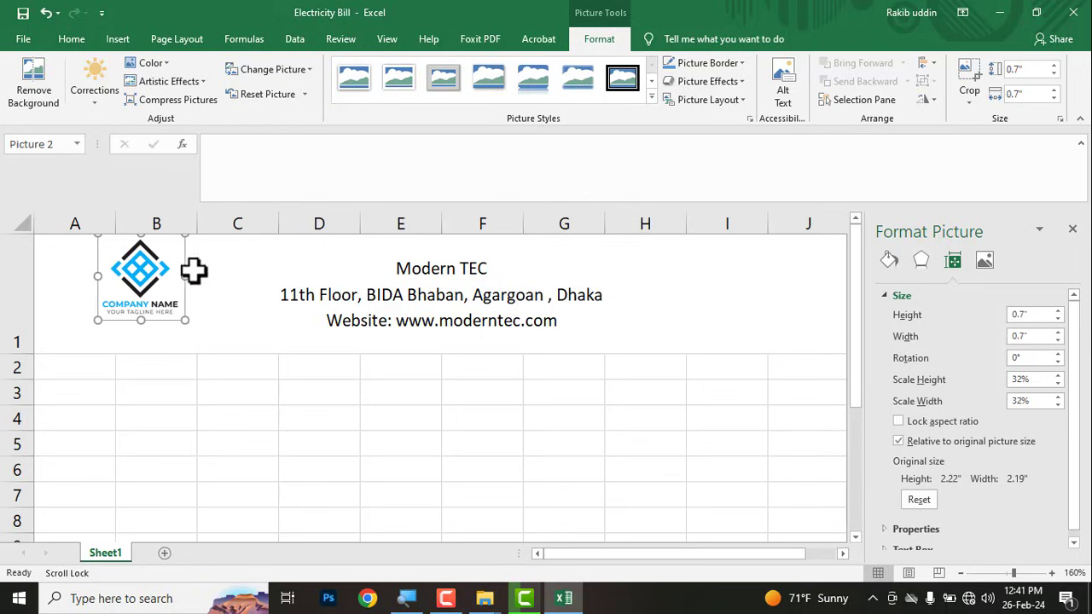
{"action": "left_click_drag", "start_coordinate": [154, 268], "coordinate": [180, 281]}
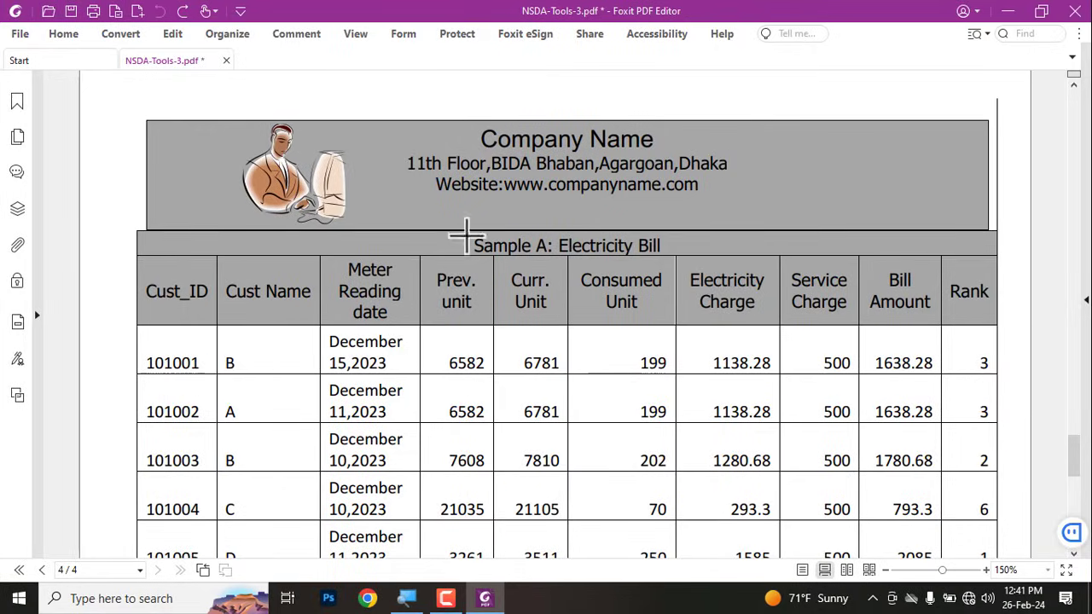
Step: Draw and delete a box around the PDF title, then select the 'Sample A: Electricity Bill' text
{"action": "left_click_drag", "start_coordinate": [450, 228], "coordinate": [715, 260]}
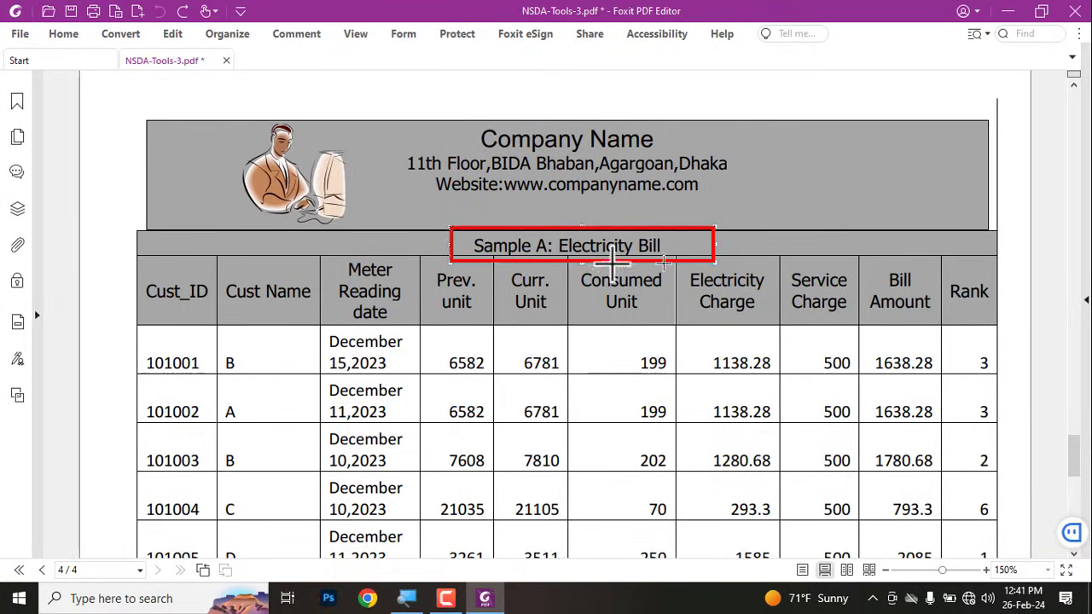
{"action": "key", "text": "Delete"}
{"action": "left_click", "coordinate": [63, 34]}
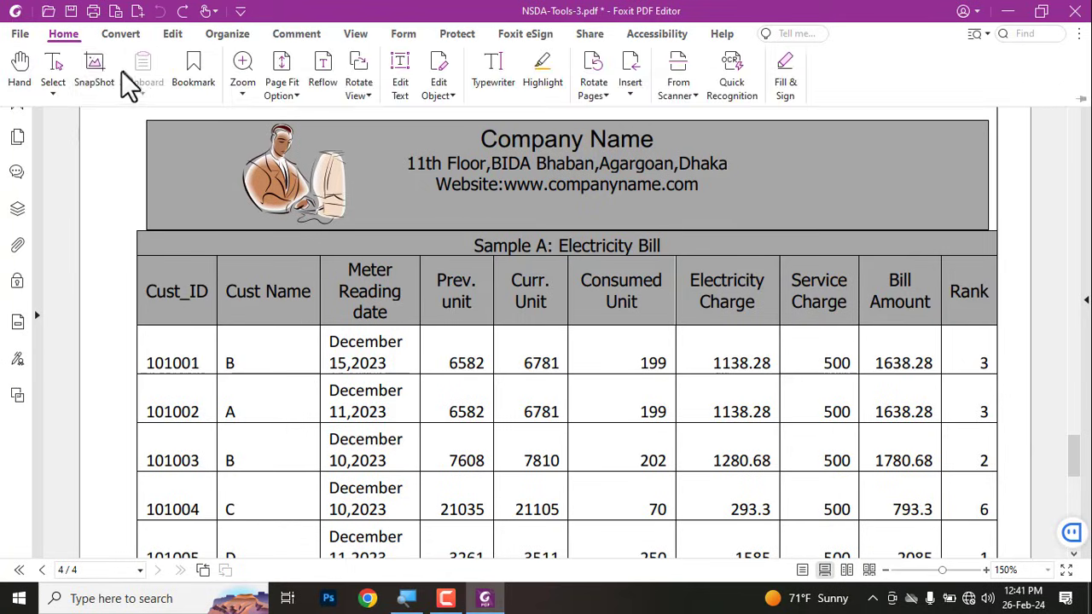
{"action": "left_click", "coordinate": [60, 68]}
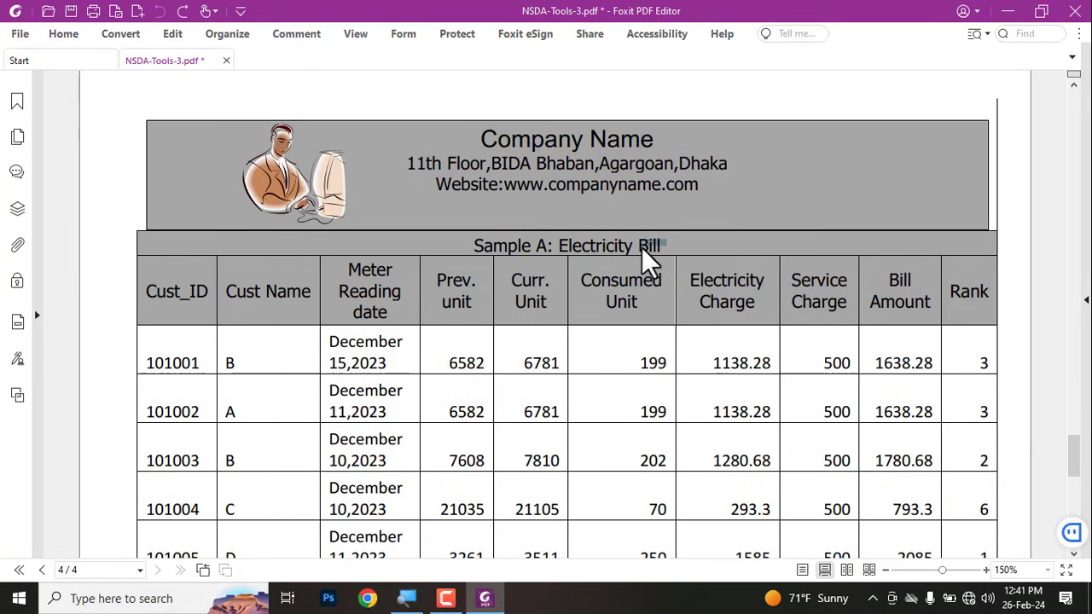
{"action": "mouse_move", "coordinate": [641, 247]}
{"action": "left_mouse_down"}
{"action": "mouse_move", "coordinate": [469, 249]}
{"action": "mouse_move", "coordinate": [663, 245]}
{"action": "left_mouse_up"}
{"action": "left_click", "coordinate": [477, 248]}
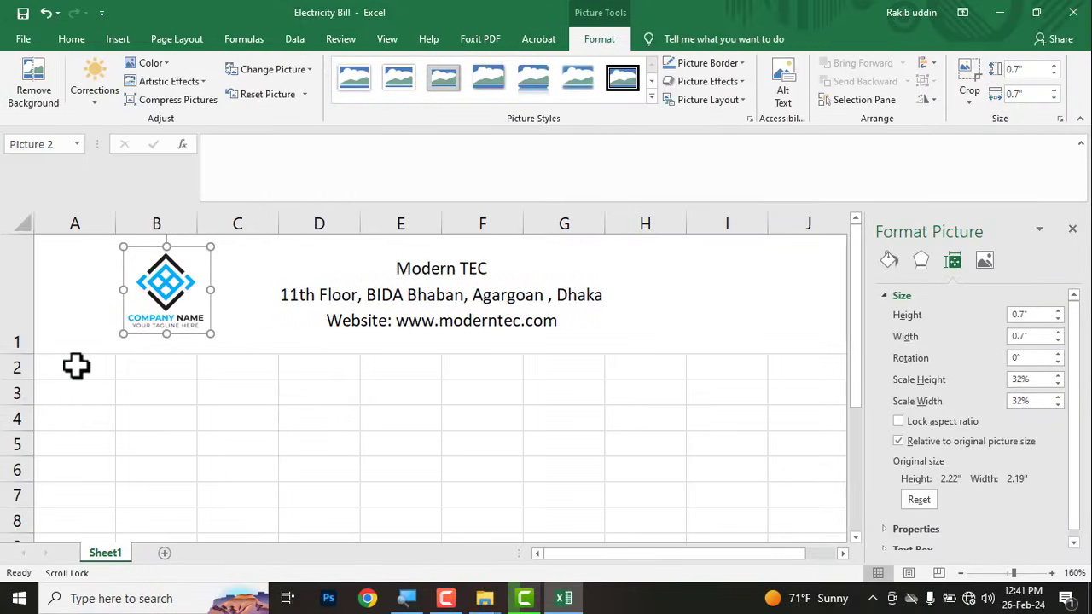
Step: Close the Format pane, merge and centre A2:J2, and enter 'Sample A: Electricity Bill'
{"action": "left_click_drag", "start_coordinate": [76, 365], "coordinate": [725, 367]}
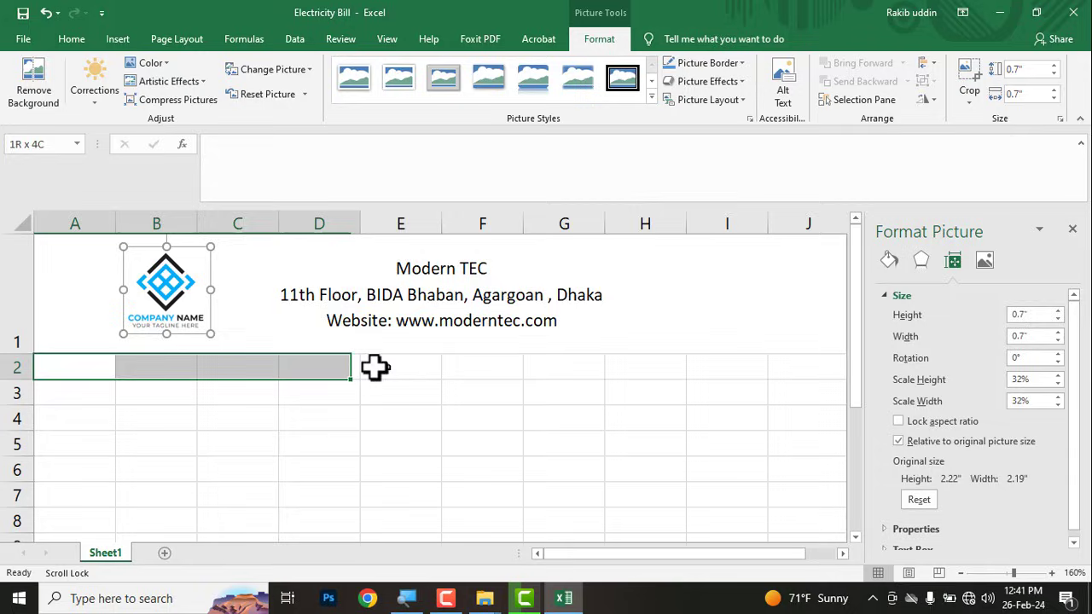
{"action": "left_click", "coordinate": [1072, 230]}
{"action": "left_click_drag", "start_coordinate": [824, 366], "coordinate": [43, 368]}
{"action": "left_click", "coordinate": [433, 94]}
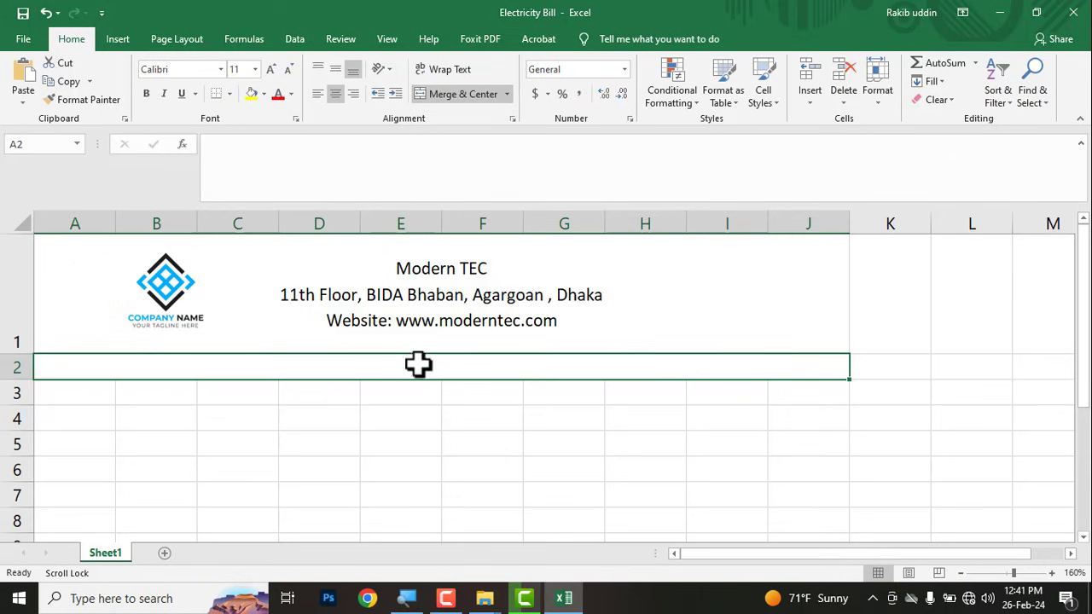
{"action": "type", "text": "Sample A: Electricity Bill"}
{"action": "left_click", "coordinate": [450, 445]}
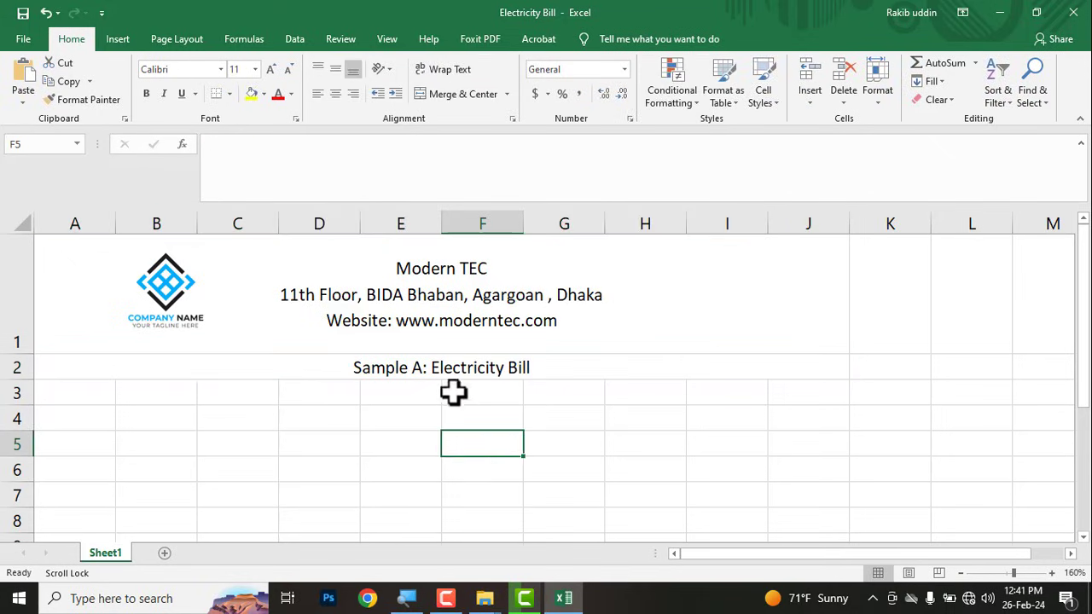
{"action": "key", "text": "alt+Tab"}
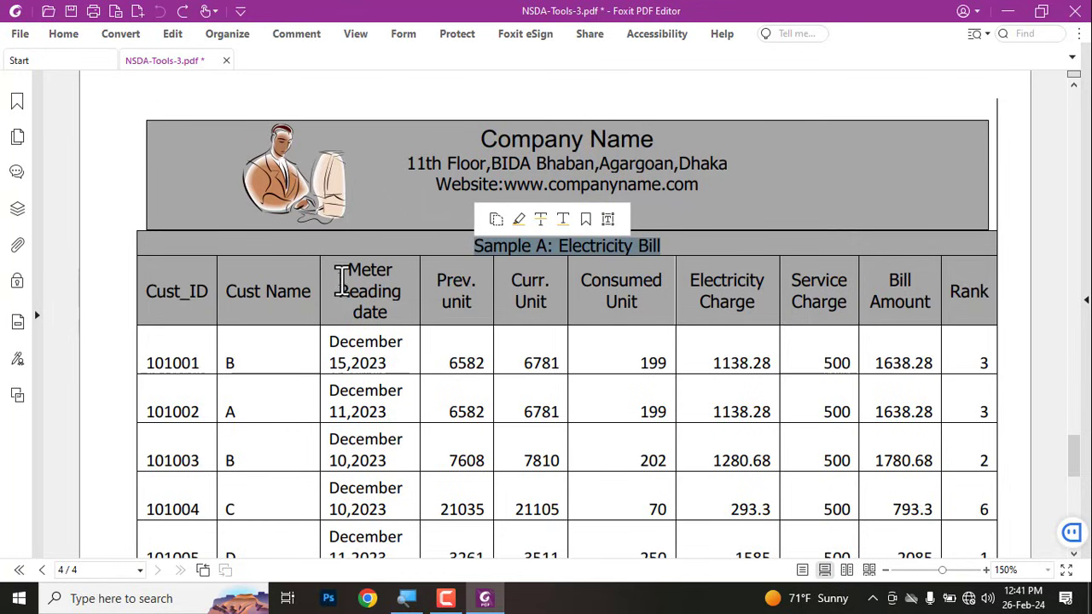
Step: Check the PDF table's column header texts, then return to Excel with cell A3 selected
{"action": "left_click_drag", "start_coordinate": [340, 291], "coordinate": [399, 296]}
{"action": "left_click", "coordinate": [445, 300]}
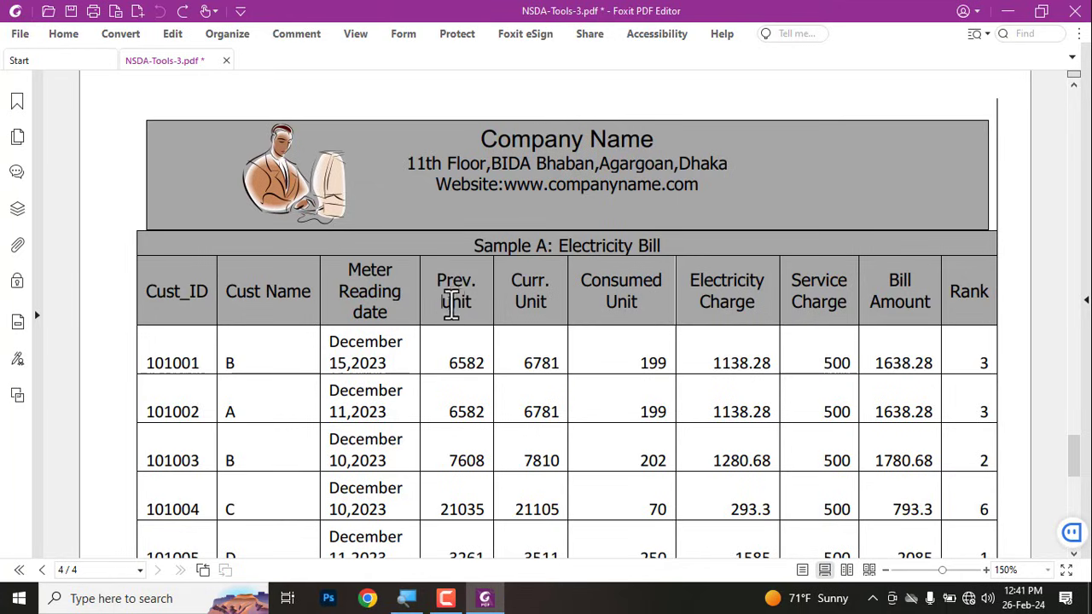
{"action": "key", "text": "Delete"}
{"action": "type", "text": "u"}
{"action": "mouse_move", "coordinate": [691, 282]}
{"action": "left_mouse_down"}
{"action": "mouse_move", "coordinate": [755, 302]}
{"action": "mouse_move", "coordinate": [926, 303]}
{"action": "left_mouse_up"}
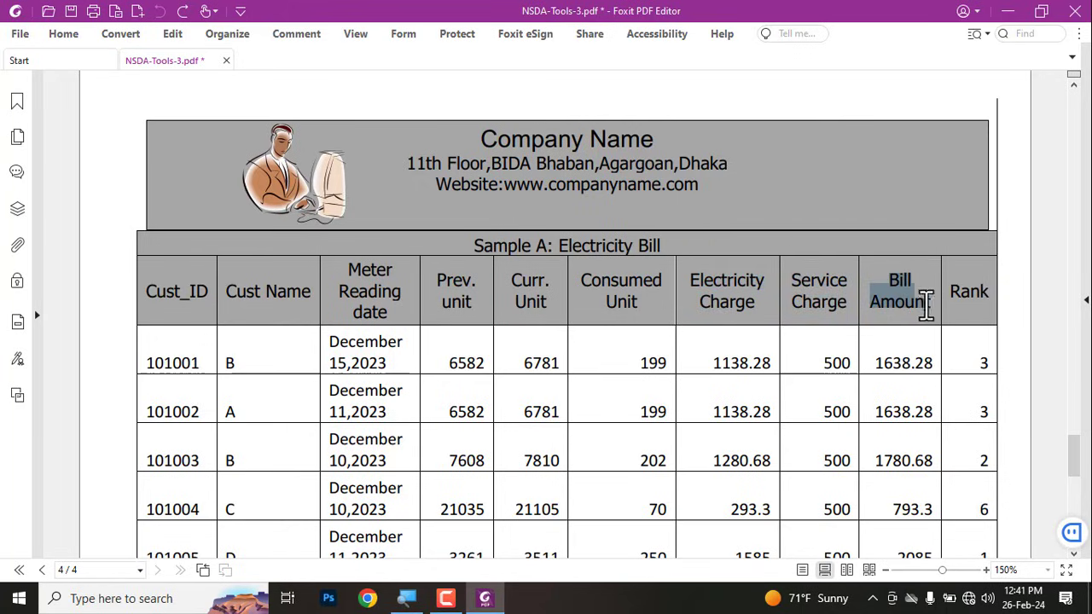
{"action": "left_click", "coordinate": [966, 293]}
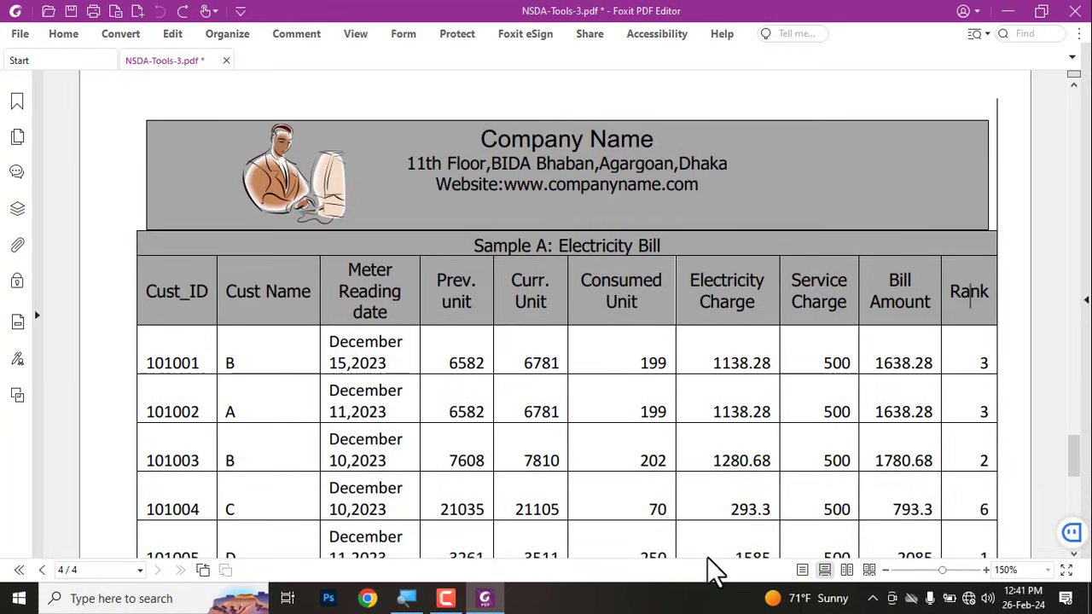
{"action": "key", "text": "alt+Tab"}
{"action": "left_click", "coordinate": [51, 394]}
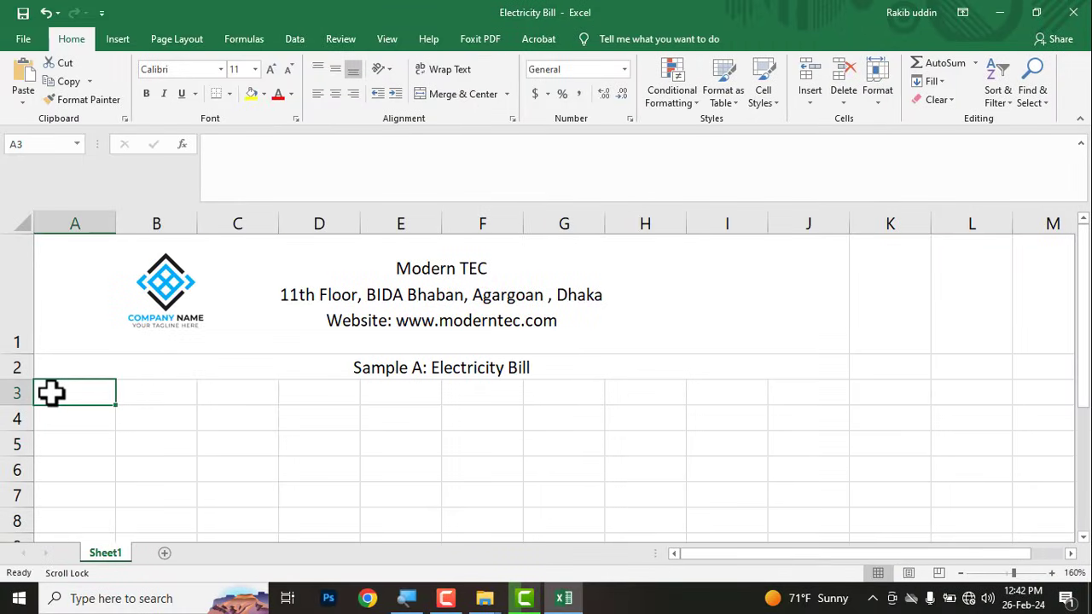
Step: Enter headers Cust_ID, Cust Name, two-line Meter Reading Date and Prev Unit in A3:D3
{"action": "type", "text": "C"}
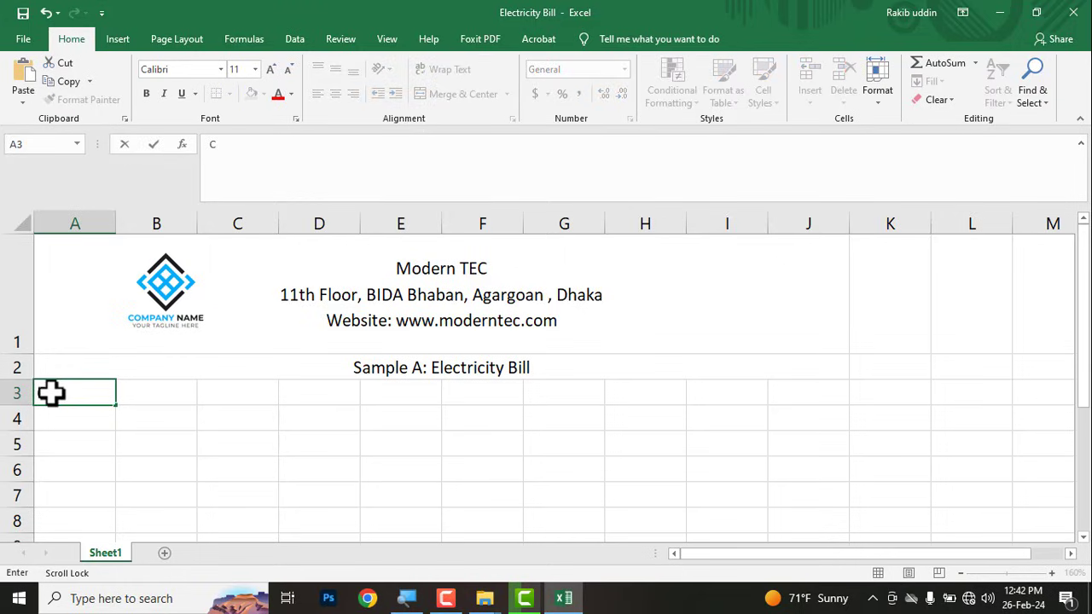
{"action": "type", "text": "ust_I"}
{"action": "type", "text": "D"}
{"action": "key", "text": "Tab"}
{"action": "type", "text": "C"}
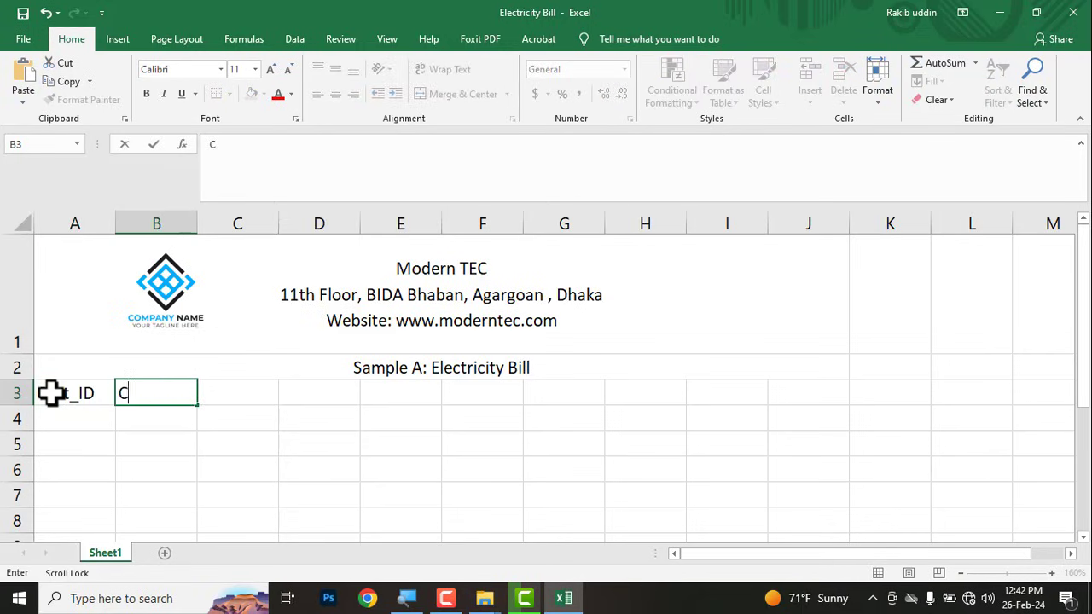
{"action": "type", "text": "ust Nam"}
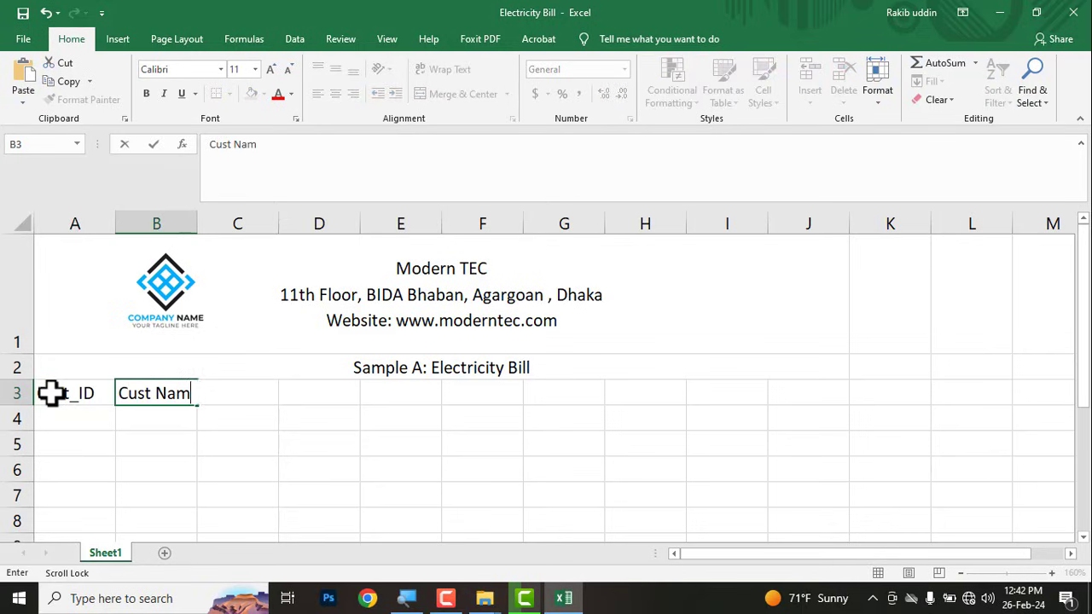
{"action": "type", "text": "e"}
{"action": "key", "text": "Tab"}
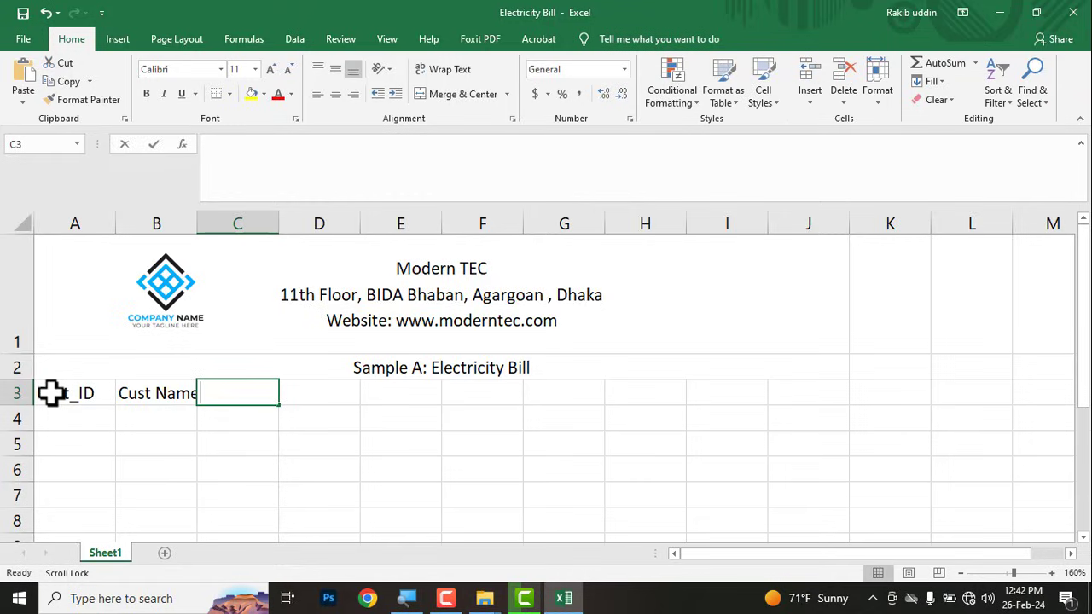
{"action": "type", "text": "Meter "}
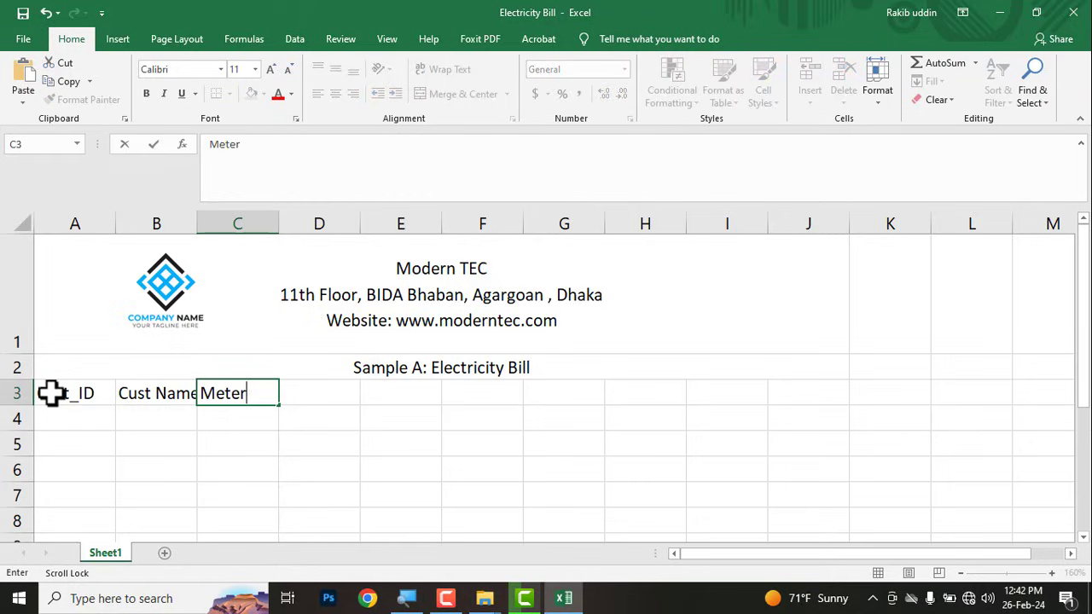
{"action": "type", "text": "R"}
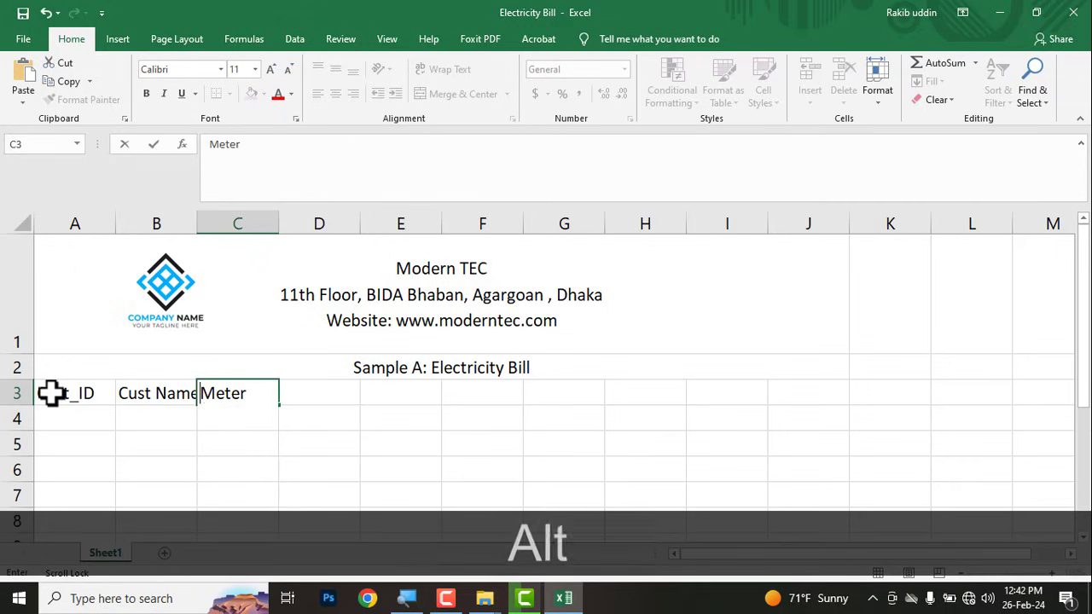
{"action": "key", "text": "alt+Return"}
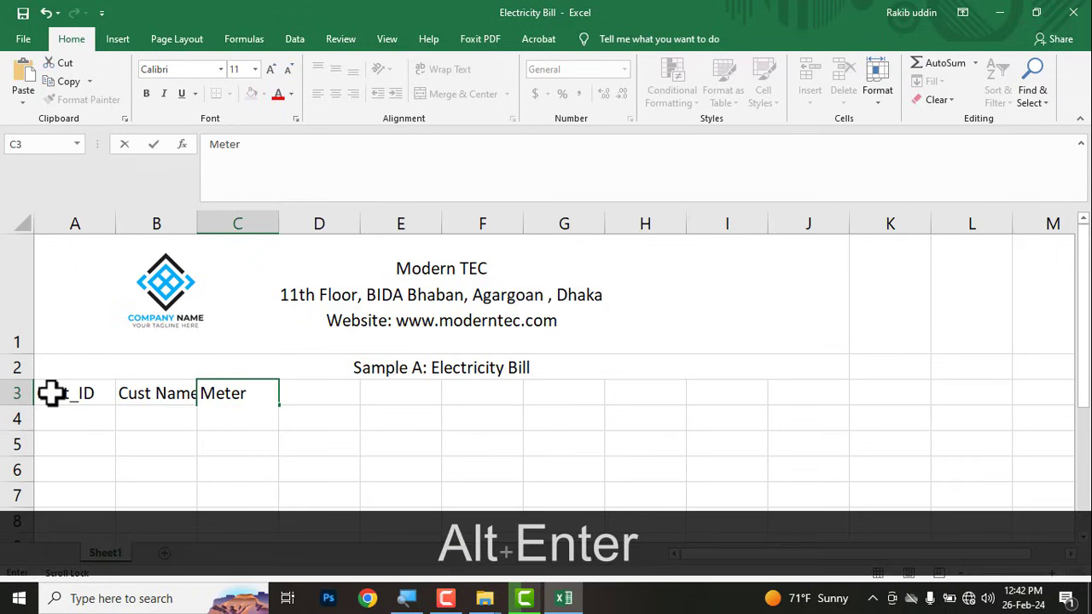
{"action": "type", "text": "Re"}
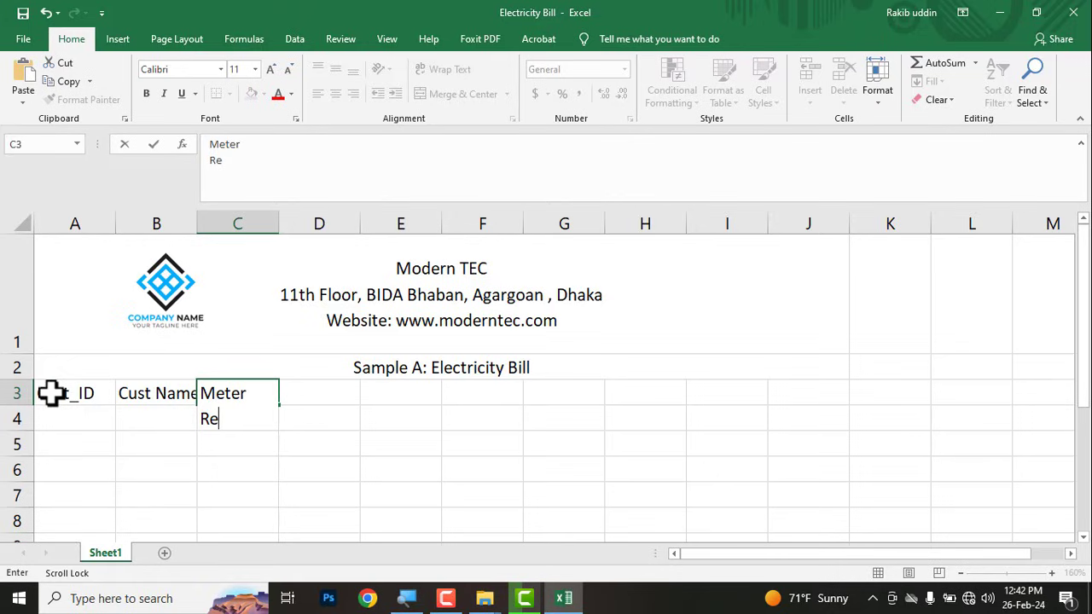
{"action": "type", "text": "ading "}
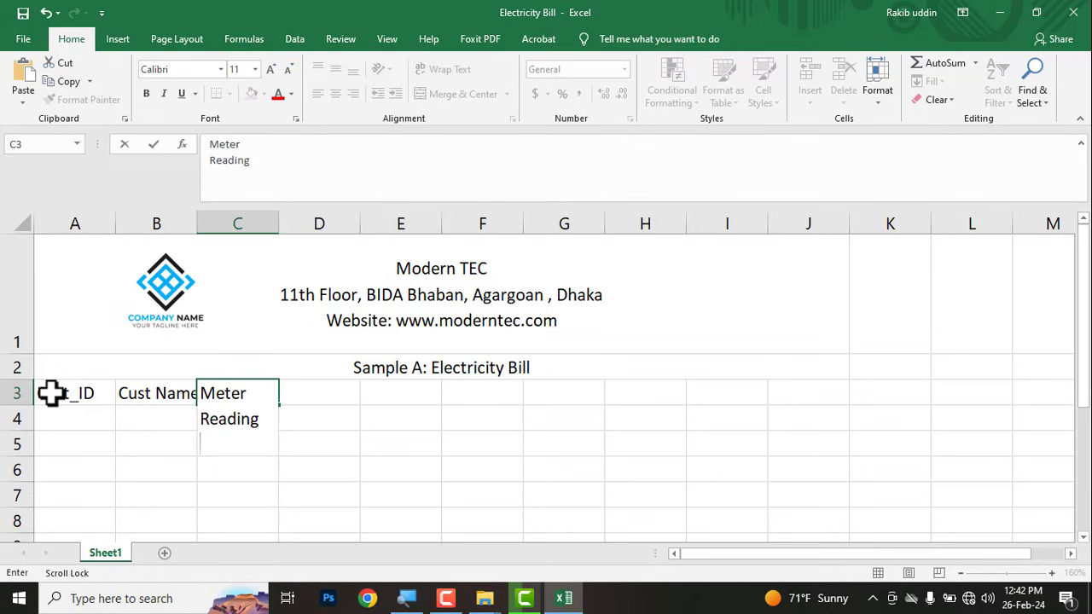
{"action": "type", "text": "Date"}
{"action": "key", "text": "Tab"}
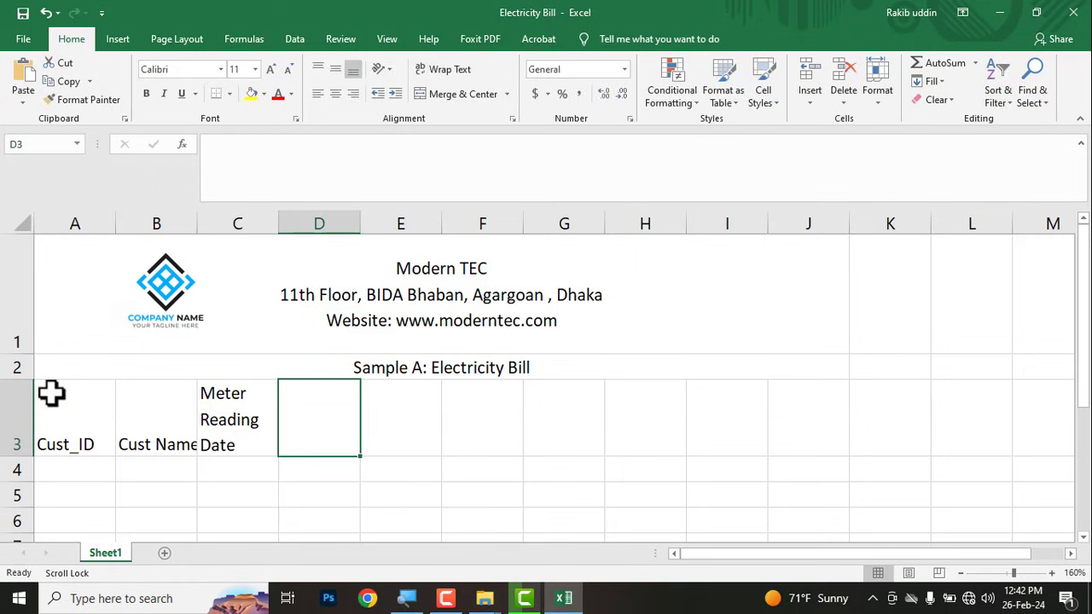
{"action": "type", "text": "Prev."}
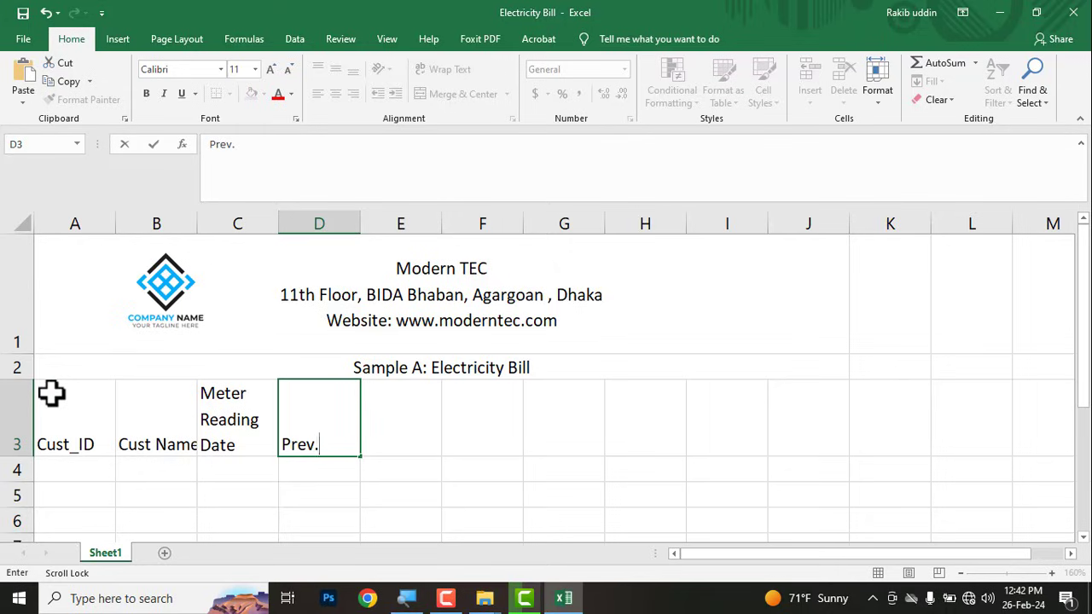
{"action": "key", "text": "alt+Return"}
{"action": "type", "text": "Unit"}
{"action": "key", "text": "Tab"}
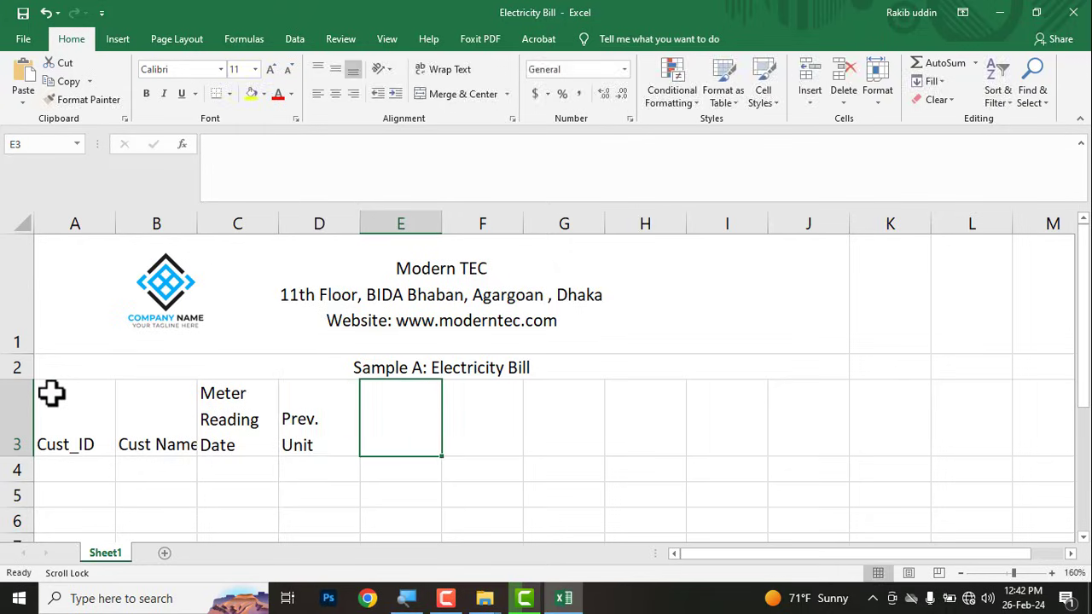
Step: Add two-line headers Curr. Unit, Consumed Unit and Electricity Charge in E3:G3
{"action": "type", "text": "Curr."}
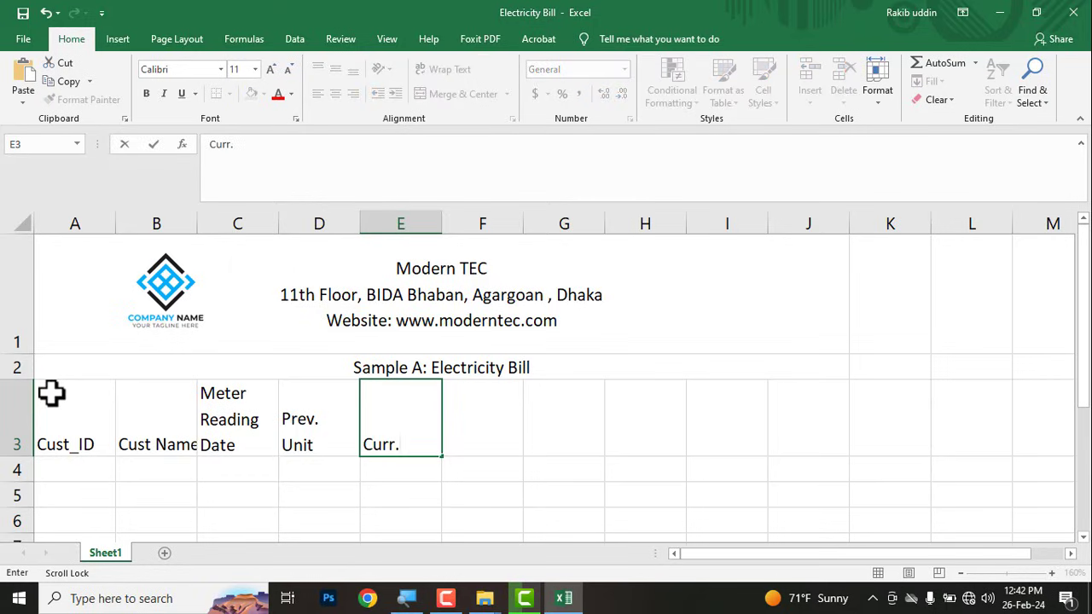
{"action": "key", "text": "alt+Return"}
{"action": "type", "text": "Unit"}
{"action": "key", "text": "Tab"}
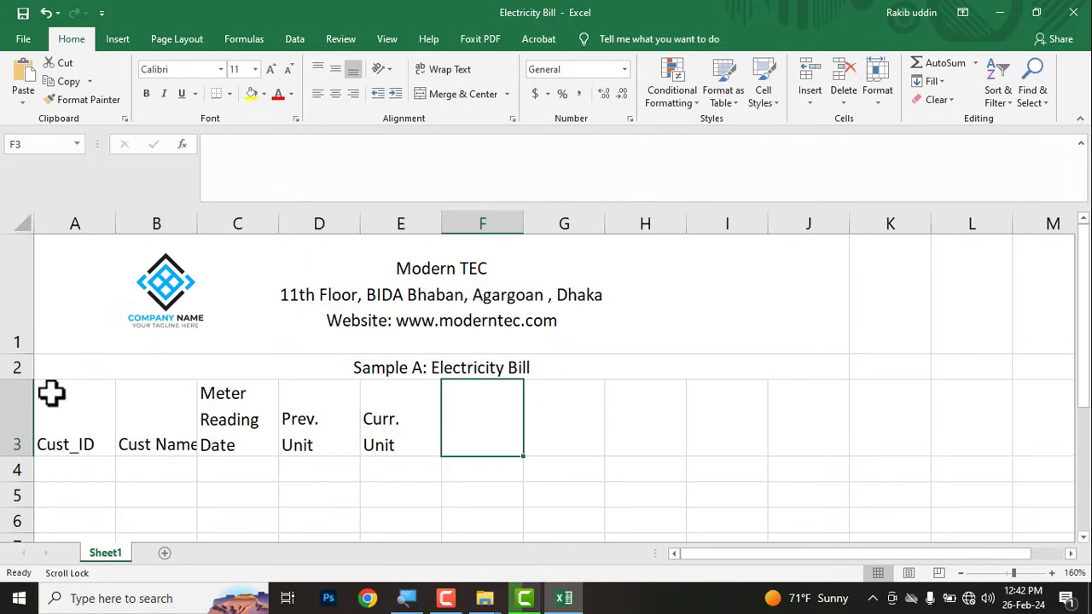
{"action": "type", "text": "C"}
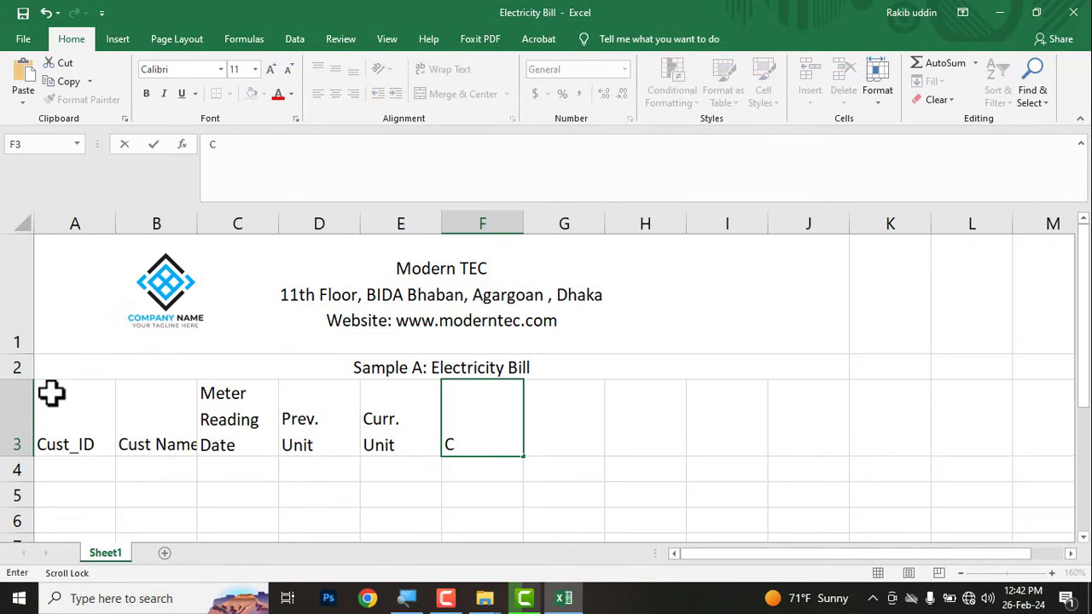
{"action": "type", "text": "onsume"}
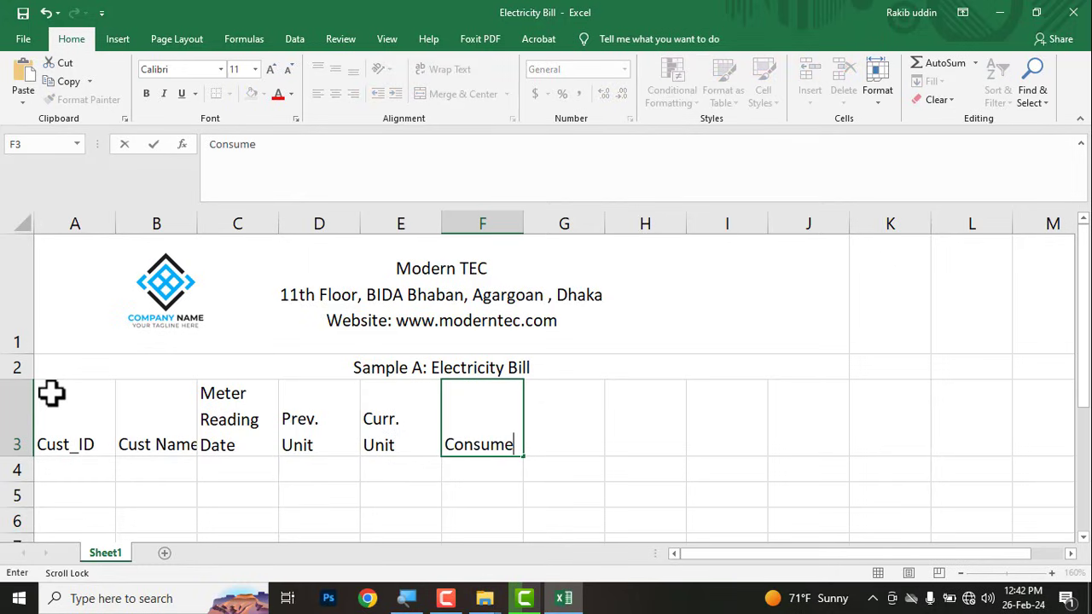
{"action": "type", "text": "d"}
{"action": "key", "text": "alt+Return"}
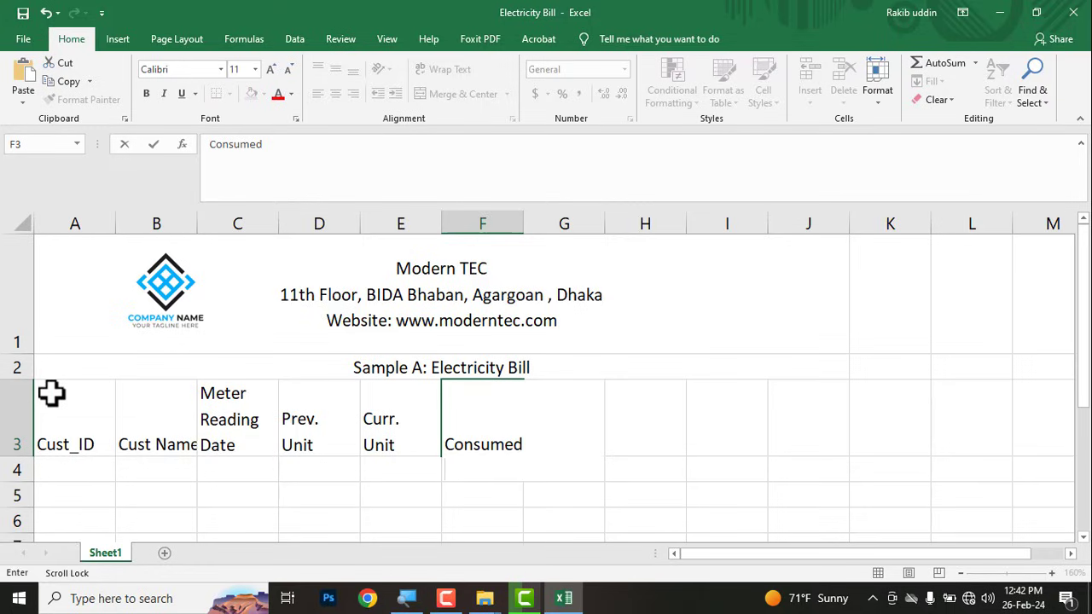
{"action": "type", "text": "Unit"}
{"action": "key", "text": "Tab"}
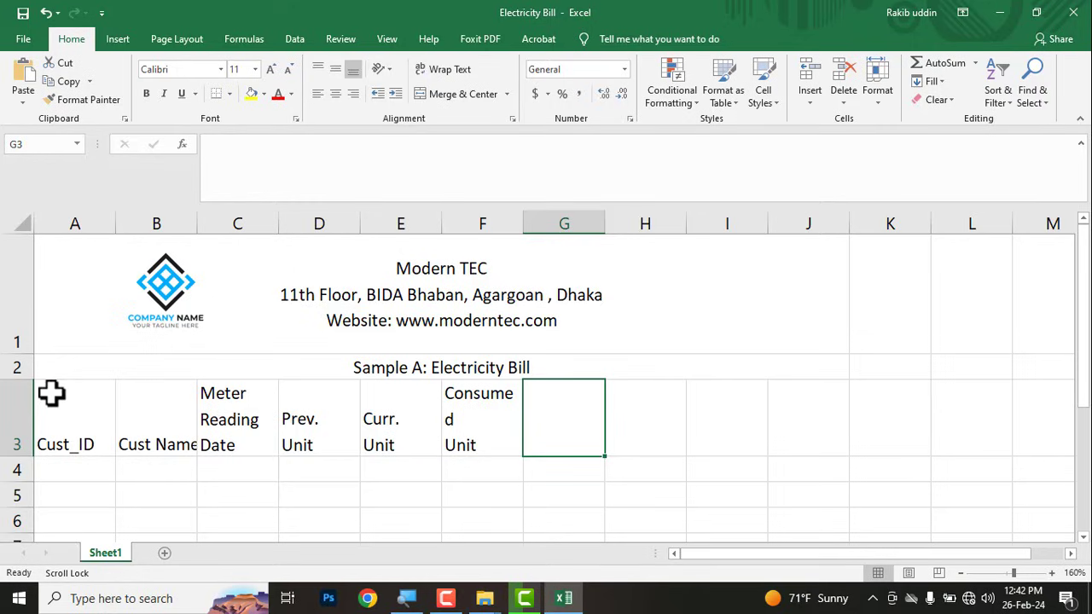
{"action": "type", "text": "Electrici"}
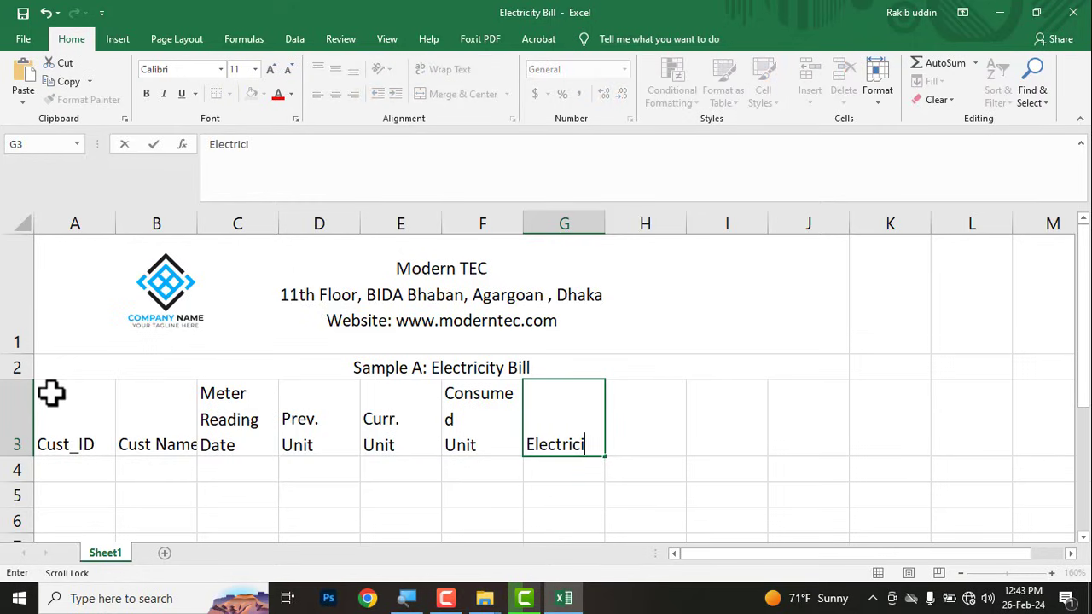
{"action": "type", "text": "ty"}
{"action": "key", "text": "alt+Return"}
{"action": "type", "text": "Ch"}
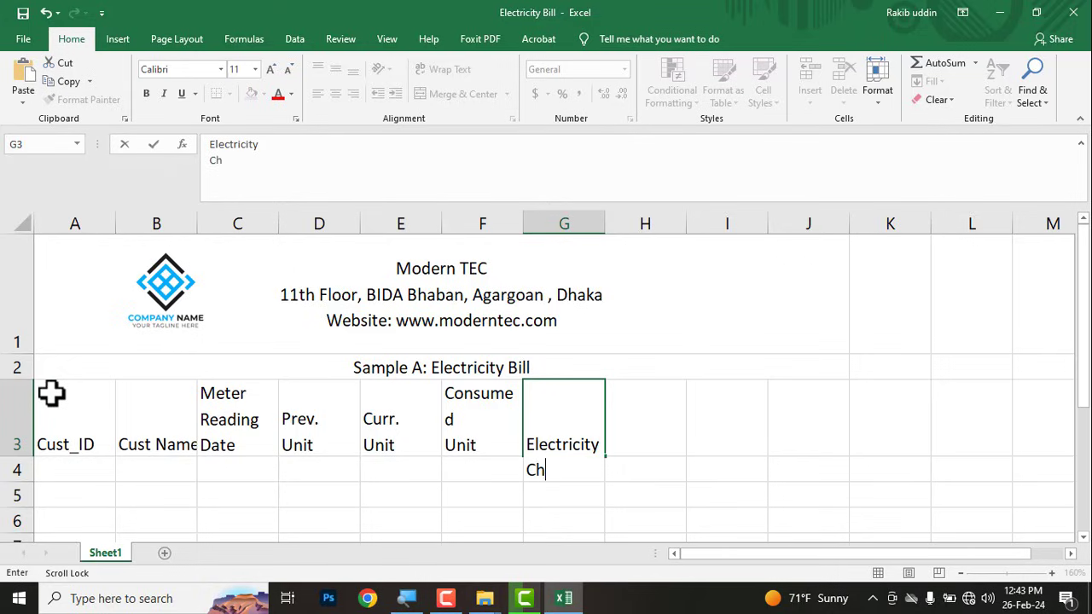
{"action": "type", "text": "arge"}
{"action": "key", "text": "Tab"}
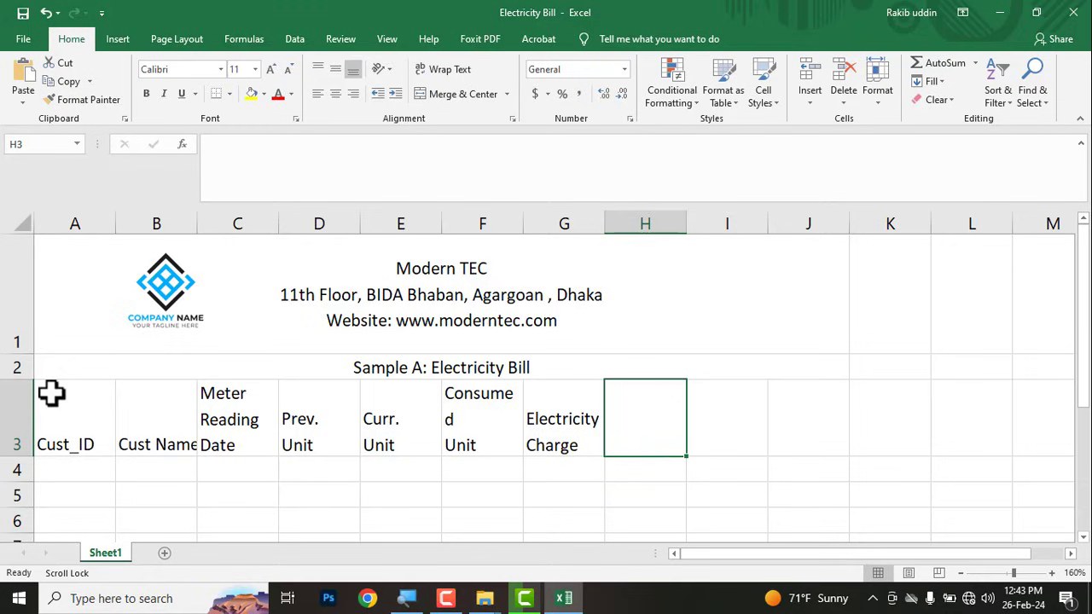
Step: Add two-line Service Charge and Bill Amount headers in H3:I3, then Rank in J3
{"action": "type", "text": "Ser"}
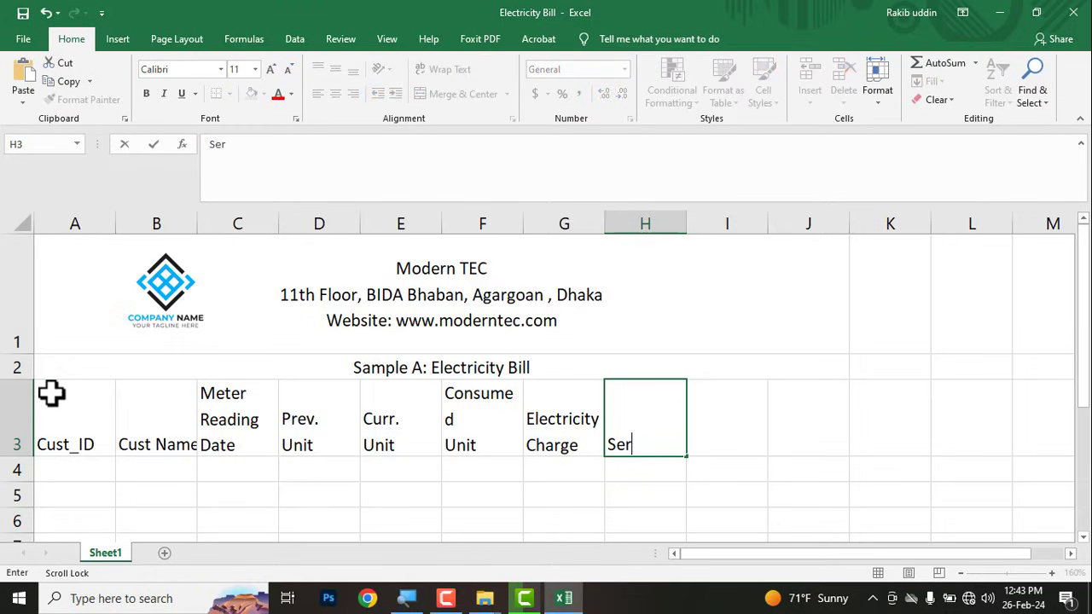
{"action": "type", "text": "vice"}
{"action": "key", "text": "alt+Return"}
{"action": "type", "text": "C"}
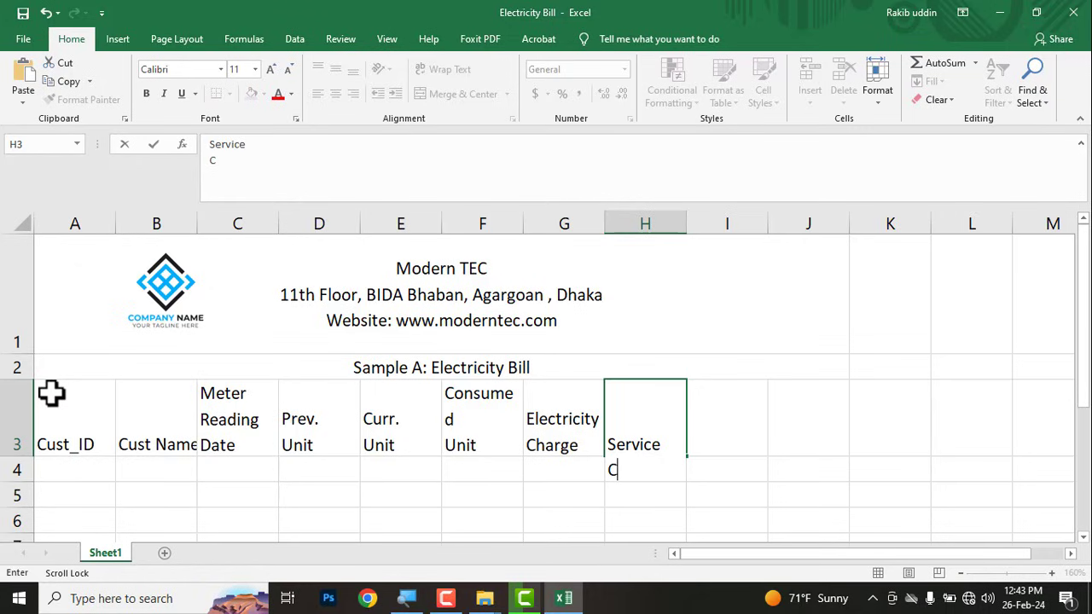
{"action": "type", "text": "harge"}
{"action": "key", "text": "Tab"}
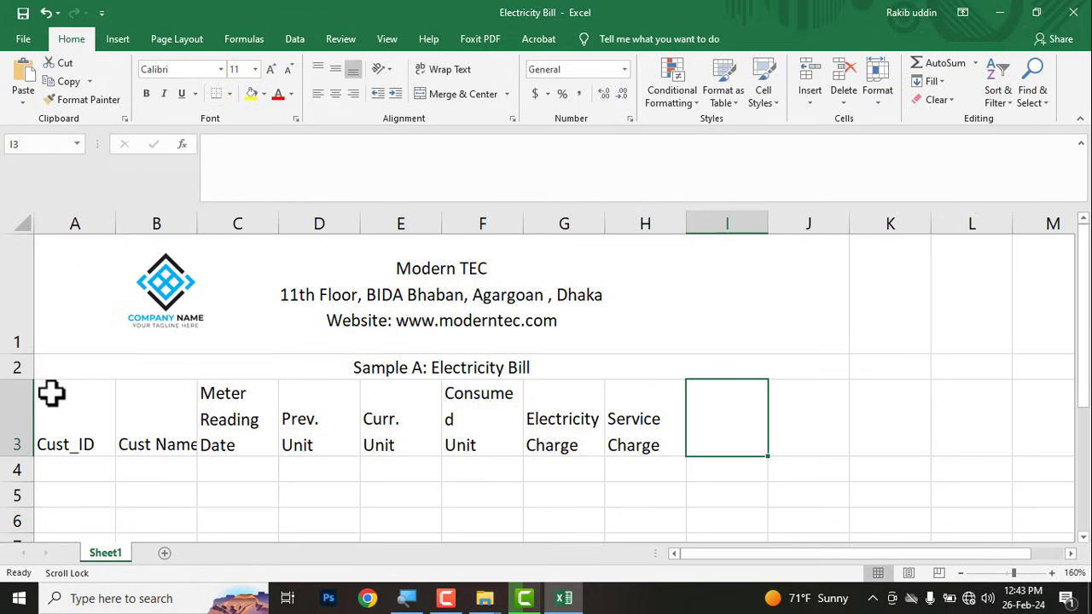
{"action": "type", "text": "B"}
{"action": "type", "text": "ill"}
{"action": "key", "text": "alt+Return"}
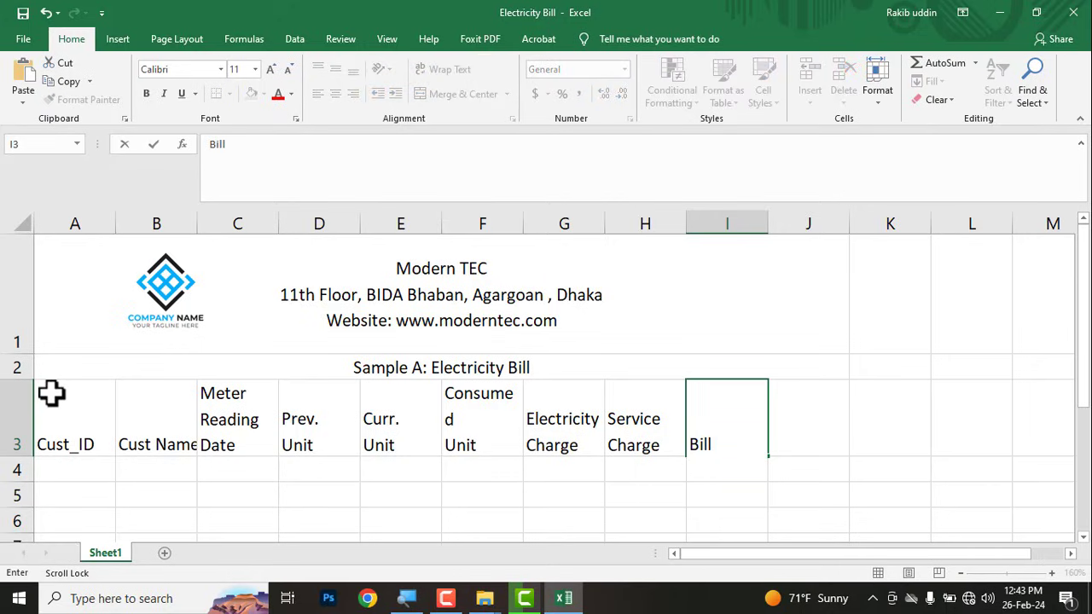
{"action": "type", "text": "mount"}
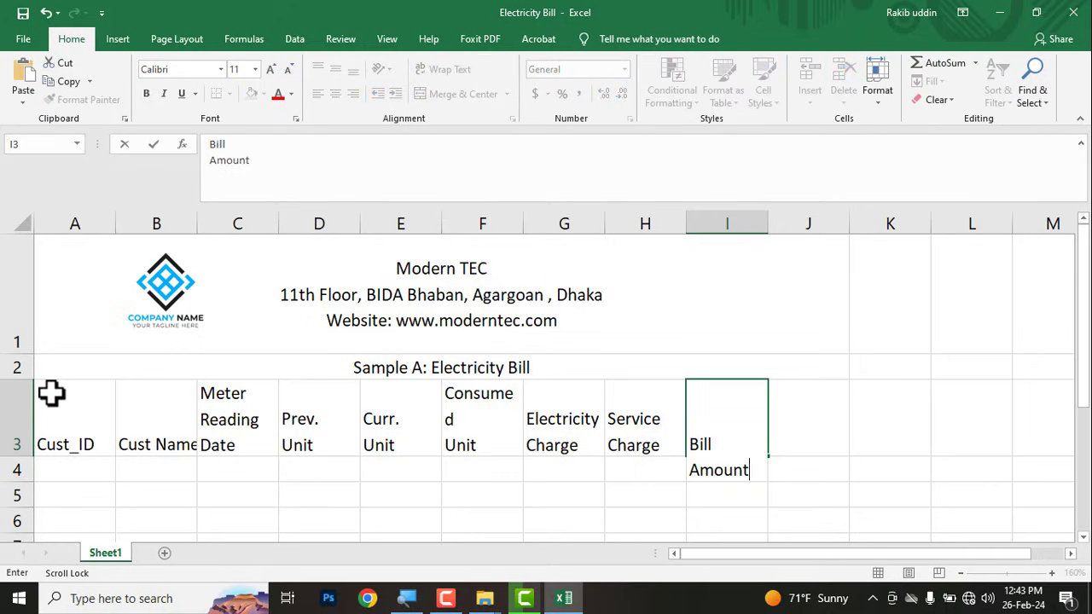
{"action": "key", "text": "Tab"}
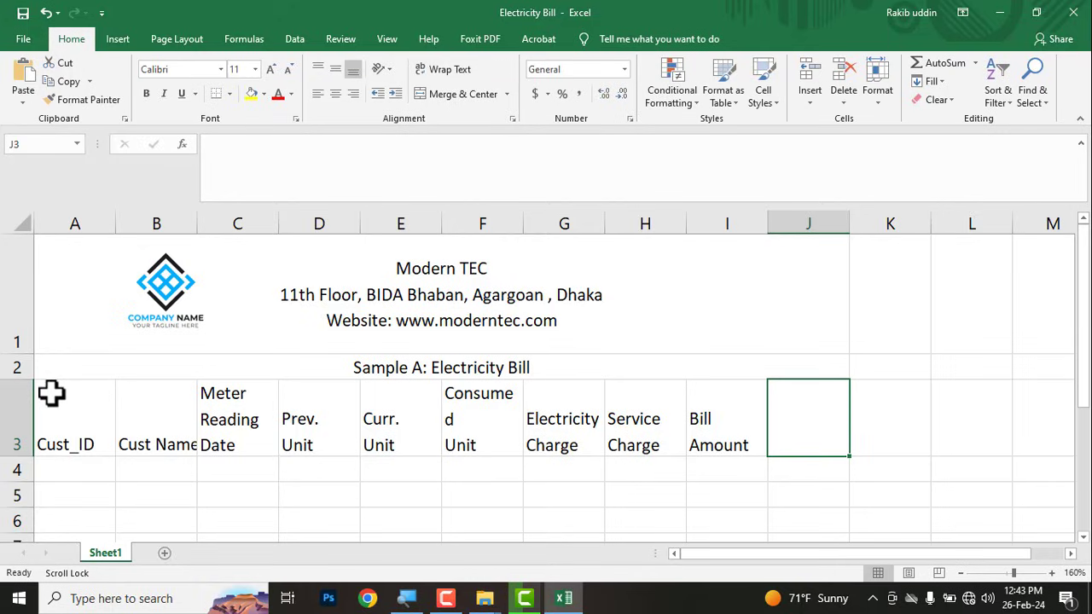
{"action": "type", "text": "Rank"}
{"action": "key", "text": "Return"}
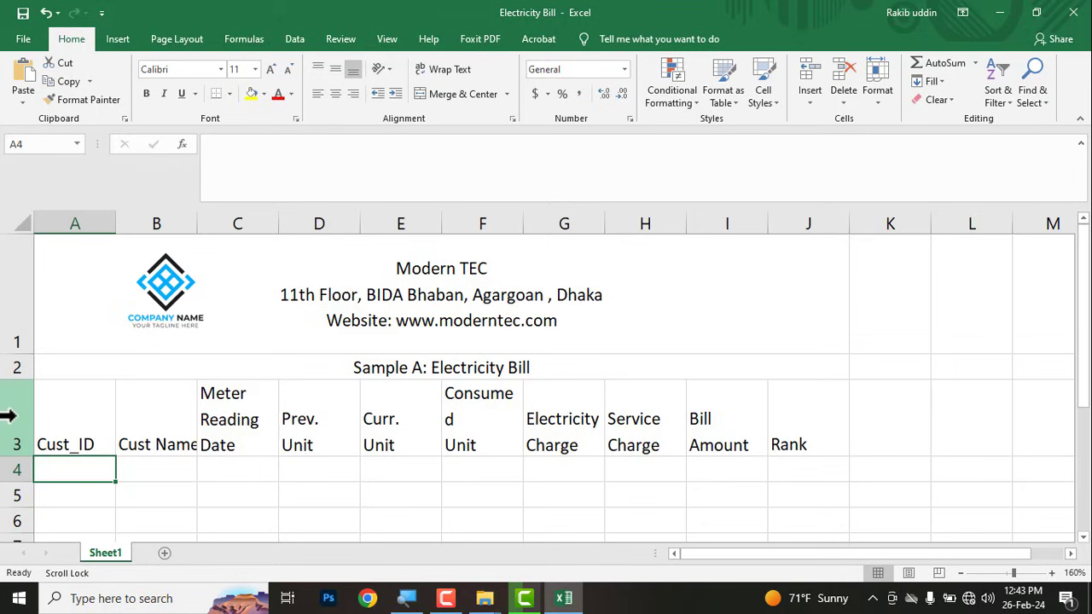
Step: Centre the row 3 headings both horizontally and vertically
{"action": "left_click", "coordinate": [7, 416]}
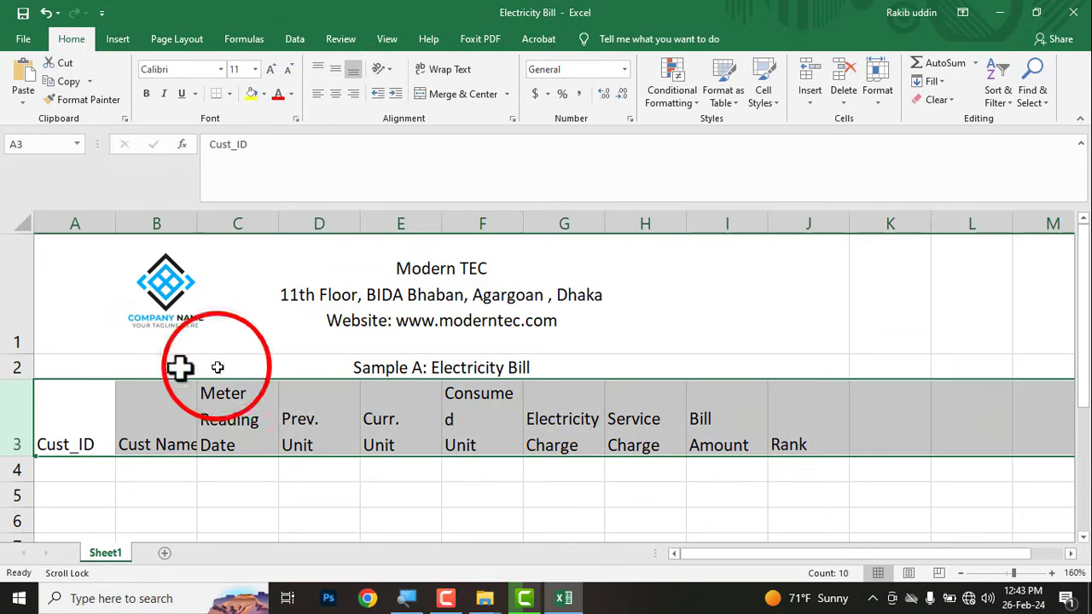
{"action": "left_click", "coordinate": [335, 93]}
{"action": "left_click", "coordinate": [335, 69]}
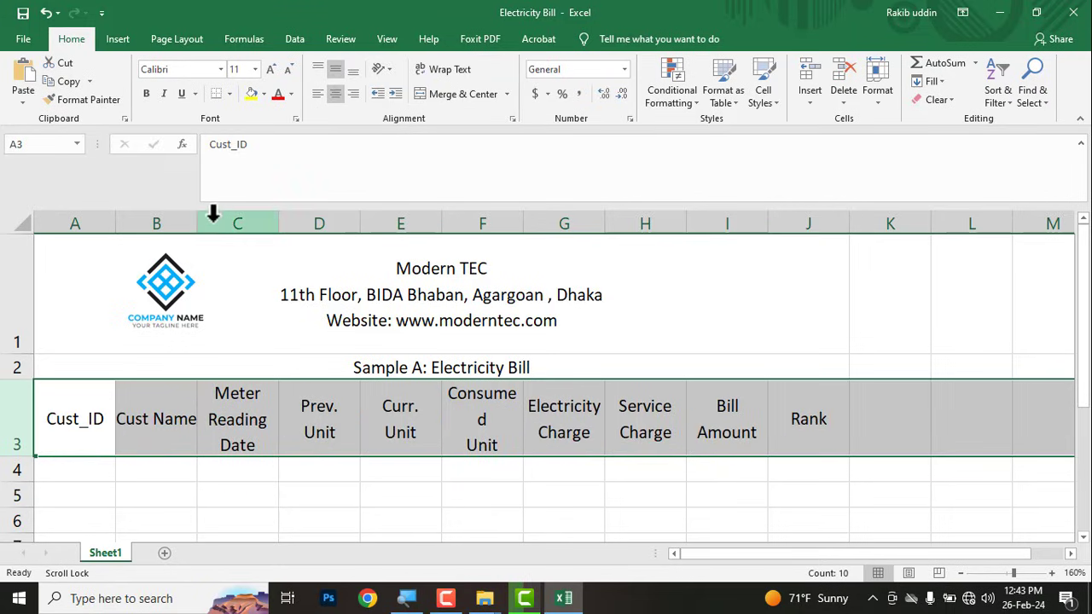
Step: Widen columns B, F, G, H, I and J so Cust Name, Consumed Unit and the charge headings fit
{"action": "left_click_drag", "start_coordinate": [196, 219], "coordinate": [222, 222]}
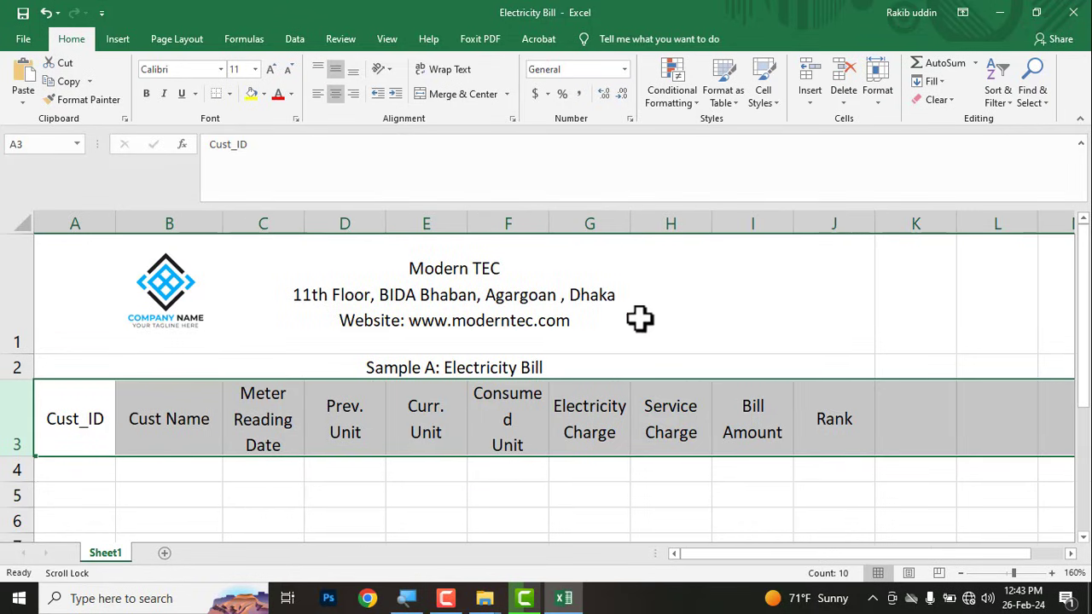
{"action": "left_click_drag", "start_coordinate": [549, 223], "coordinate": [566, 224]}
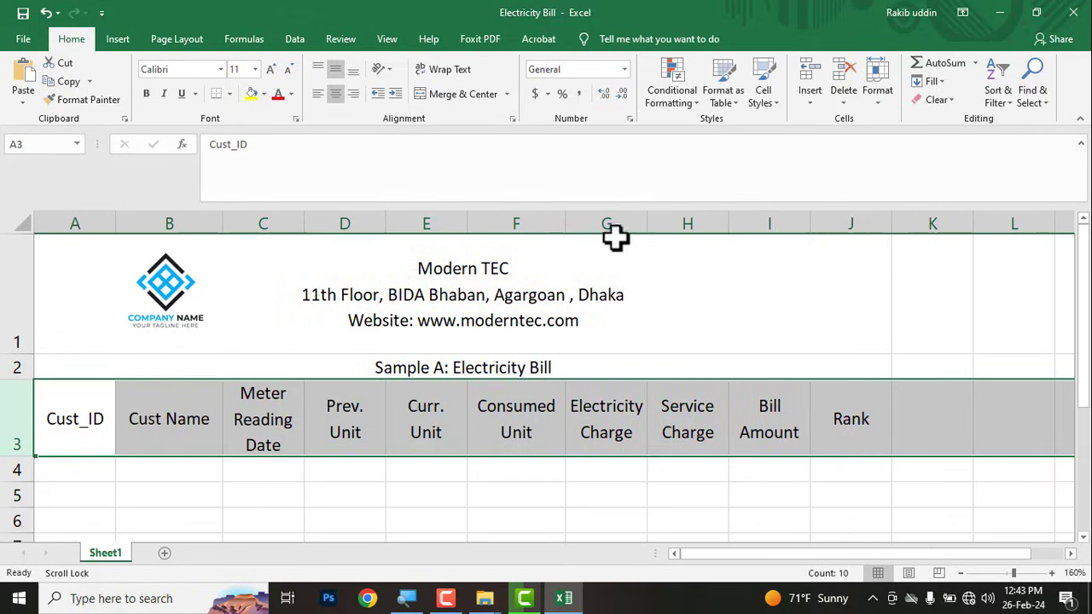
{"action": "left_click_drag", "start_coordinate": [647, 224], "coordinate": [668, 224]}
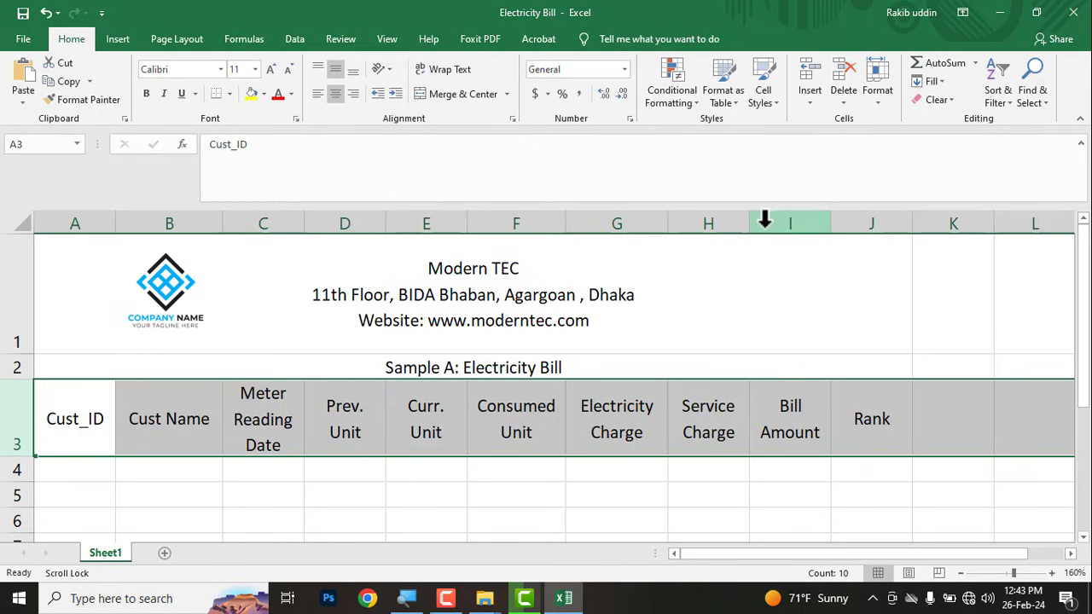
{"action": "left_click_drag", "start_coordinate": [749, 223], "coordinate": [763, 224]}
{"action": "left_click_drag", "start_coordinate": [845, 223], "coordinate": [859, 223]}
{"action": "left_click_drag", "start_coordinate": [941, 223], "coordinate": [947, 224]}
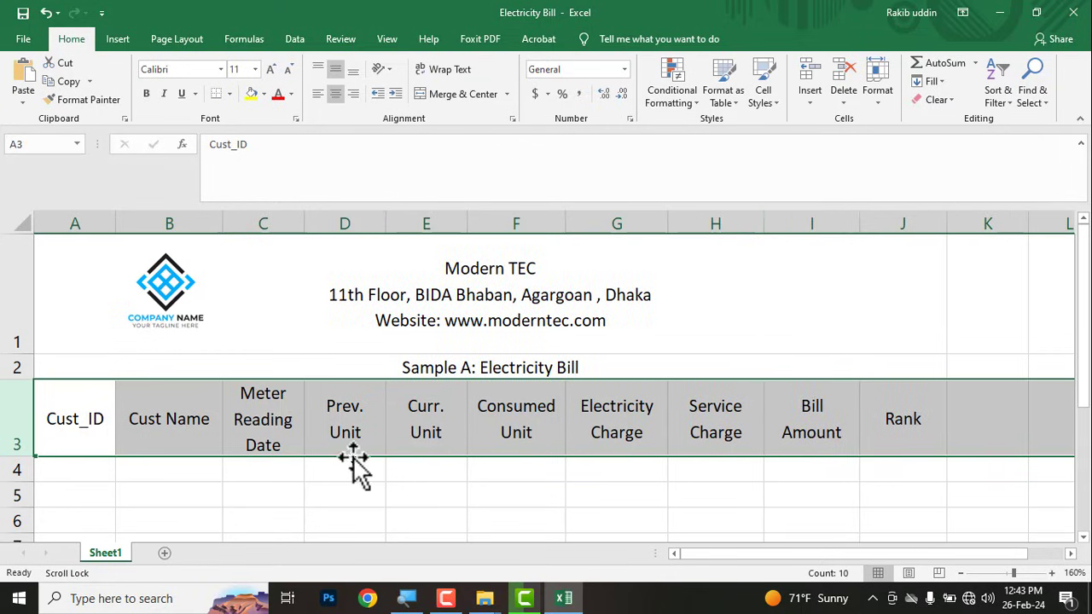
Step: Draw a red rectangle around Cust_ID 101001 in the sample bill PDF
{"action": "key", "text": "alt+Tab"}
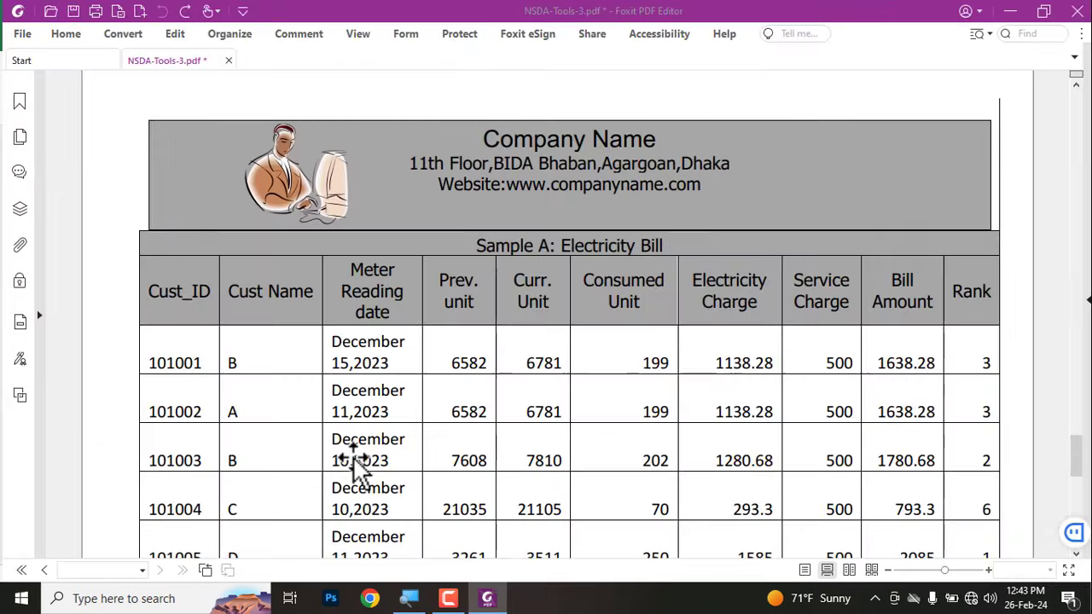
{"action": "scroll", "coordinate": [231, 358], "scroll_direction": "down", "scroll_amount": 1}
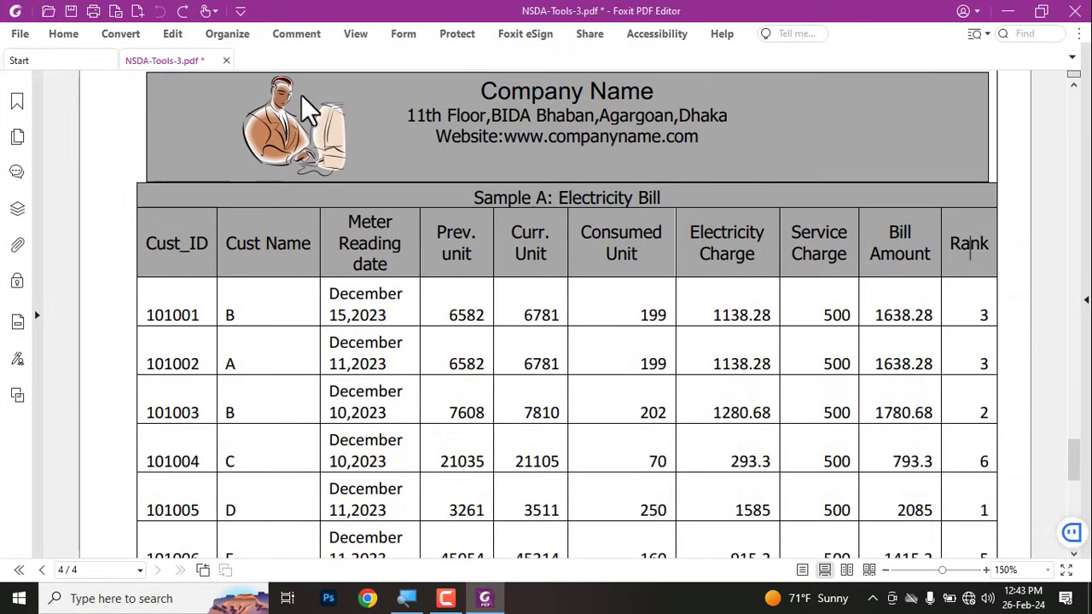
{"action": "left_click", "coordinate": [297, 37]}
{"action": "left_click", "coordinate": [408, 70]}
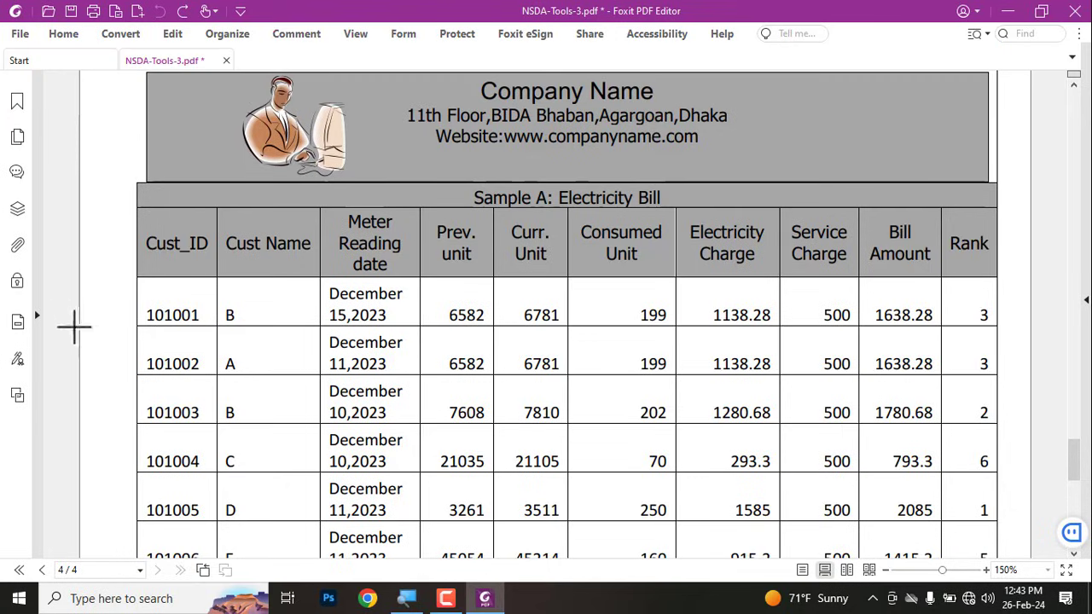
{"action": "left_click_drag", "start_coordinate": [147, 297], "coordinate": [206, 331]}
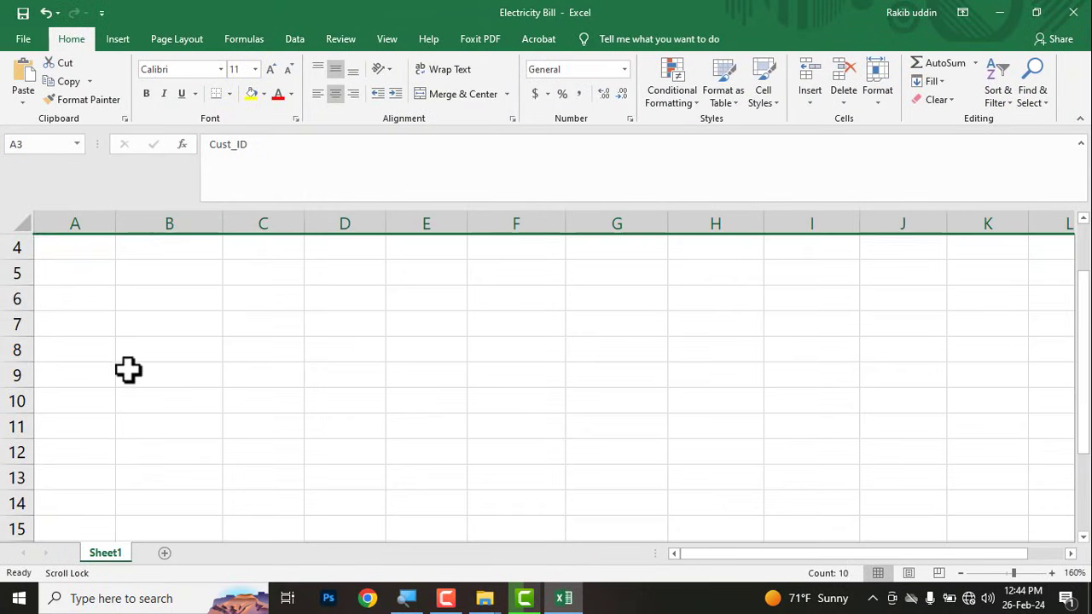
Step: Enter 101001 in cell A4 and 101002 in cell A5
{"action": "left_click", "coordinate": [71, 466]}
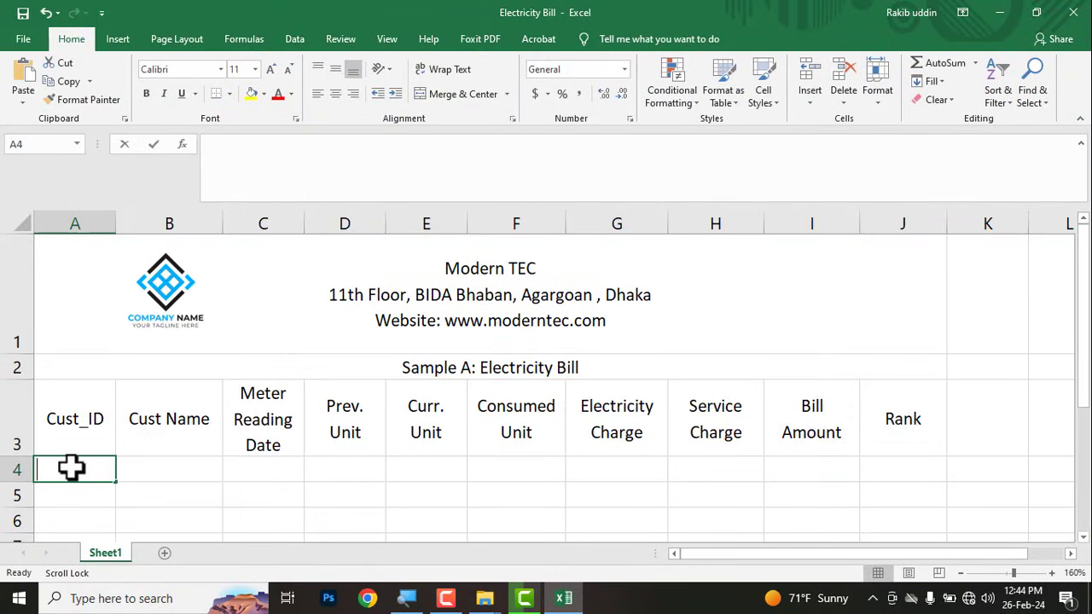
{"action": "type", "text": "101001"}
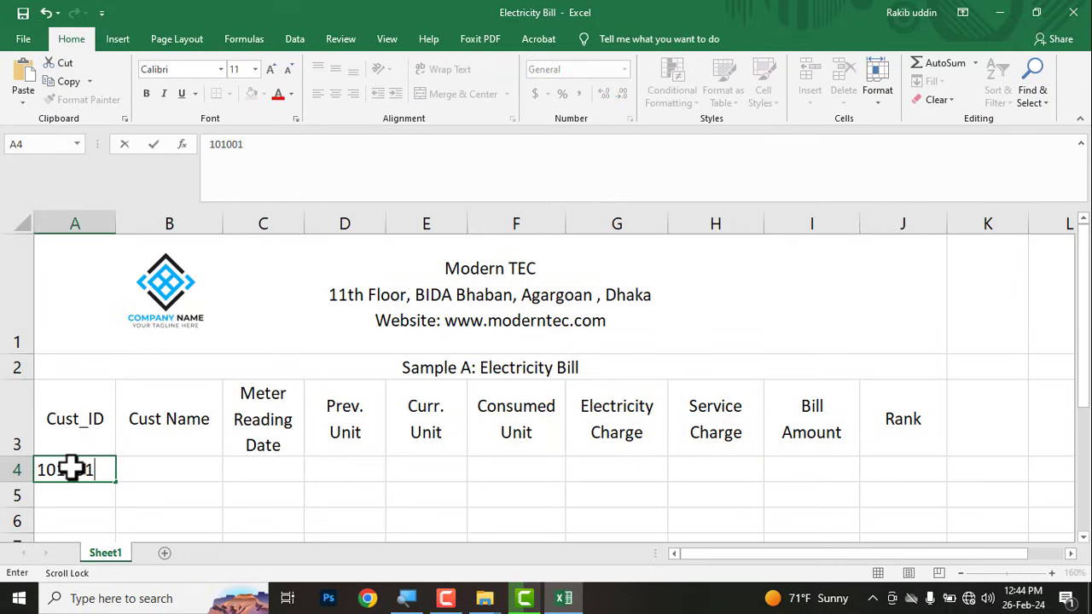
{"action": "key", "text": "Return"}
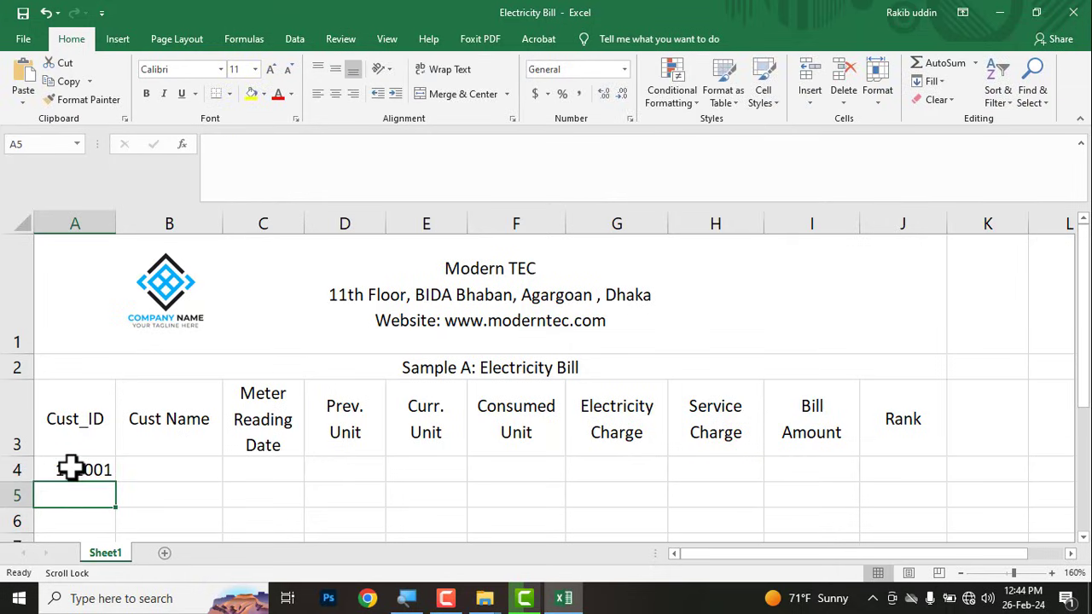
{"action": "type", "text": "10"}
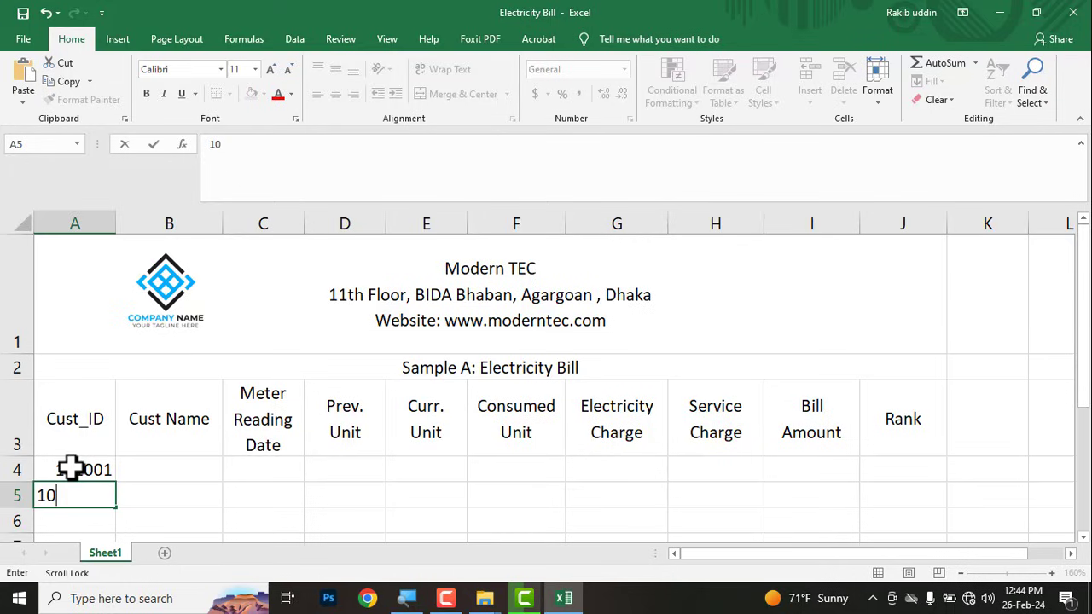
{"action": "type", "text": "1002"}
{"action": "key", "text": "Return"}
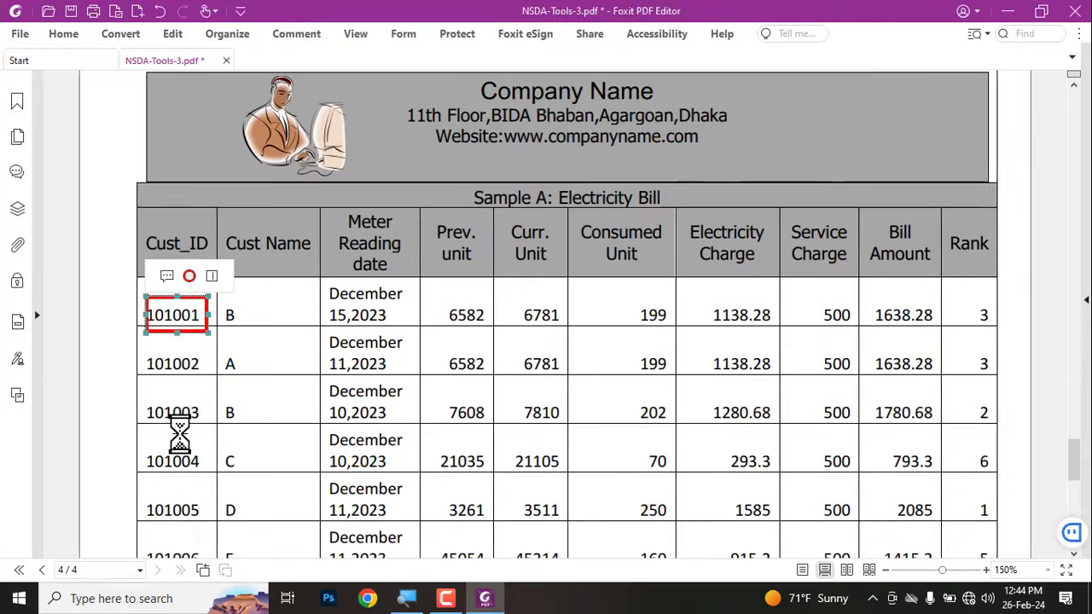
Step: Scroll the sample PDF to check Cust_IDs 101001–101006 and the lookup table, then return to Excel
{"action": "scroll", "coordinate": [179, 431], "scroll_direction": "down", "scroll_amount": 3}
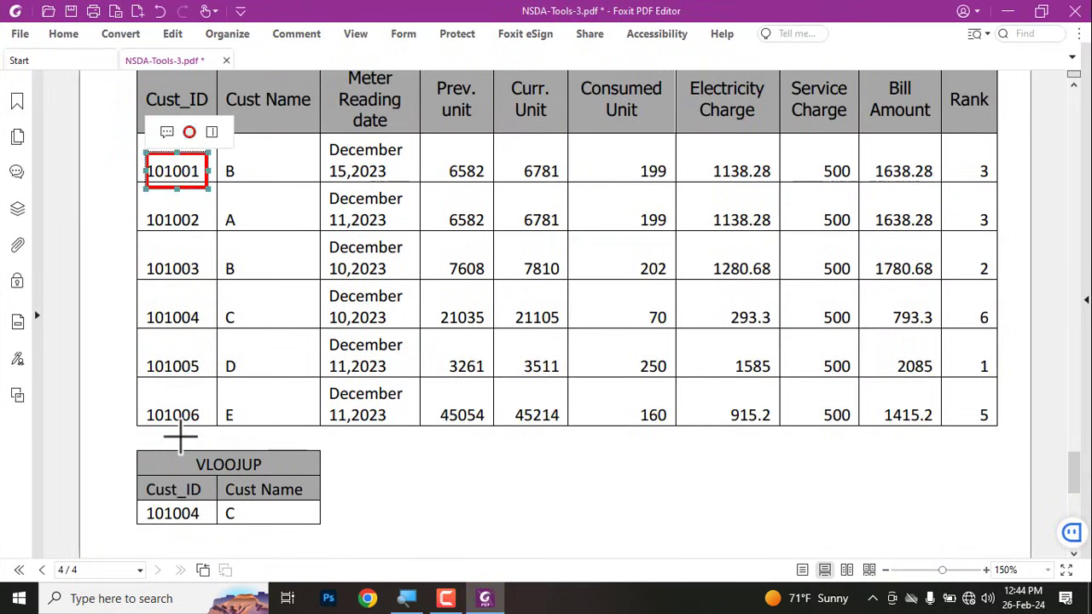
{"action": "scroll", "coordinate": [179, 427], "scroll_direction": "up", "scroll_amount": 1}
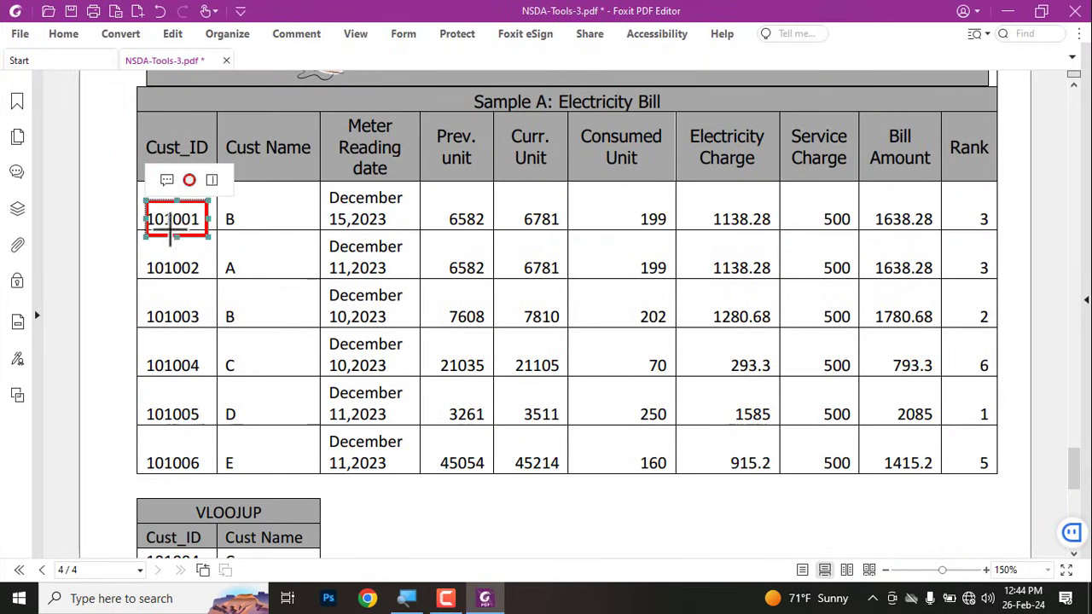
{"action": "scroll", "coordinate": [171, 303], "scroll_direction": "up", "scroll_amount": 2}
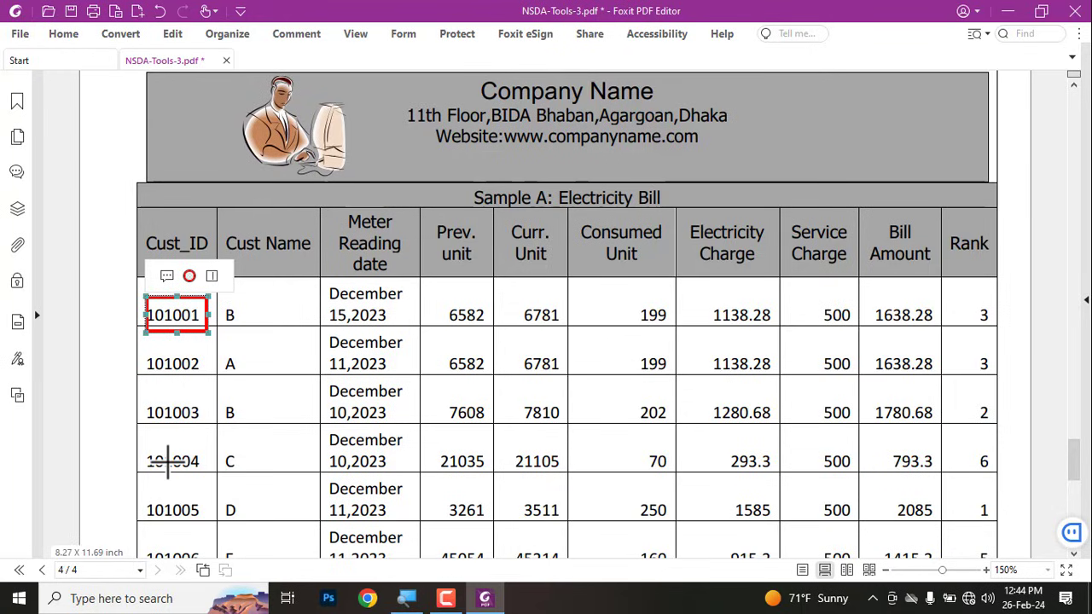
{"action": "scroll", "coordinate": [170, 505], "scroll_direction": "down", "scroll_amount": 1}
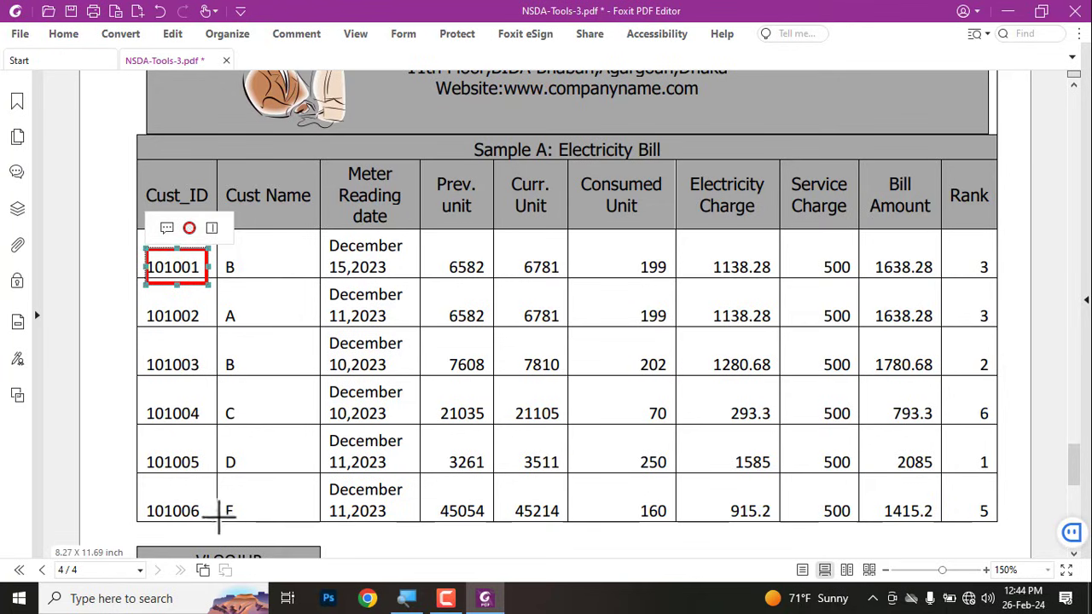
{"action": "key", "text": "alt+Tab"}
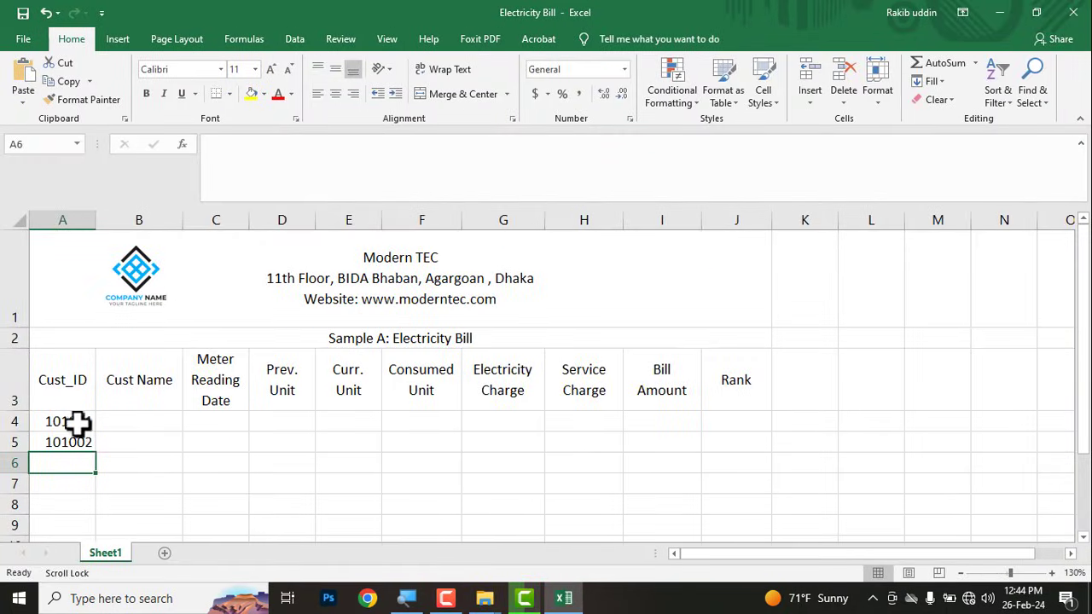
Step: Extend the Cust_ID series from 101001 and 101002 down to 101006 in A9
{"action": "mouse_move", "coordinate": [78, 421]}
{"action": "left_mouse_down"}
{"action": "mouse_move", "coordinate": [68, 451]}
{"action": "mouse_move", "coordinate": [96, 533]}
{"action": "left_mouse_up"}
{"action": "key", "text": "alt+Tab"}
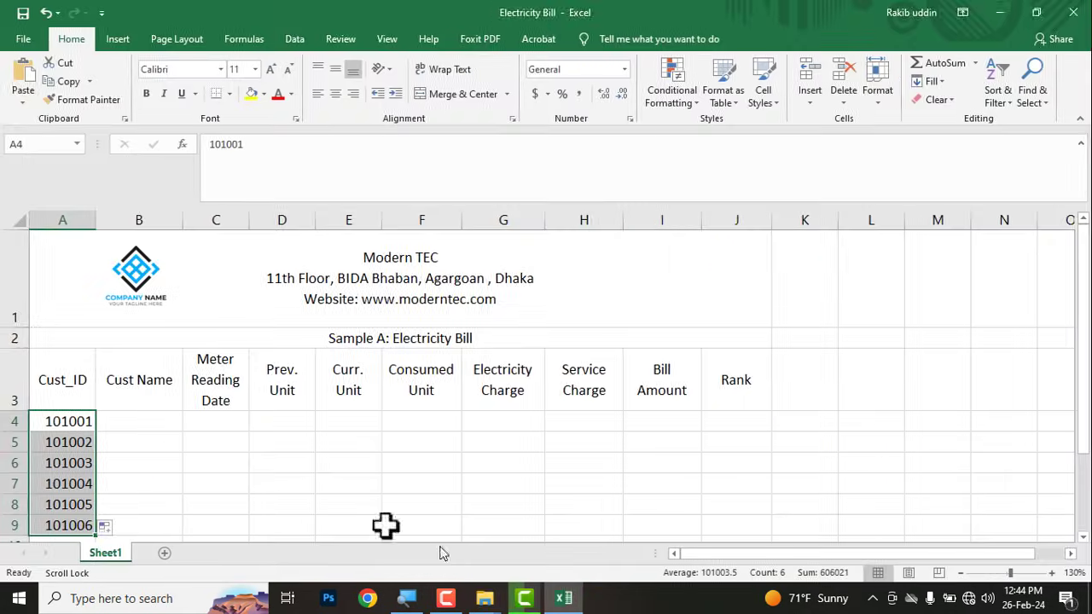
{"action": "scroll", "coordinate": [148, 432], "scroll_direction": "down", "scroll_amount": 1}
{"action": "scroll", "coordinate": [146, 354], "scroll_direction": "up", "scroll_amount": 1}
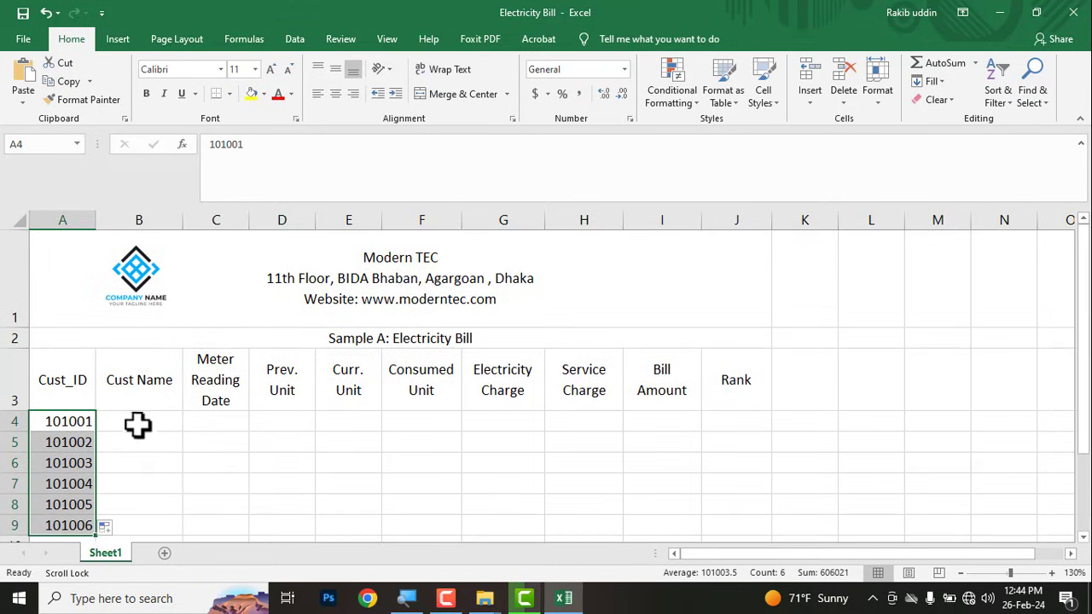
Step: Enter customer names A through F in B4:B9 and centre them
{"action": "left_click", "coordinate": [139, 420]}
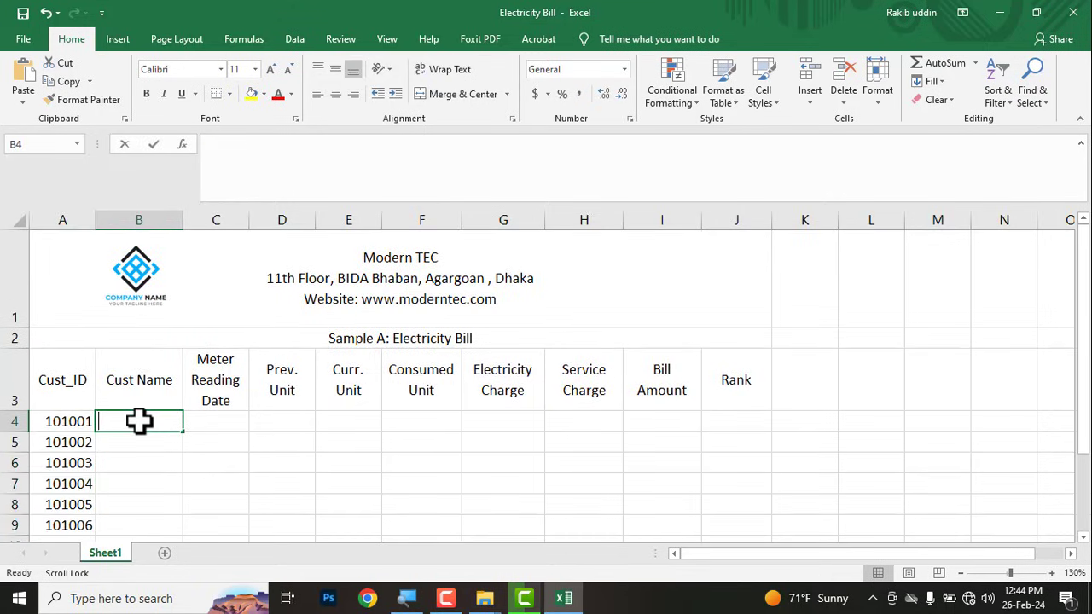
{"action": "type", "text": "A"}
{"action": "key", "text": "Return"}
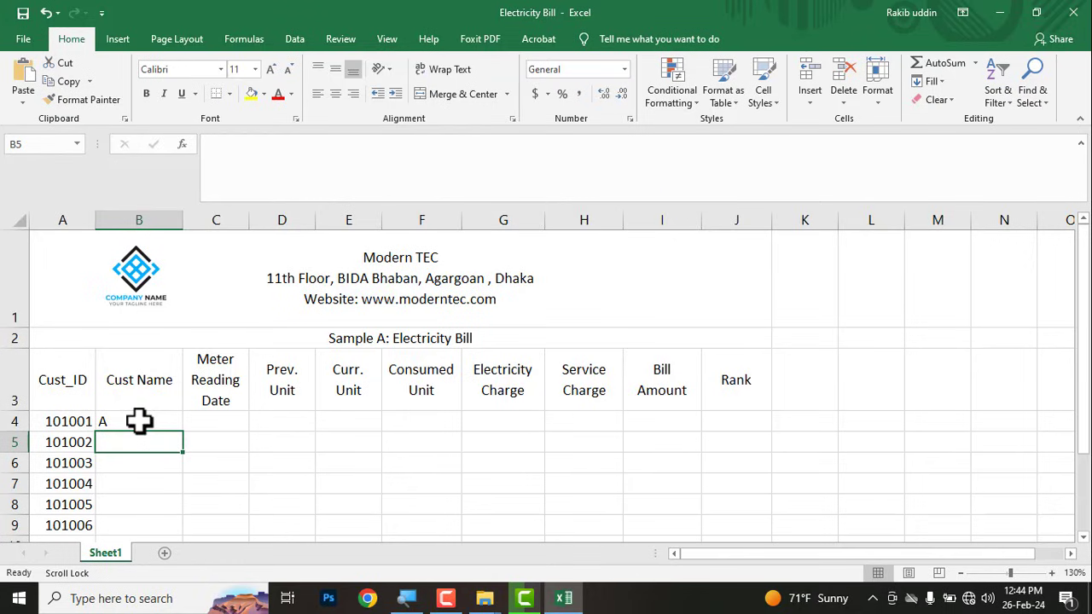
{"action": "type", "text": "B"}
{"action": "key", "text": "Return"}
{"action": "type", "text": "C"}
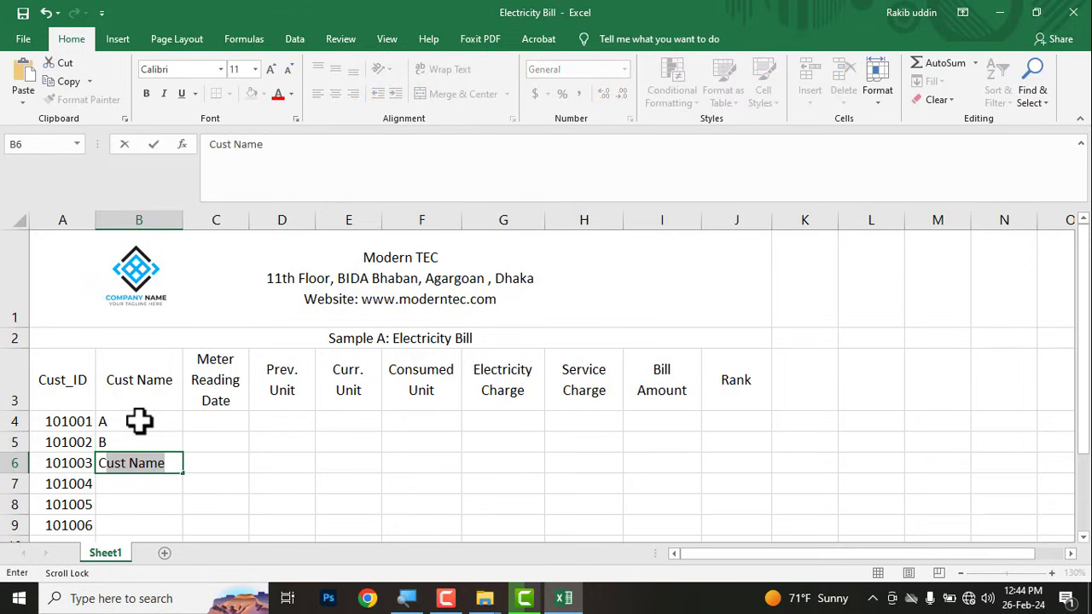
{"action": "key", "text": "BackSpace"}
{"action": "key", "text": "Return"}
{"action": "type", "text": "D"}
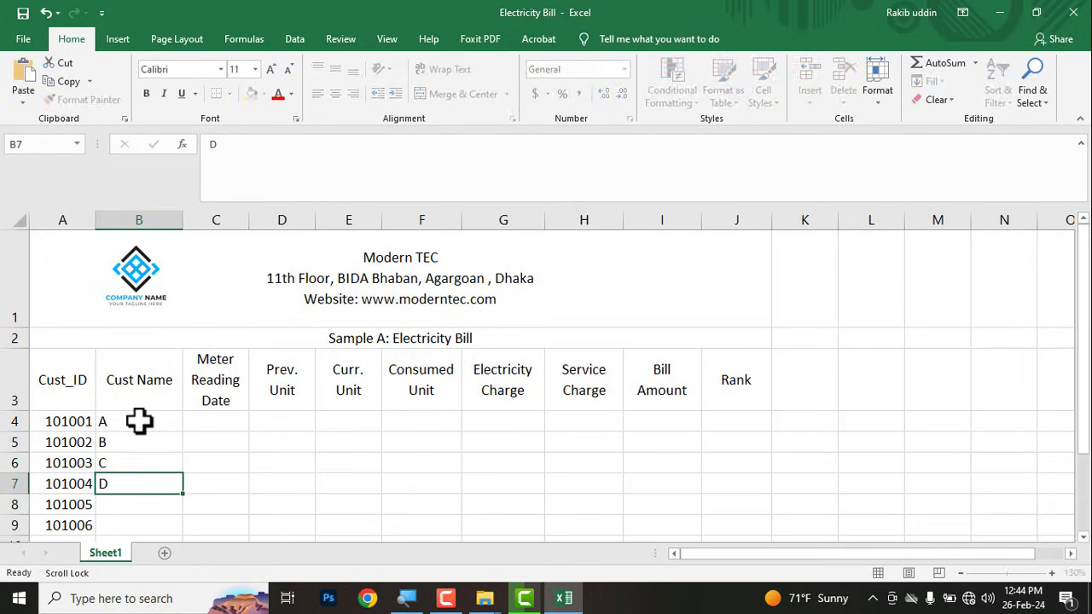
{"action": "key", "text": "Return"}
{"action": "type", "text": "E"}
{"action": "key", "text": "Return"}
{"action": "type", "text": "F"}
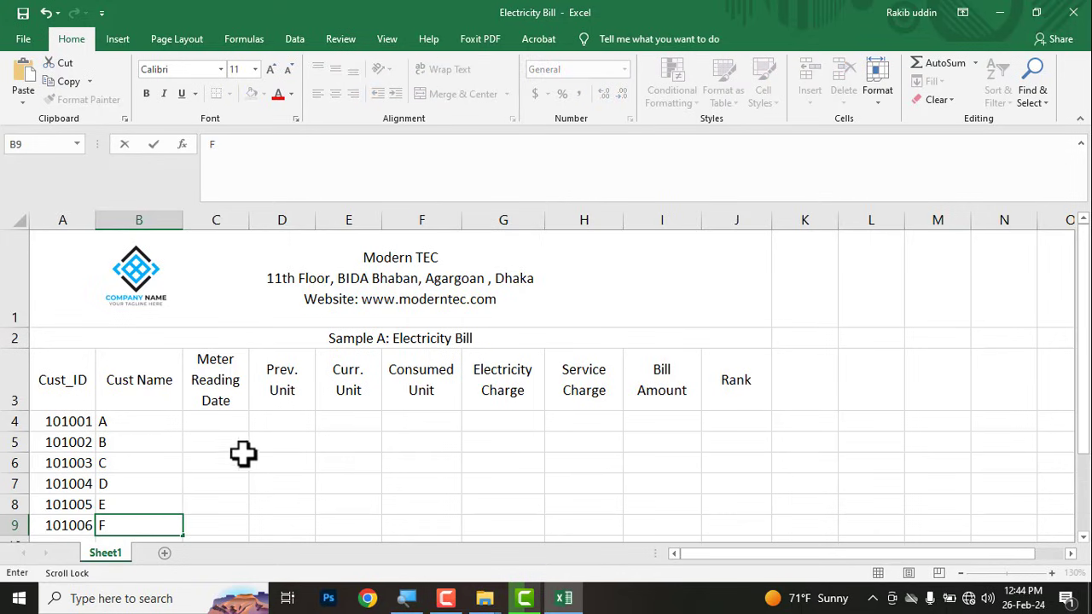
{"action": "left_click", "coordinate": [281, 442]}
{"action": "left_click_drag", "start_coordinate": [141, 421], "coordinate": [128, 525]}
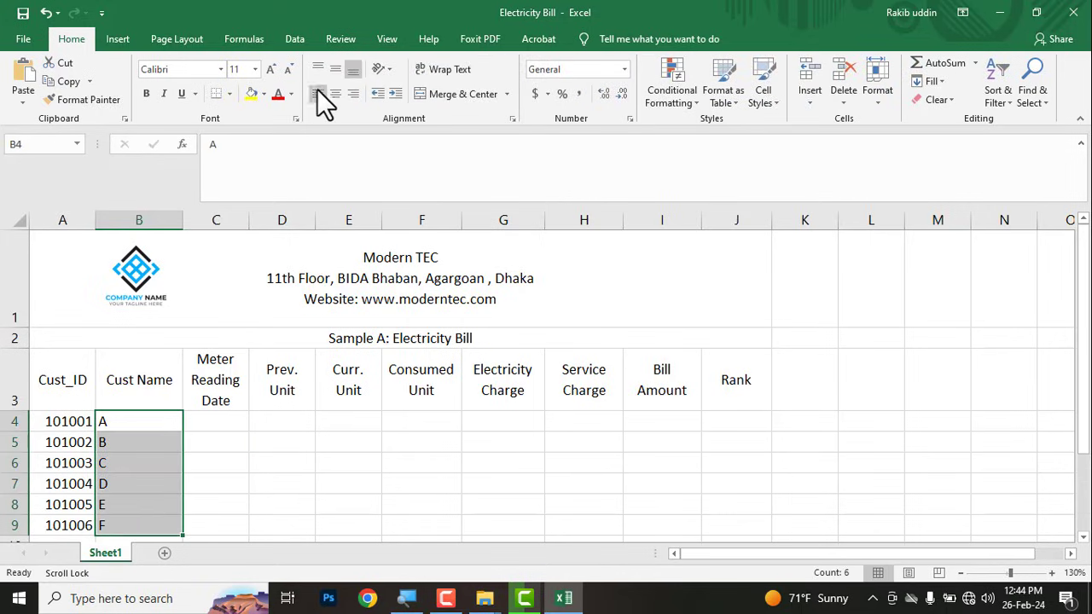
Step: Widen the Meter Reading Date column and enter 26-02-2024 in C4
{"action": "left_click", "coordinate": [213, 422]}
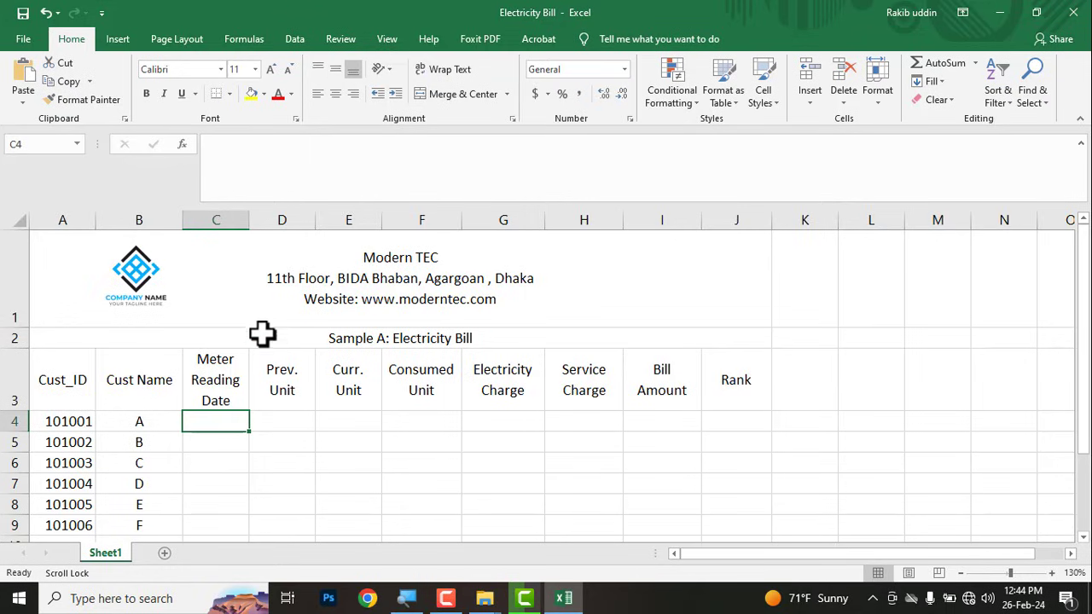
{"action": "left_click_drag", "start_coordinate": [254, 220], "coordinate": [266, 220]}
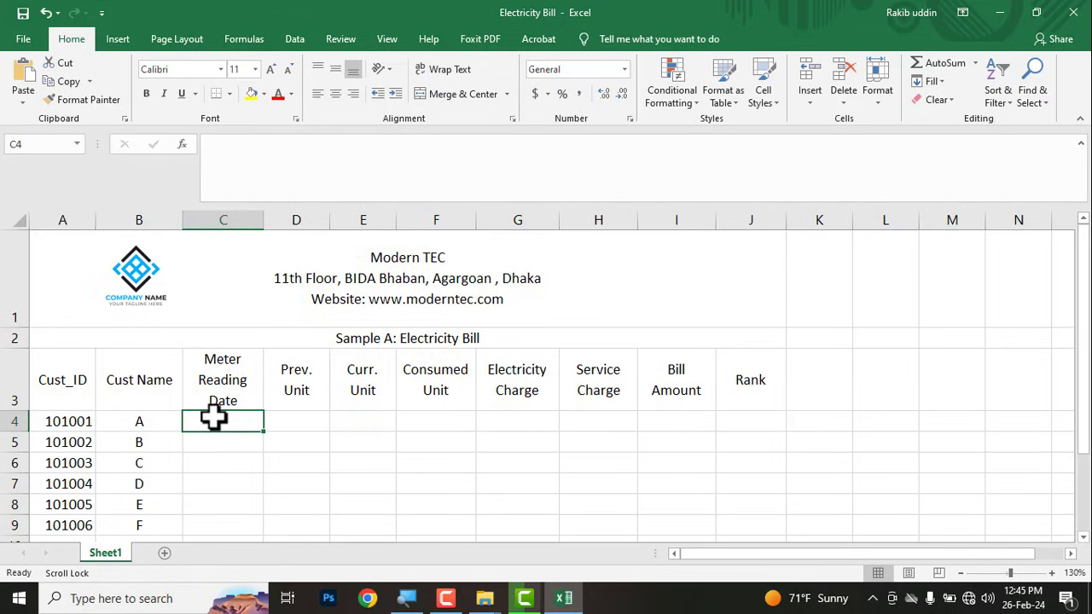
{"action": "type", "text": "26-02-2024"}
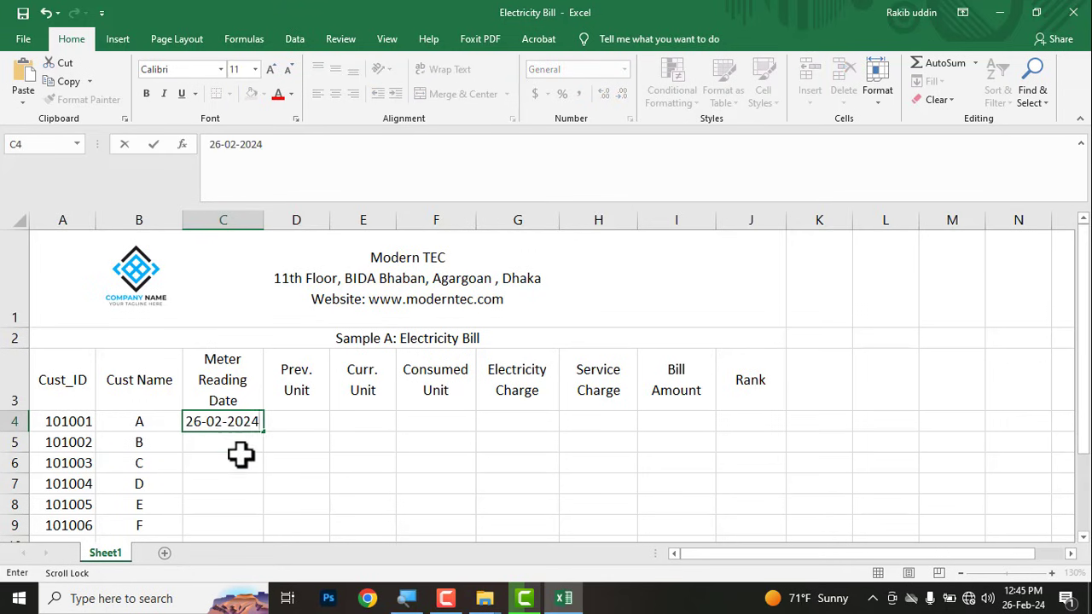
{"action": "left_click", "coordinate": [239, 461]}
{"action": "key", "text": "alt+Tab"}
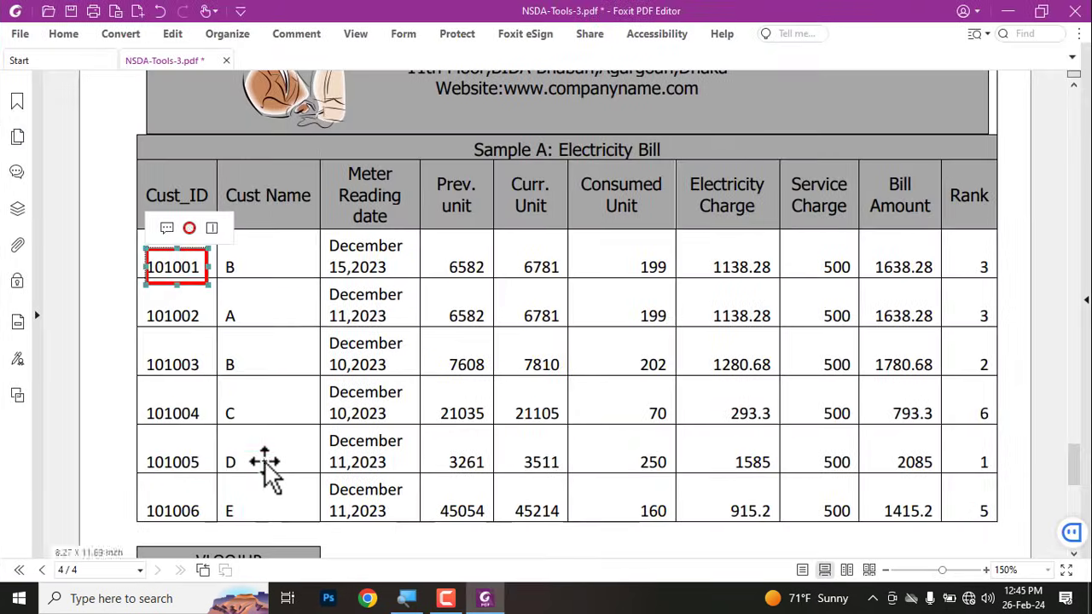
Step: Box the sample PDF's Meter Reading date column in red, then return to Excel
{"action": "left_click_drag", "start_coordinate": [353, 271], "coordinate": [415, 527]}
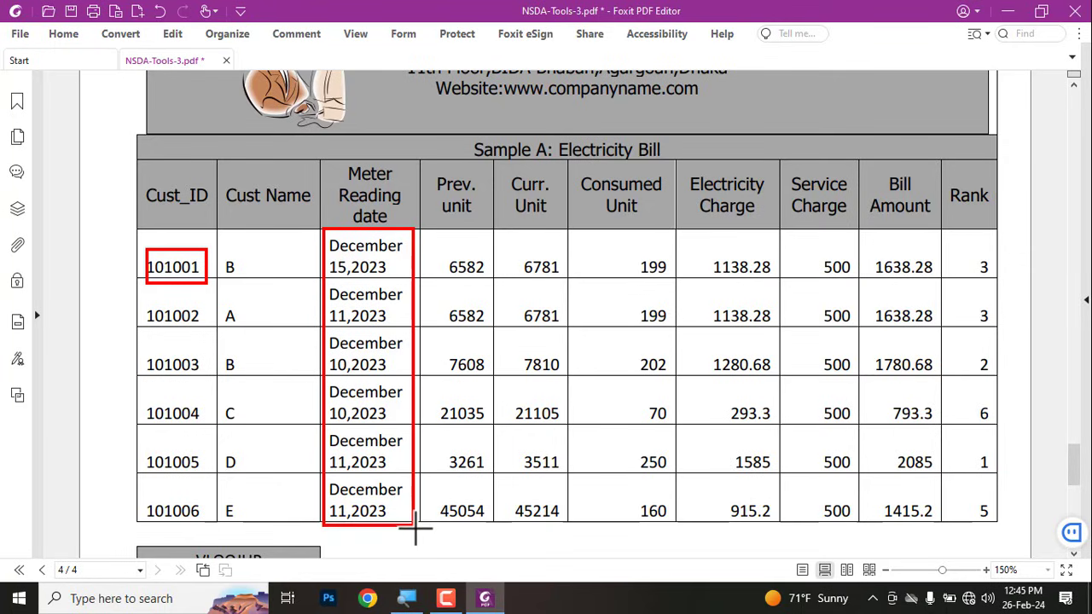
{"action": "left_click", "coordinate": [325, 256]}
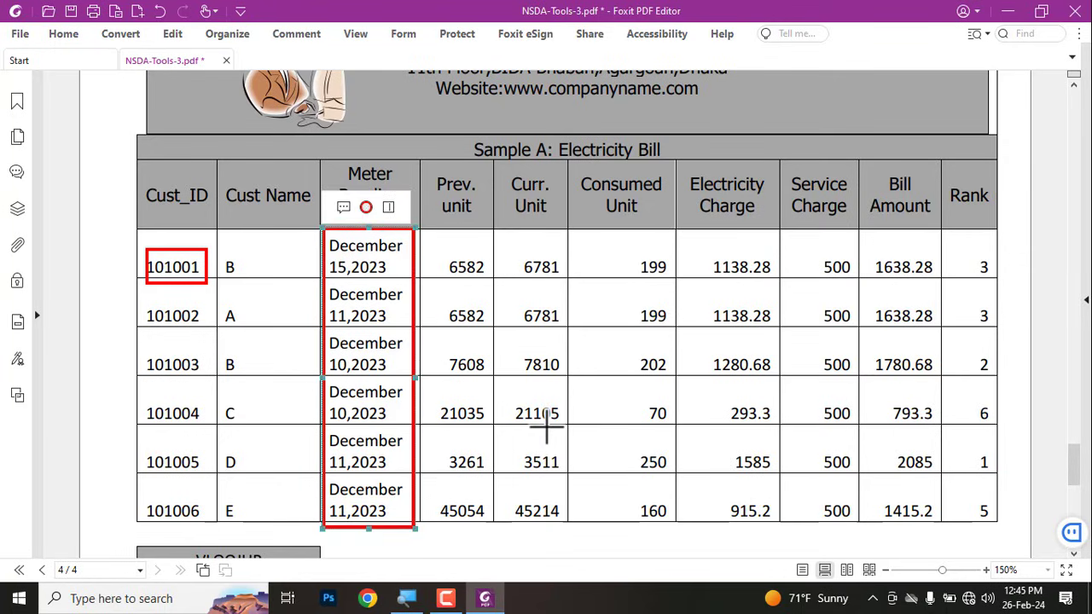
{"action": "key", "text": "ctrl+super+Left"}
Step: Replace the date in C4 with today's date 26-02-24 using Ctrl+;
{"action": "scroll", "coordinate": [444, 409], "scroll_direction": "down", "scroll_amount": 1}
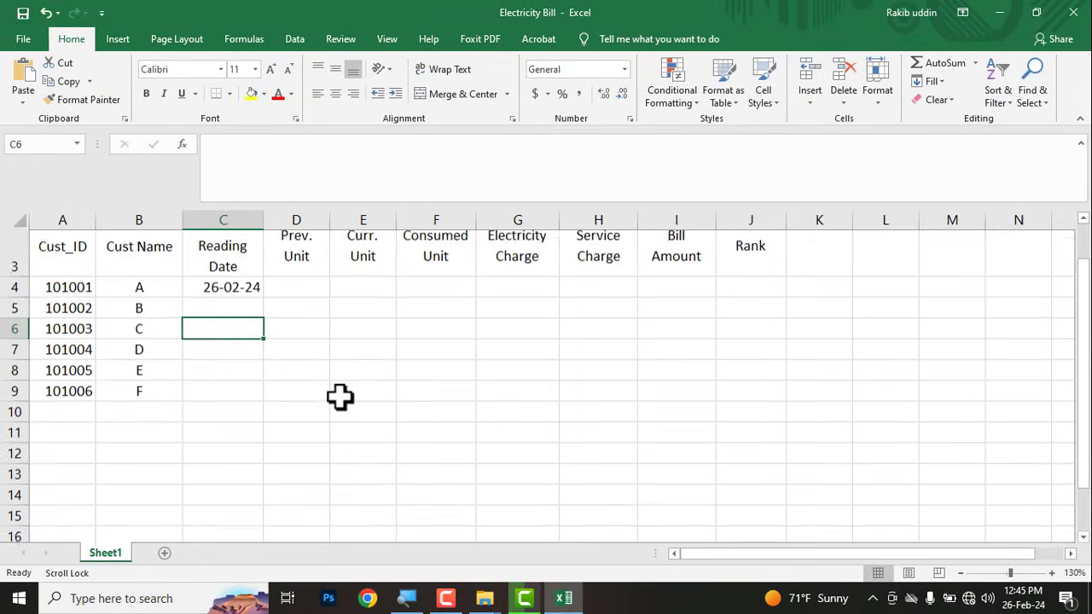
{"action": "scroll", "coordinate": [299, 393], "scroll_direction": "up", "scroll_amount": 1}
{"action": "left_click", "coordinate": [231, 422]}
{"action": "key", "text": "Delete"}
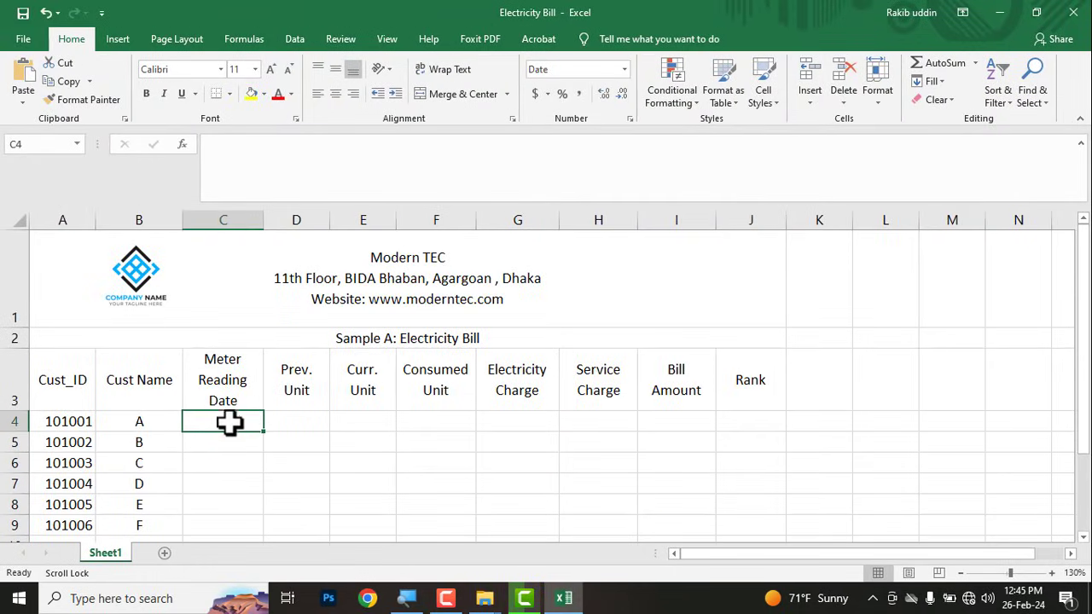
{"action": "key", "text": "Return"}
{"action": "left_click", "coordinate": [228, 420]}
{"action": "key", "text": "ctrl"}
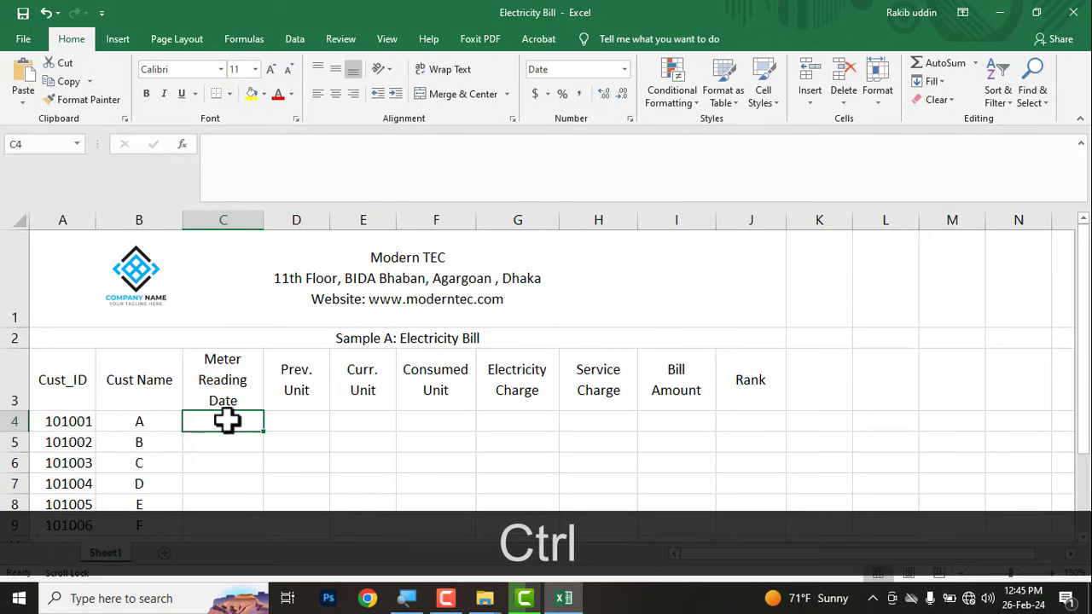
{"action": "key", "text": "ctrl+semicolon"}
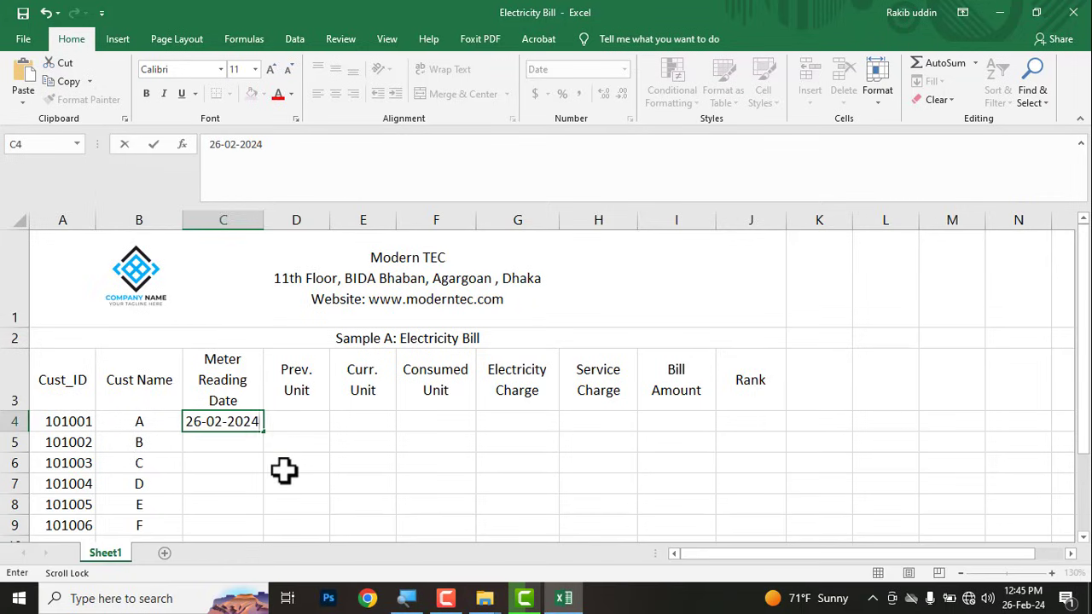
{"action": "left_click", "coordinate": [290, 465]}
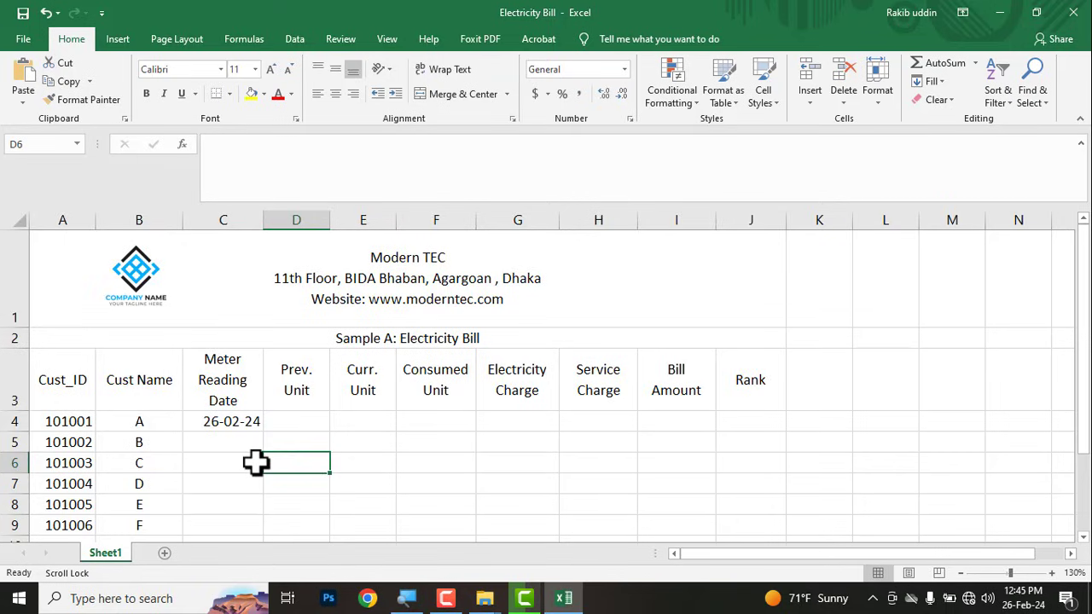
Step: Fill C4:C9 with daily dates running through 02-03-24
{"action": "scroll", "coordinate": [255, 462], "scroll_direction": "down", "scroll_amount": 1}
{"action": "scroll", "coordinate": [256, 462], "scroll_direction": "up", "scroll_amount": 1}
{"action": "left_click", "coordinate": [248, 427]}
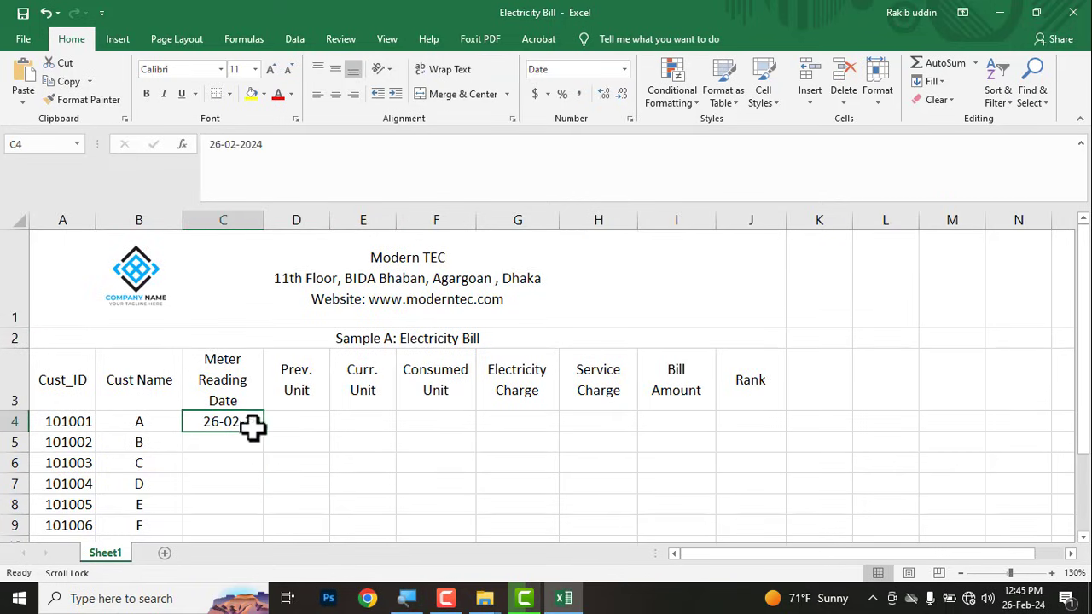
{"action": "left_click_drag", "start_coordinate": [264, 431], "coordinate": [260, 533]}
{"action": "scroll", "coordinate": [283, 487], "scroll_direction": "down", "scroll_amount": 1}
{"action": "scroll", "coordinate": [282, 487], "scroll_direction": "up", "scroll_amount": 1}
{"action": "scroll", "coordinate": [349, 478], "scroll_direction": "down", "scroll_amount": 1, "text": "ctrl"}
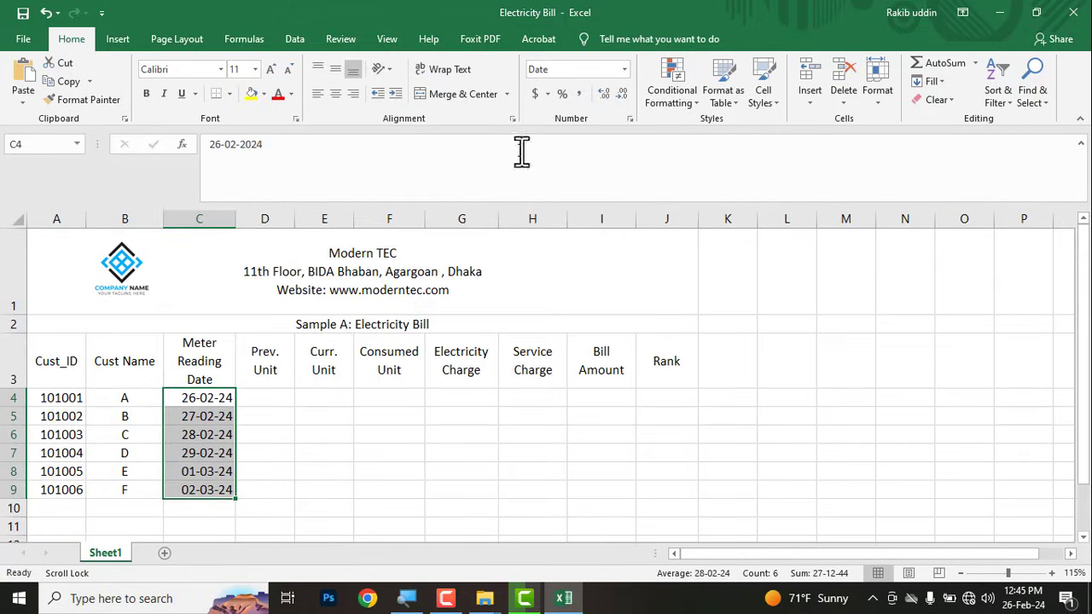
{"action": "left_click", "coordinate": [1082, 145]}
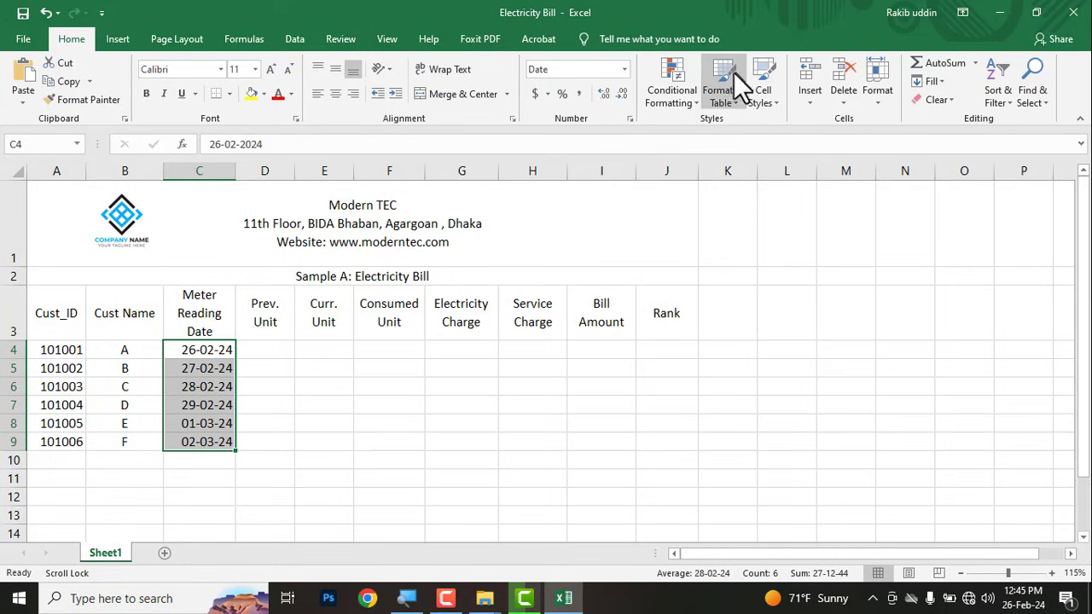
Step: Apply the long 'March 14, 2012' date format to C4:C9 and widen column C to fit
{"action": "left_click", "coordinate": [630, 119]}
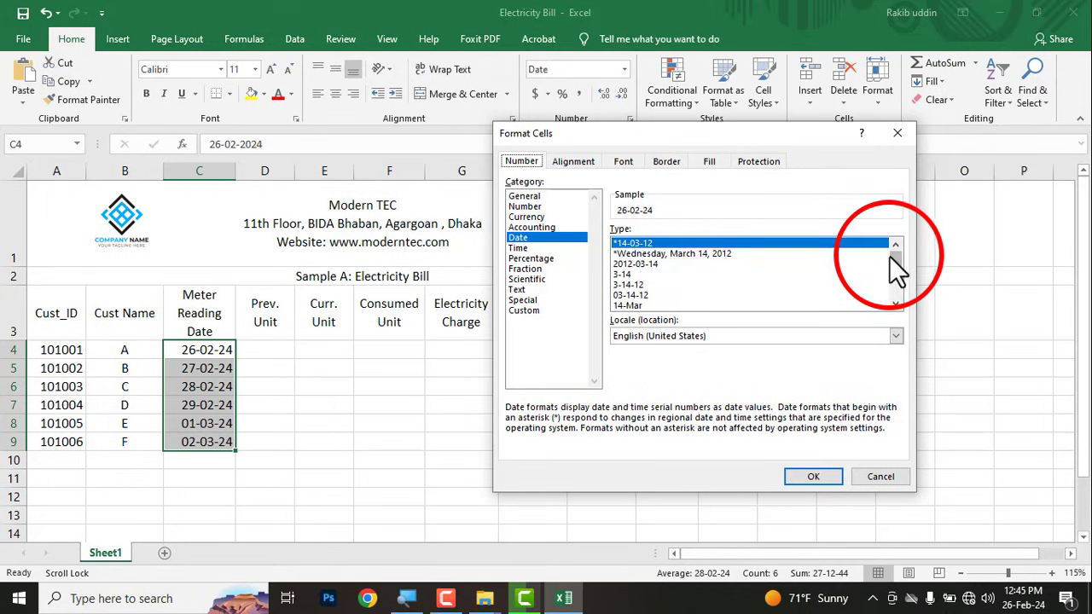
{"action": "scroll", "coordinate": [895, 269], "scroll_direction": "down", "scroll_amount": 2}
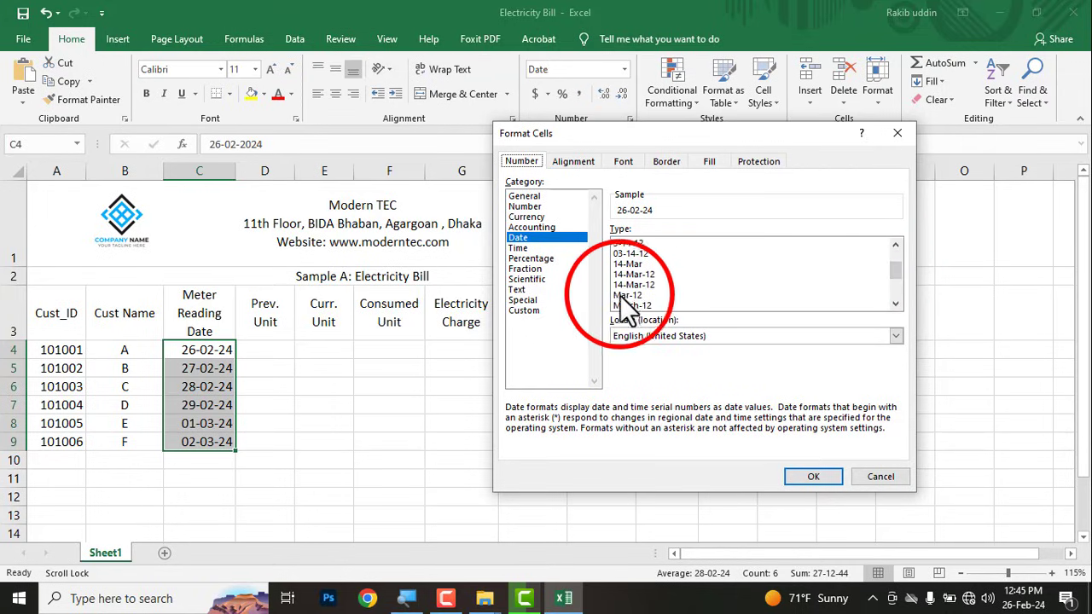
{"action": "scroll", "coordinate": [622, 292], "scroll_direction": "down", "scroll_amount": 2}
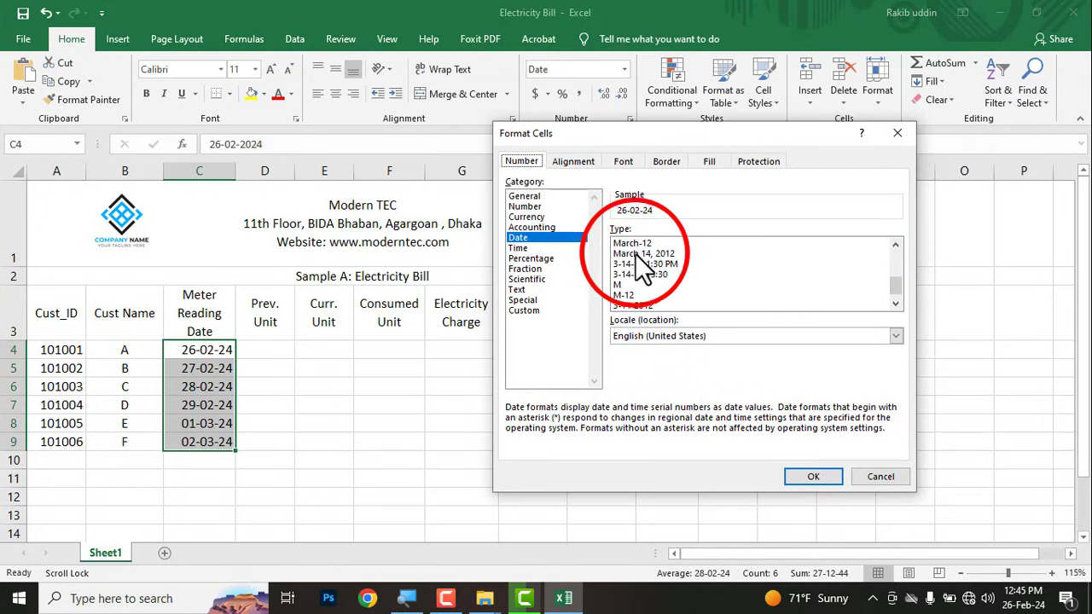
{"action": "left_click", "coordinate": [635, 253]}
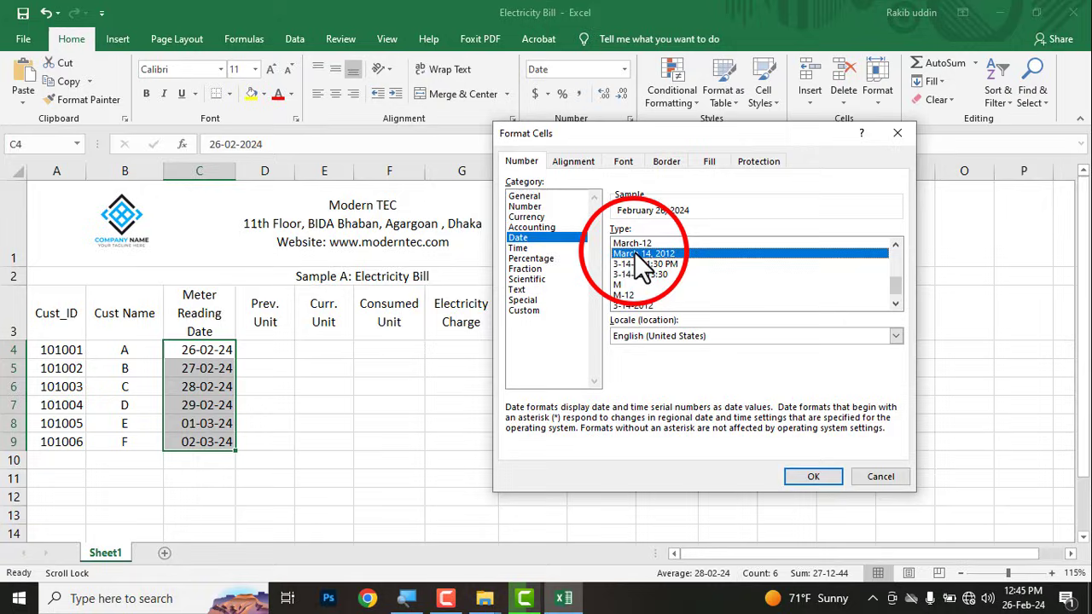
{"action": "left_click", "coordinate": [815, 476]}
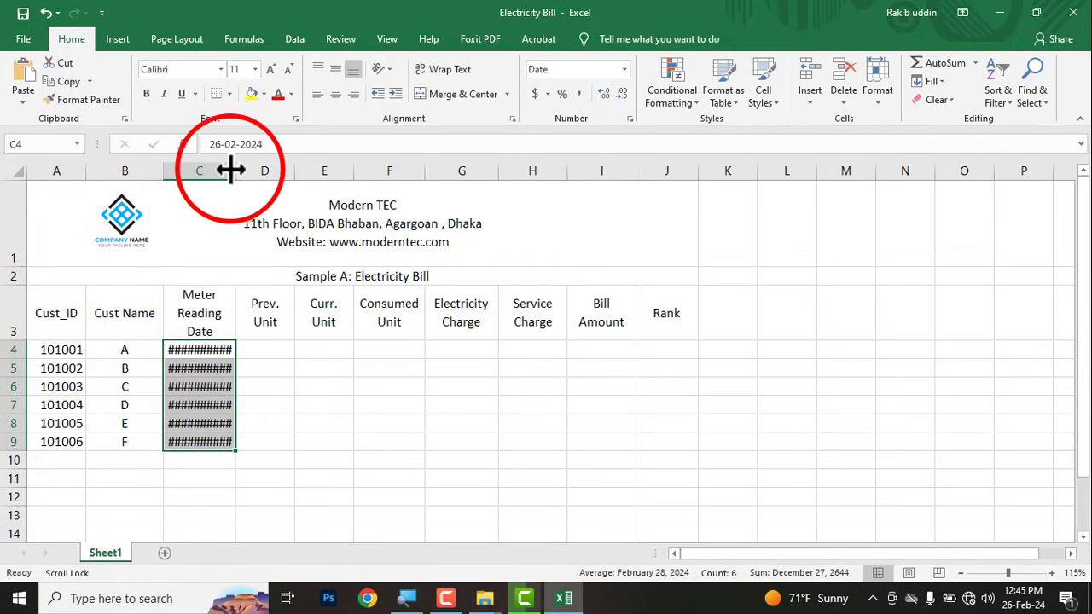
{"action": "left_click_drag", "start_coordinate": [231, 171], "coordinate": [252, 170]}
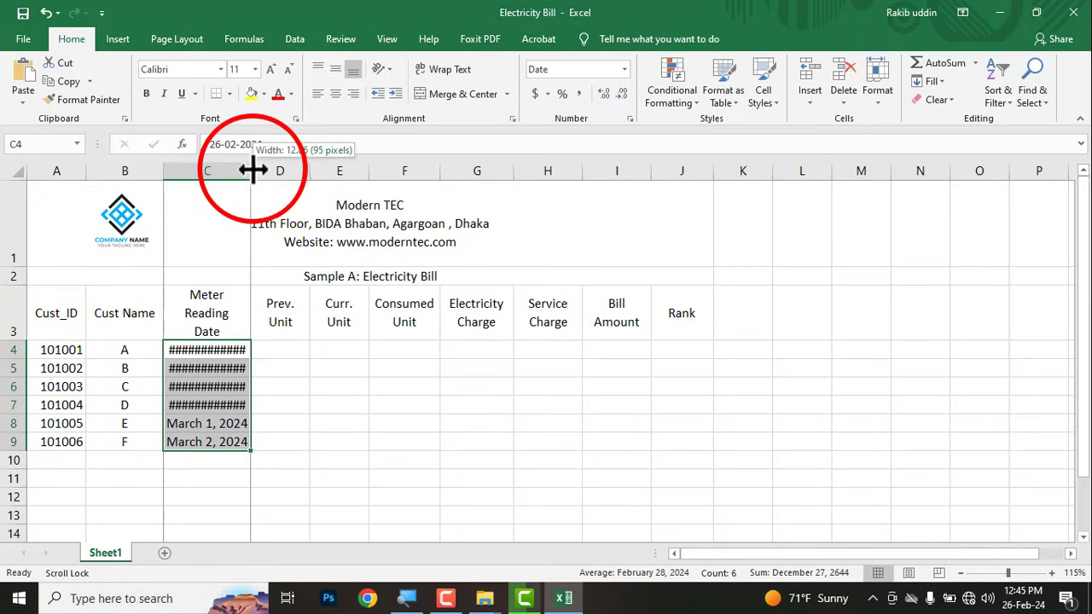
{"action": "left_click_drag", "start_coordinate": [253, 171], "coordinate": [285, 175]}
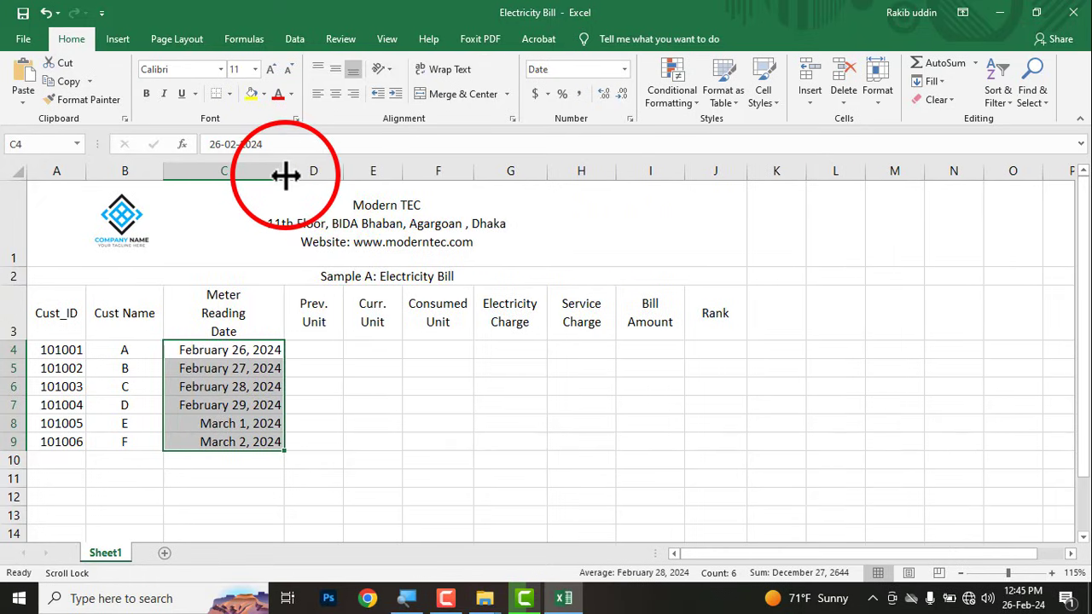
Step: Widen the Prev. Unit column D
{"action": "left_click", "coordinate": [300, 476]}
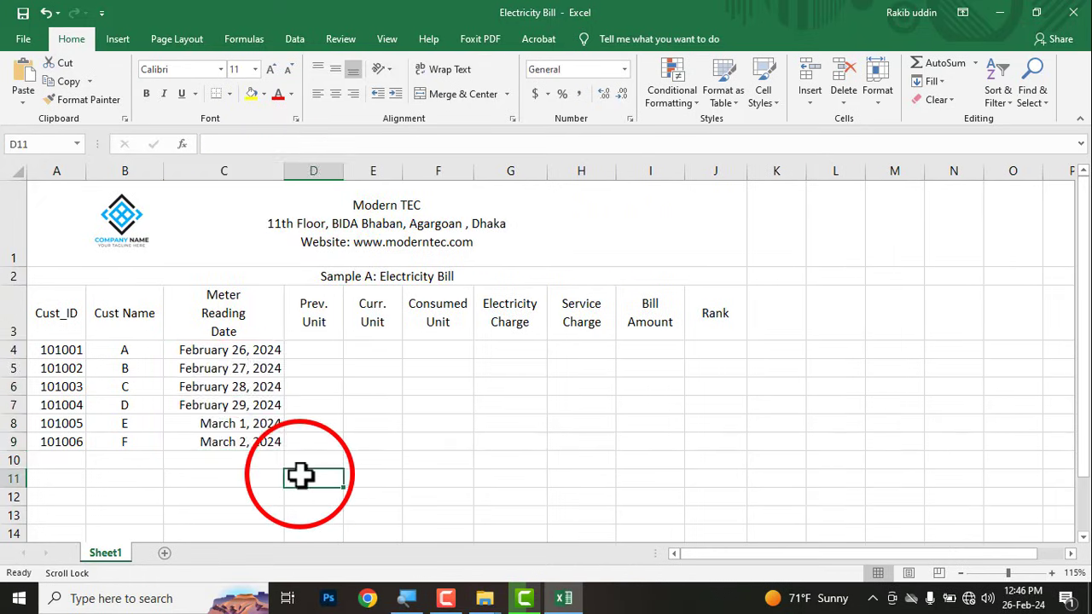
{"action": "left_click_drag", "start_coordinate": [222, 350], "coordinate": [218, 442]}
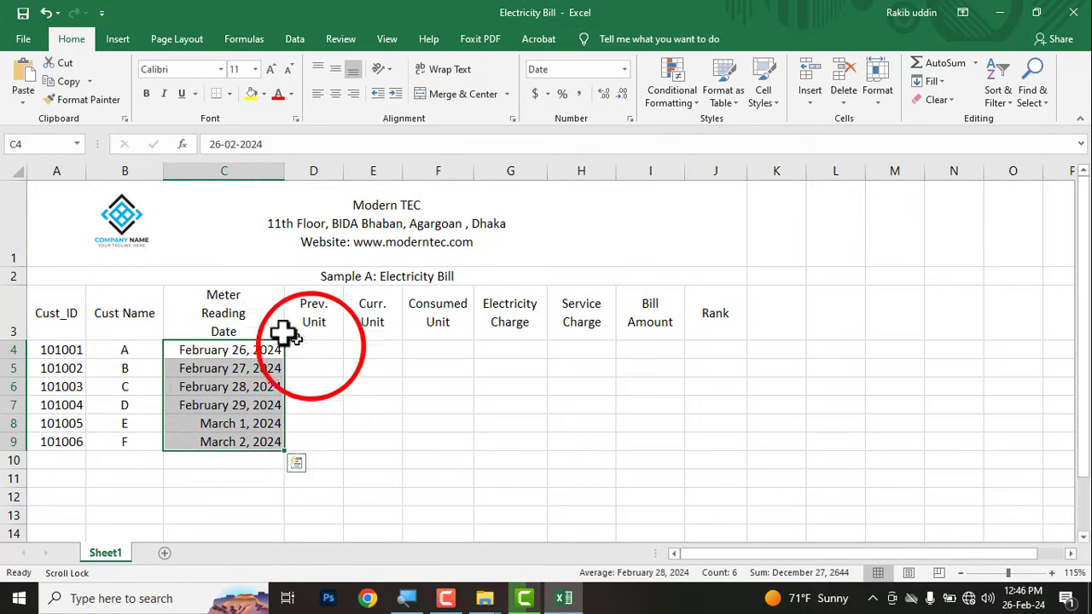
{"action": "left_click_drag", "start_coordinate": [343, 170], "coordinate": [440, 171]}
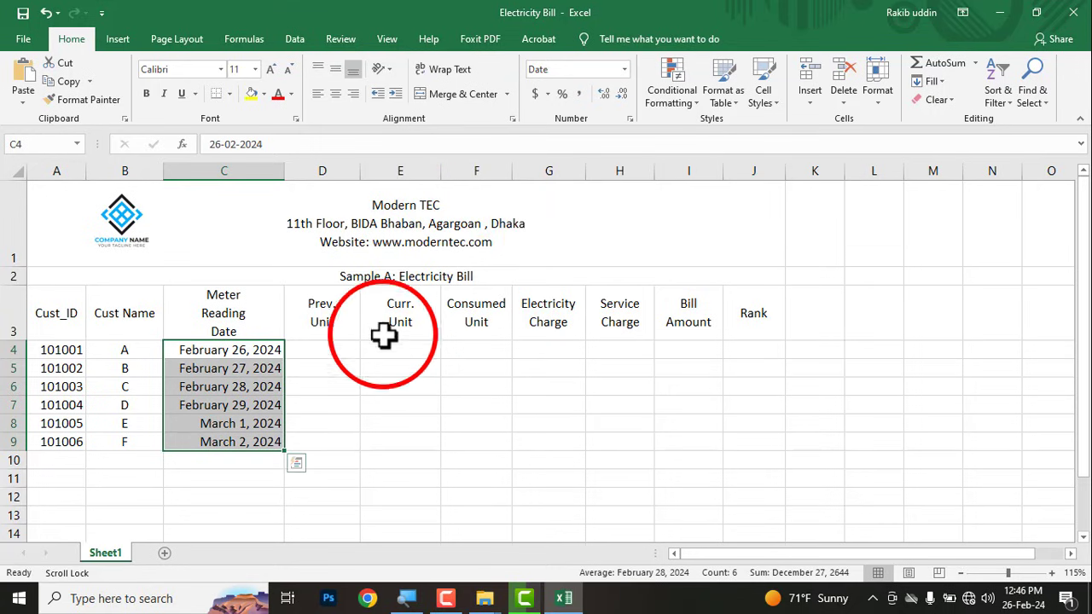
Step: Enter previous units 6582, 6582, 7608, 21035, 3261 and 45054 in D4:D9
{"action": "left_click", "coordinate": [322, 351]}
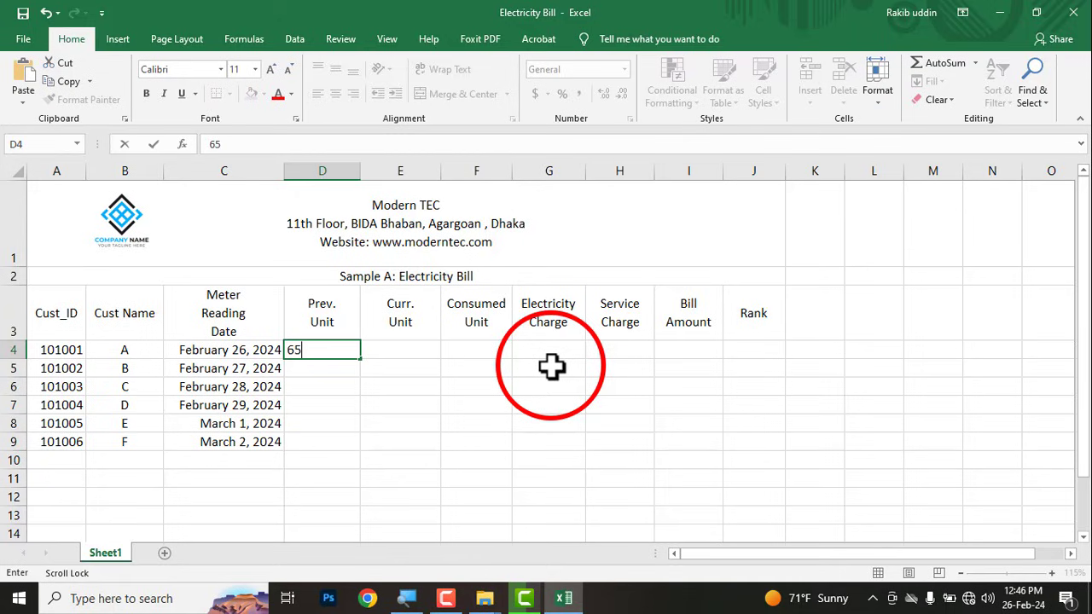
{"action": "key", "text": "Return"}
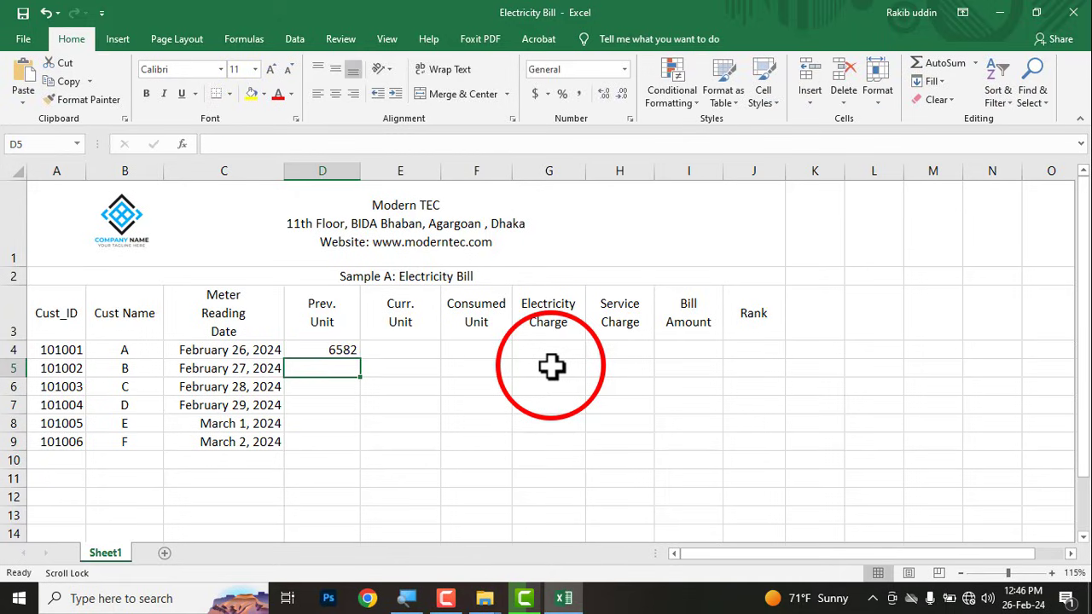
{"action": "type", "text": "582"}
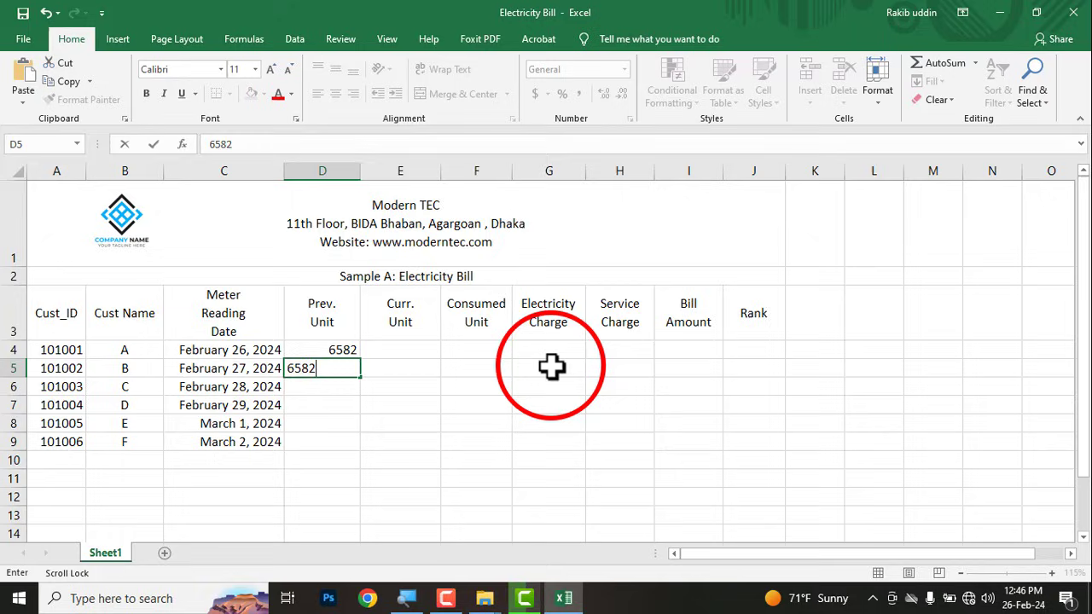
{"action": "key", "text": "Return"}
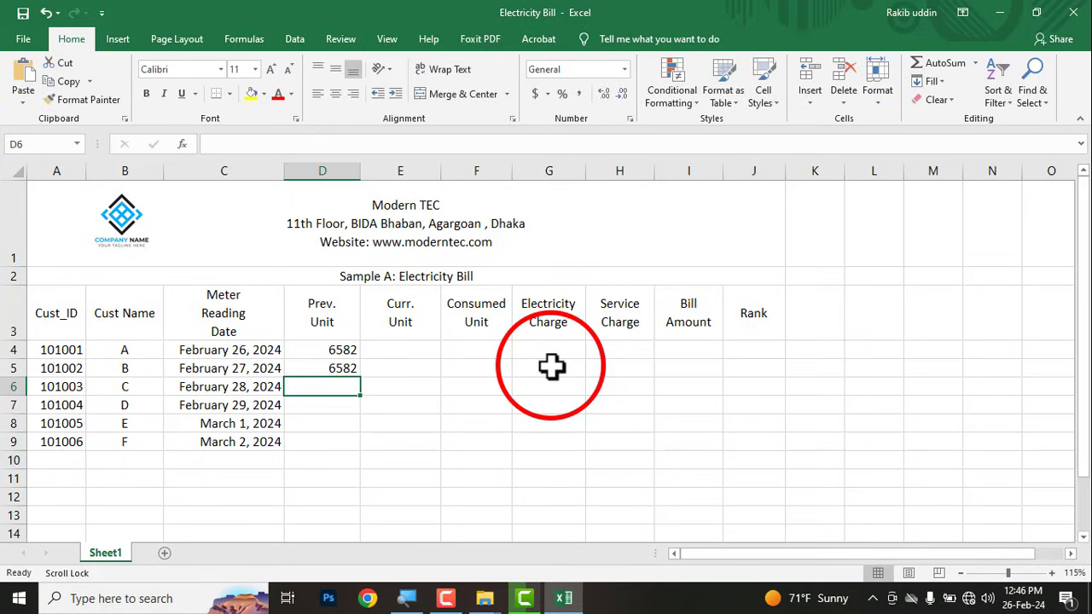
{"action": "type", "text": "7608"}
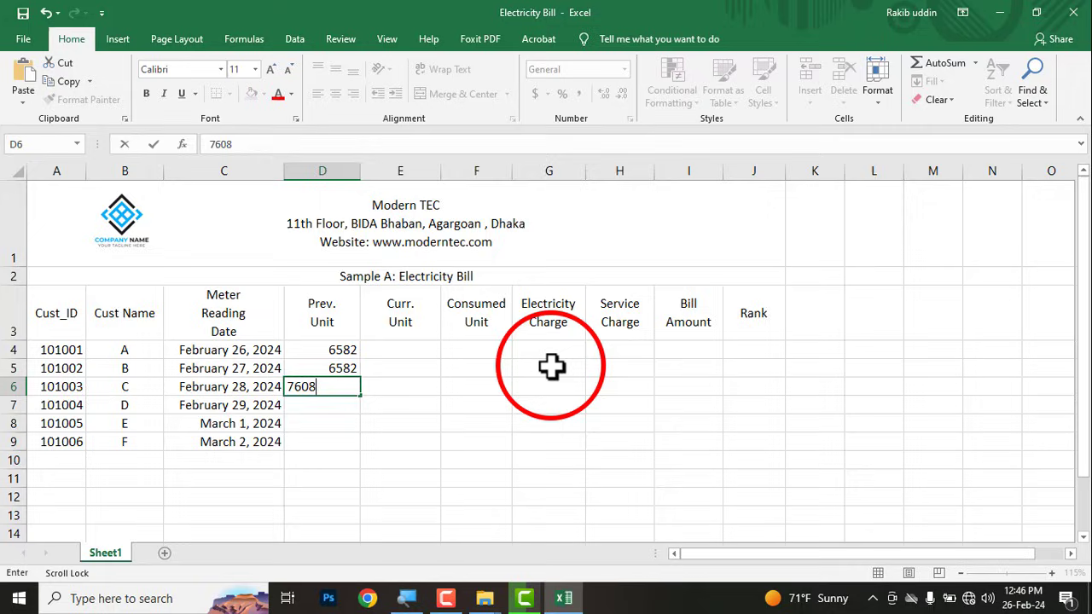
{"action": "key", "text": "Return"}
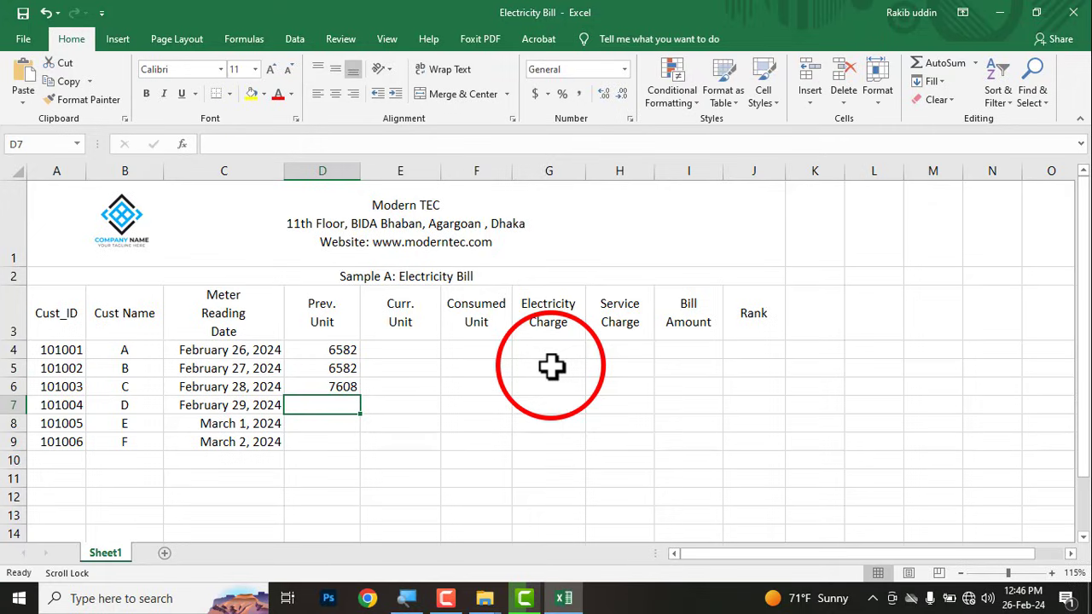
{"action": "type", "text": "2103"}
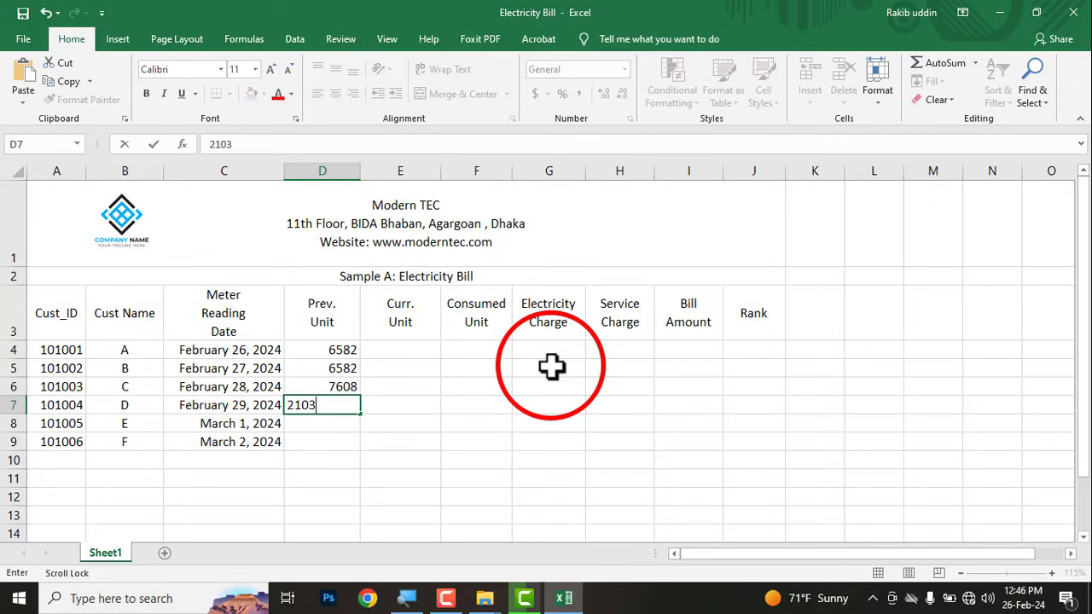
{"action": "type", "text": "5"}
{"action": "key", "text": "Return"}
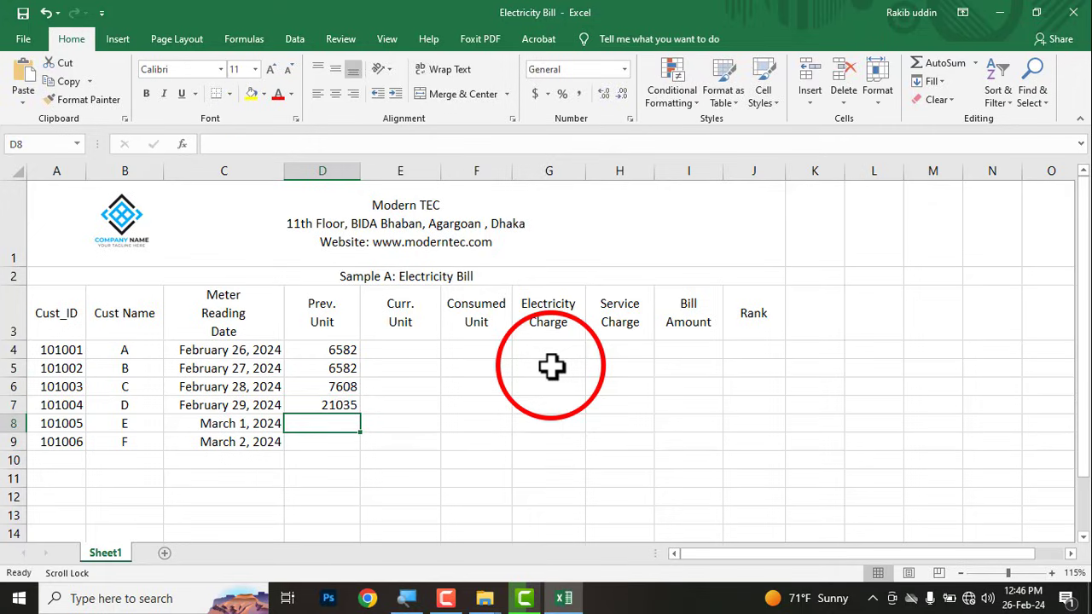
{"action": "type", "text": "3261"}
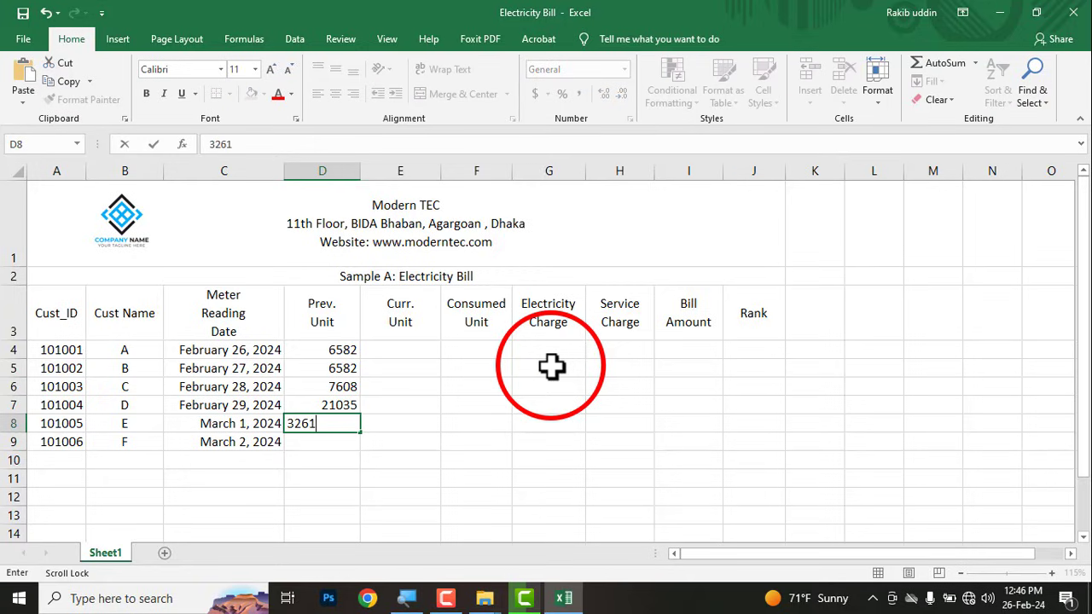
{"action": "key", "text": "Return"}
{"action": "type", "text": "45054"}
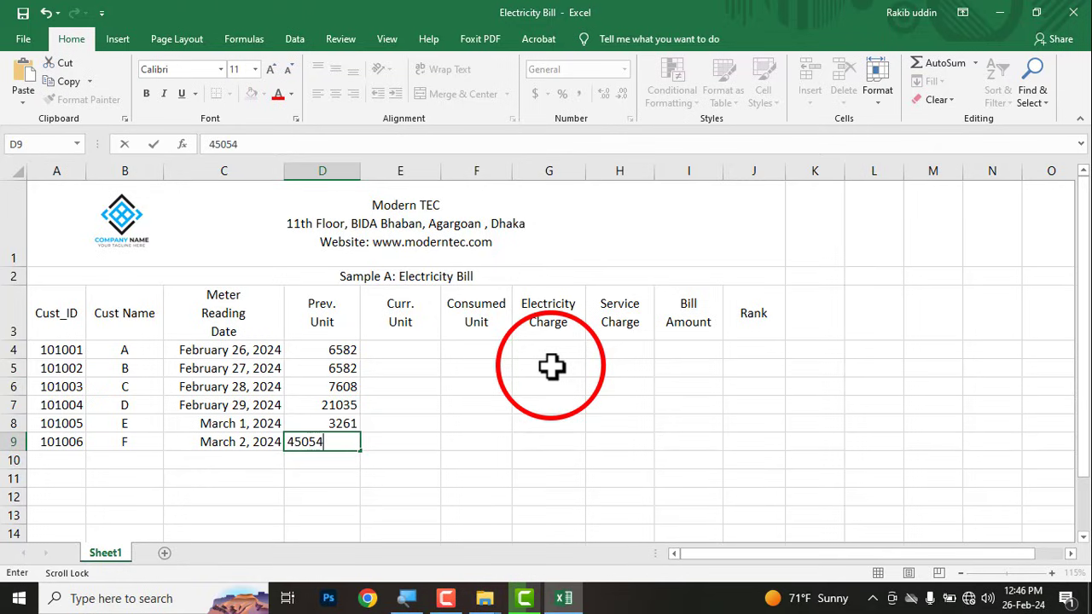
{"action": "left_click", "coordinate": [400, 350]}
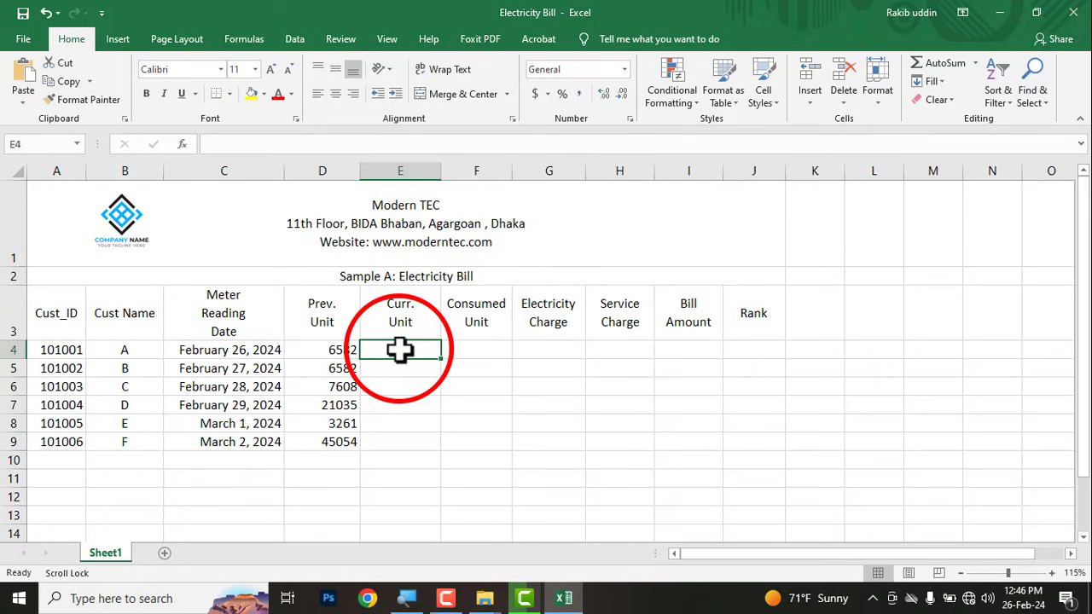
Step: Enter current units 6781, 6781, 7810, 21105, 3511 and 45054 in E4:E9
{"action": "type", "text": "67"}
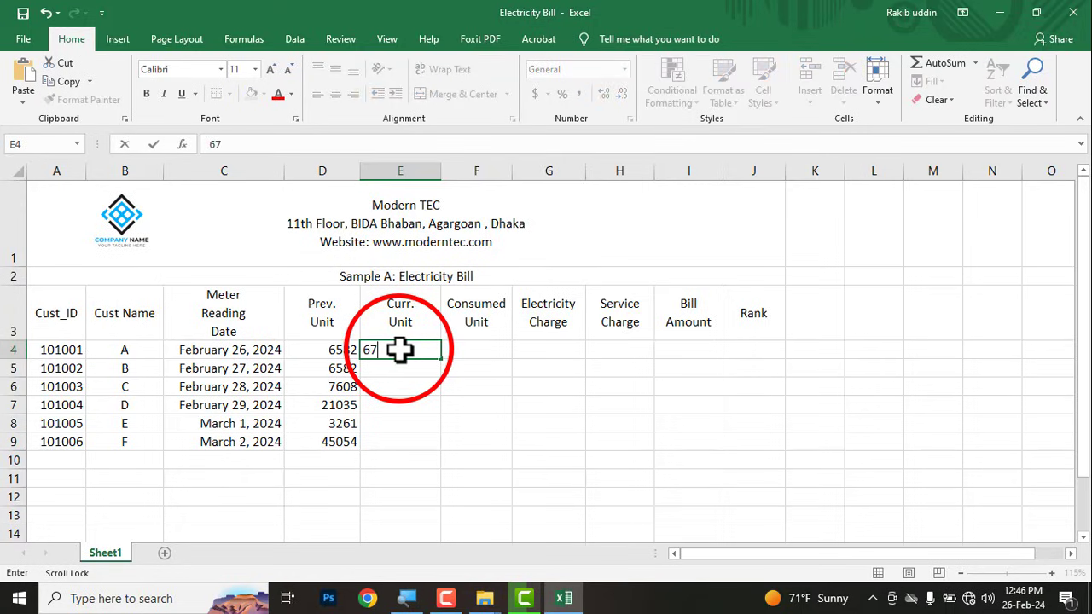
{"action": "type", "text": "81"}
{"action": "key", "text": "Return"}
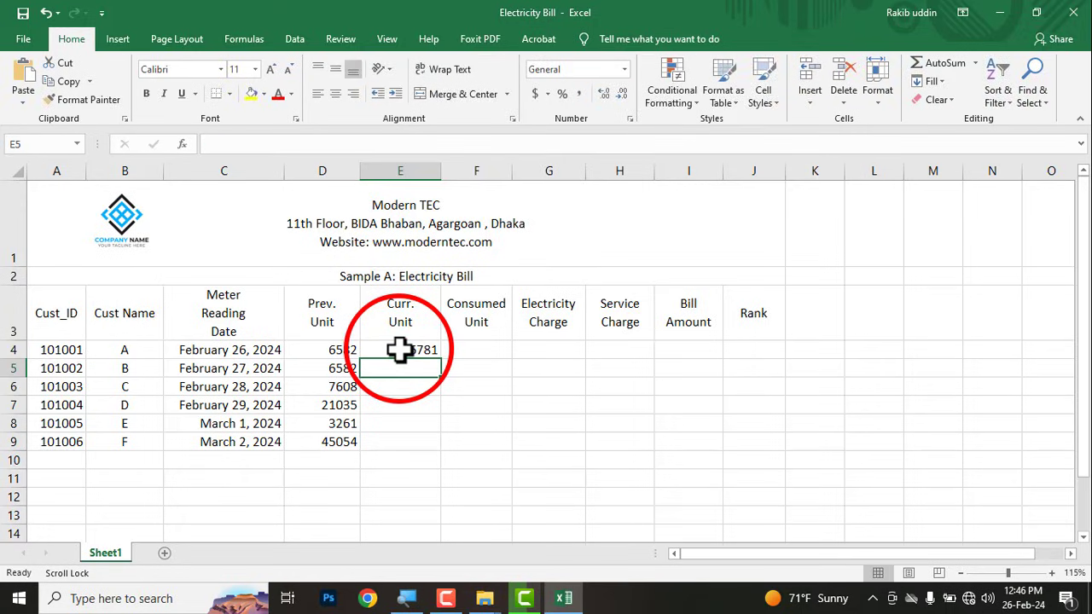
{"action": "type", "text": "6781"}
{"action": "key", "text": "Return"}
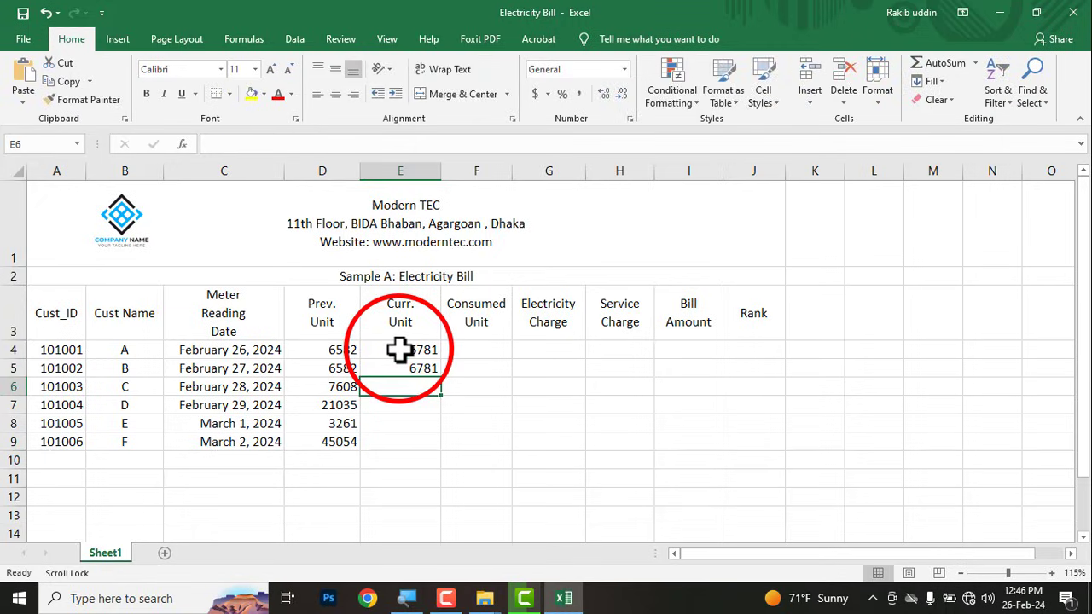
{"action": "type", "text": "810"}
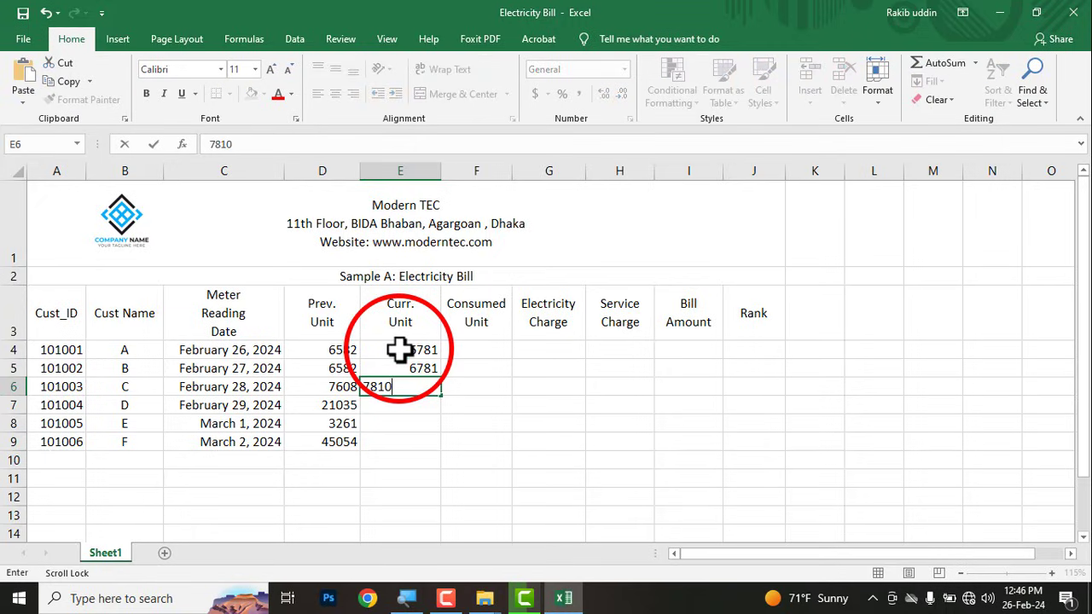
{"action": "key", "text": "Return"}
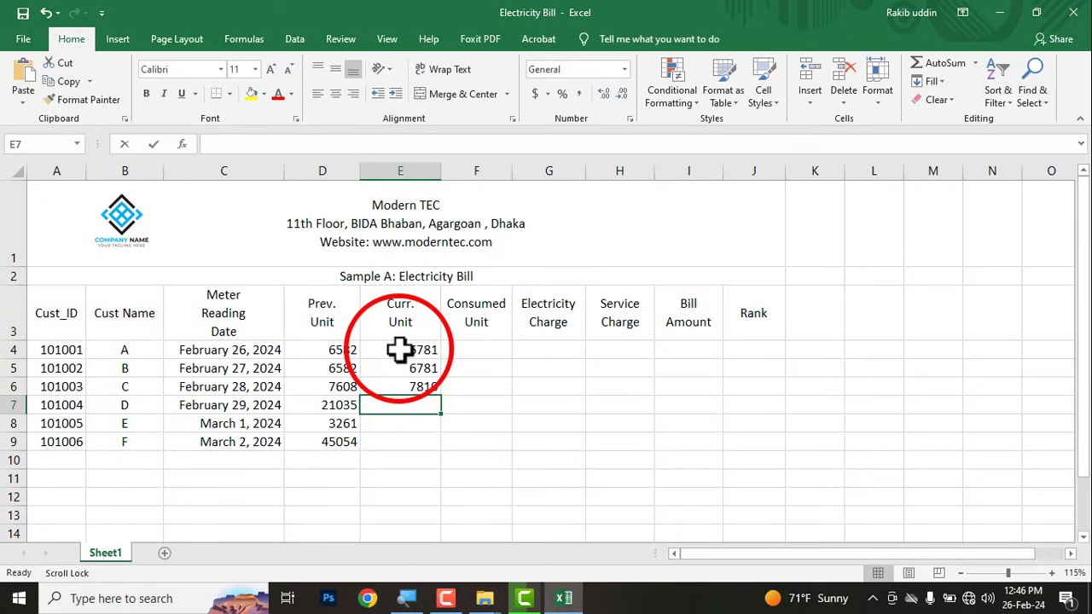
{"action": "type", "text": "21105"}
{"action": "key", "text": "Return"}
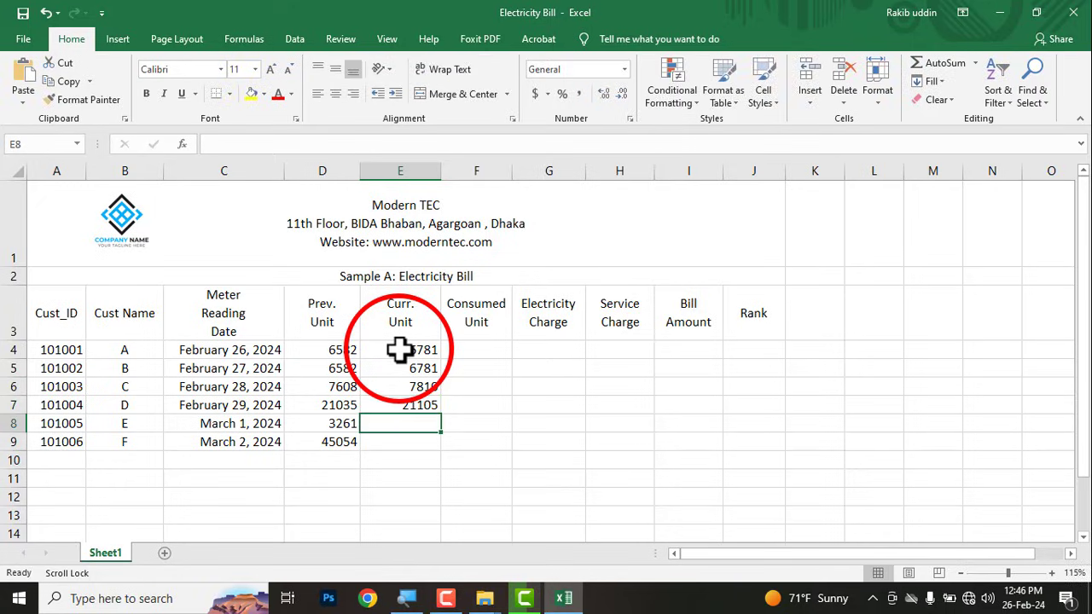
{"action": "type", "text": "3511"}
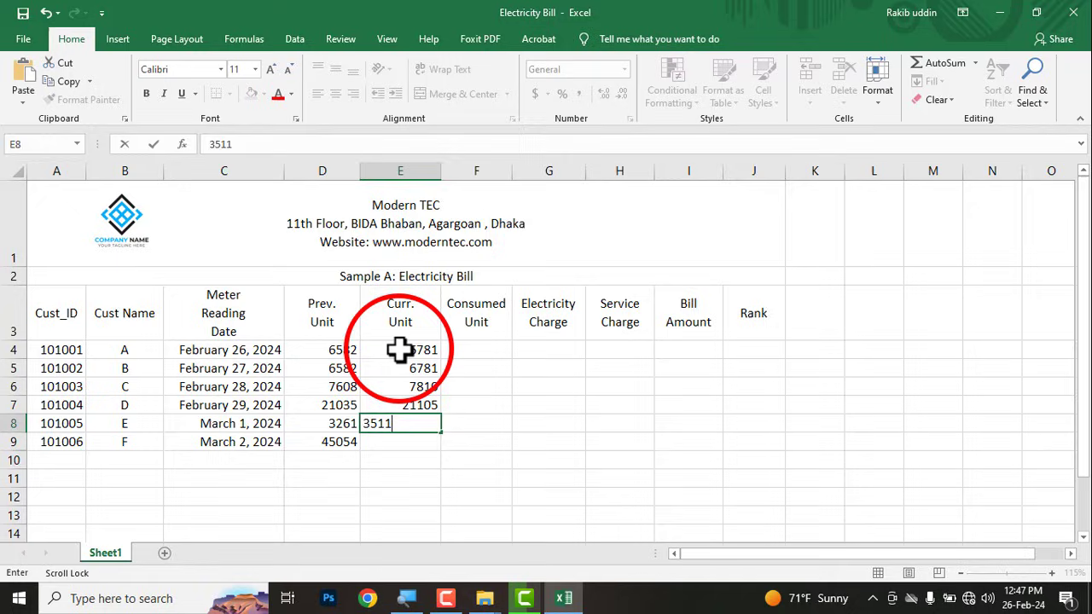
{"action": "key", "text": "Return"}
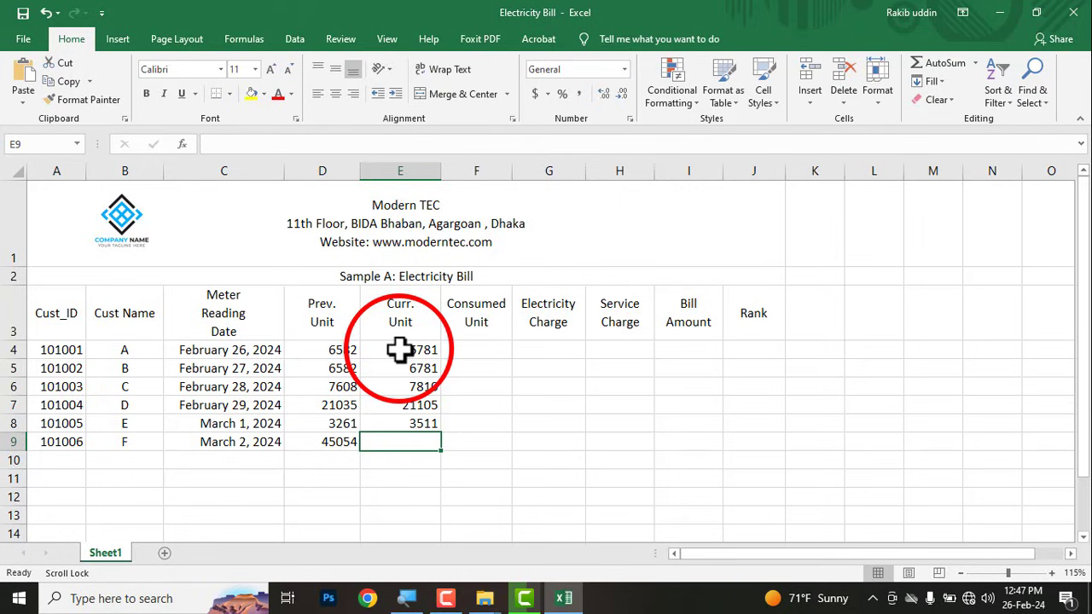
{"action": "type", "text": "45054"}
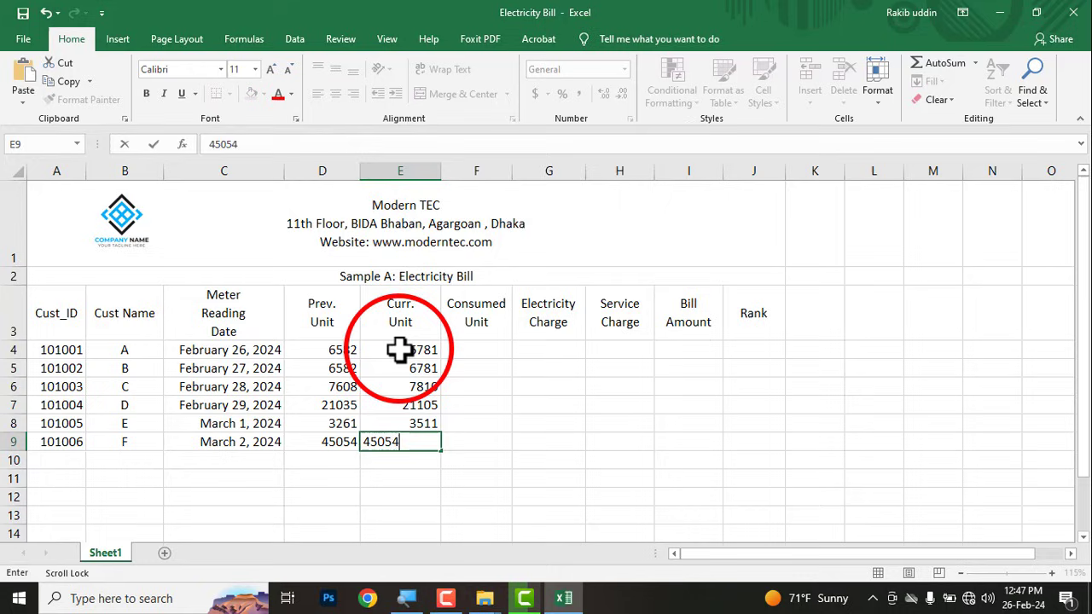
{"action": "key", "text": "Return"}
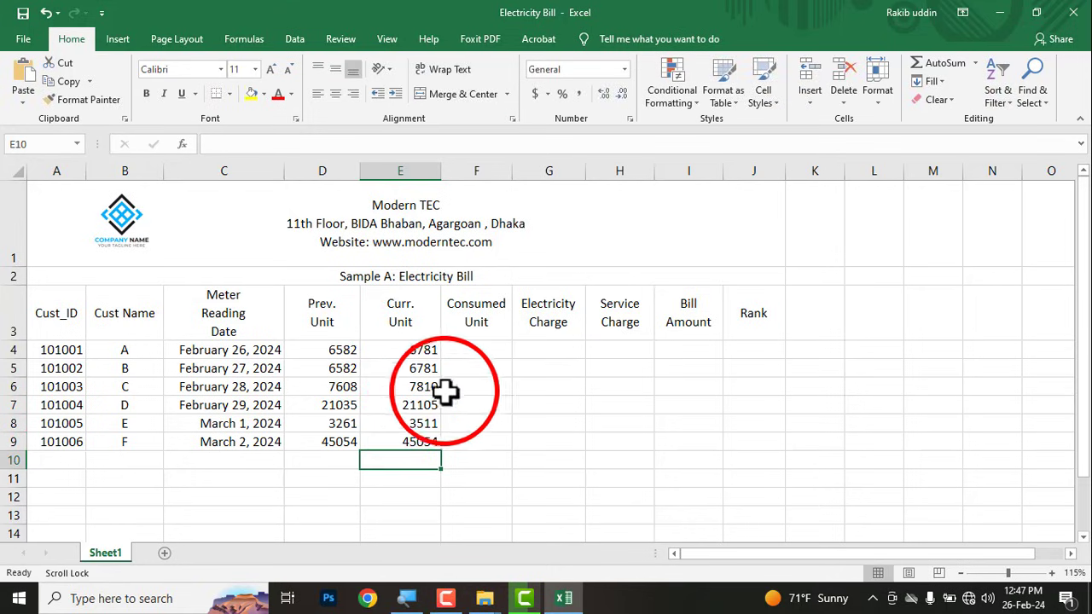
Step: Apply All Borders to the bill table A1:J9 and widen the Consumed Unit column F
{"action": "left_click_drag", "start_coordinate": [63, 207], "coordinate": [370, 441]}
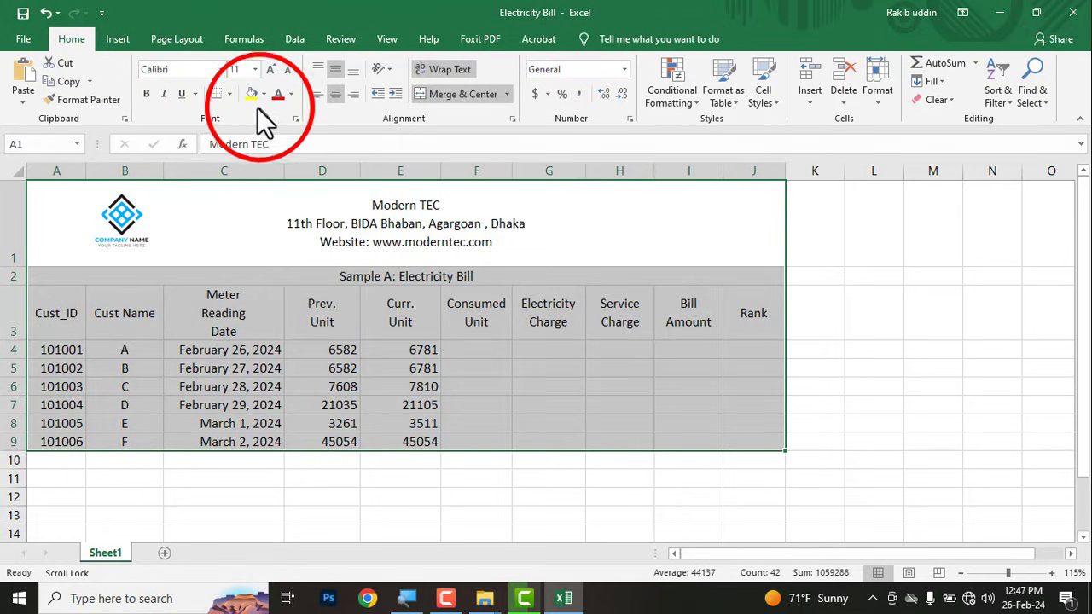
{"action": "left_click", "coordinate": [232, 93]}
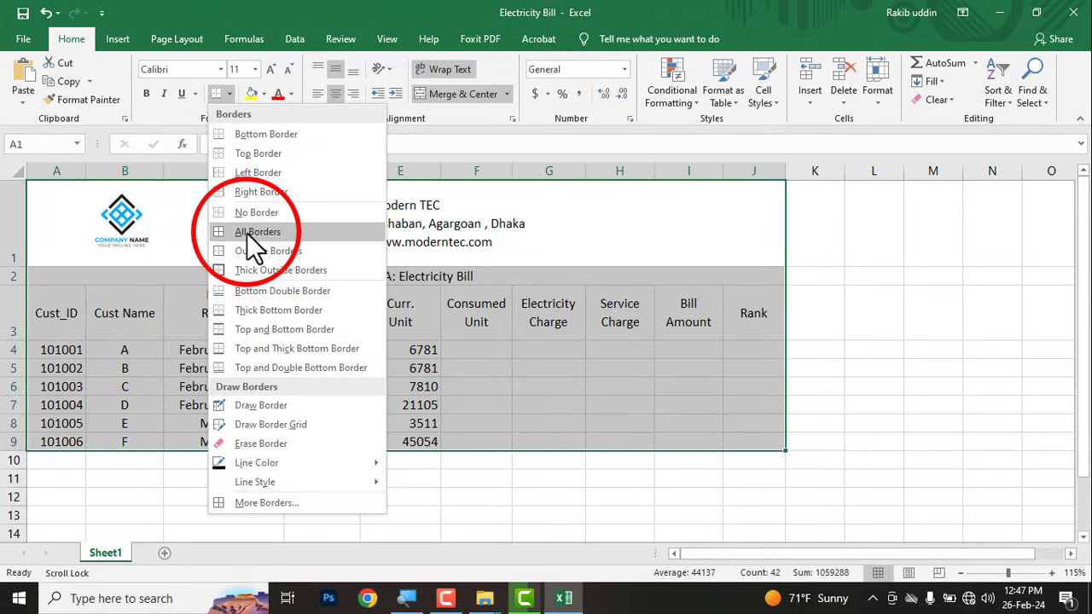
{"action": "left_click", "coordinate": [246, 232]}
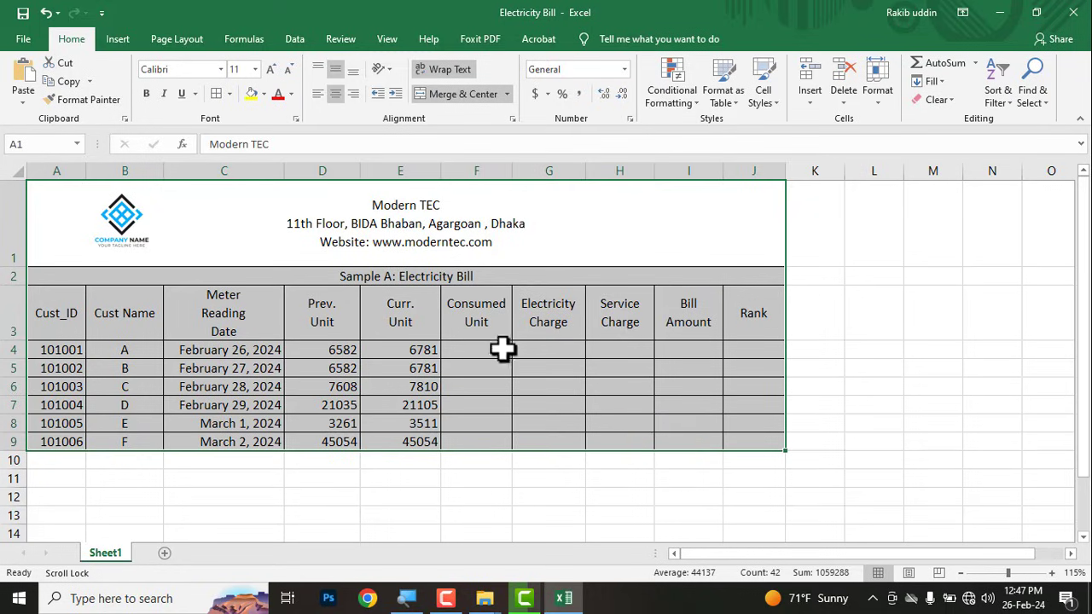
{"action": "left_click_drag", "start_coordinate": [512, 171], "coordinate": [524, 171]}
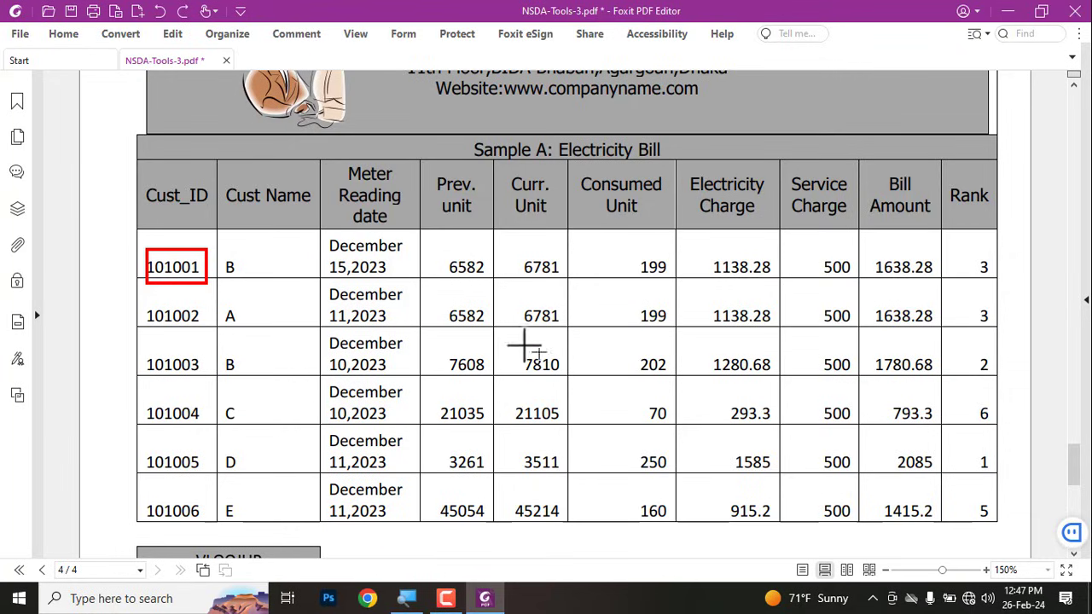
Step: Box the Prev., Curr. and Consumed Unit columns in the Foxit sample, then return to Excel
{"action": "left_click_drag", "start_coordinate": [453, 249], "coordinate": [479, 541]}
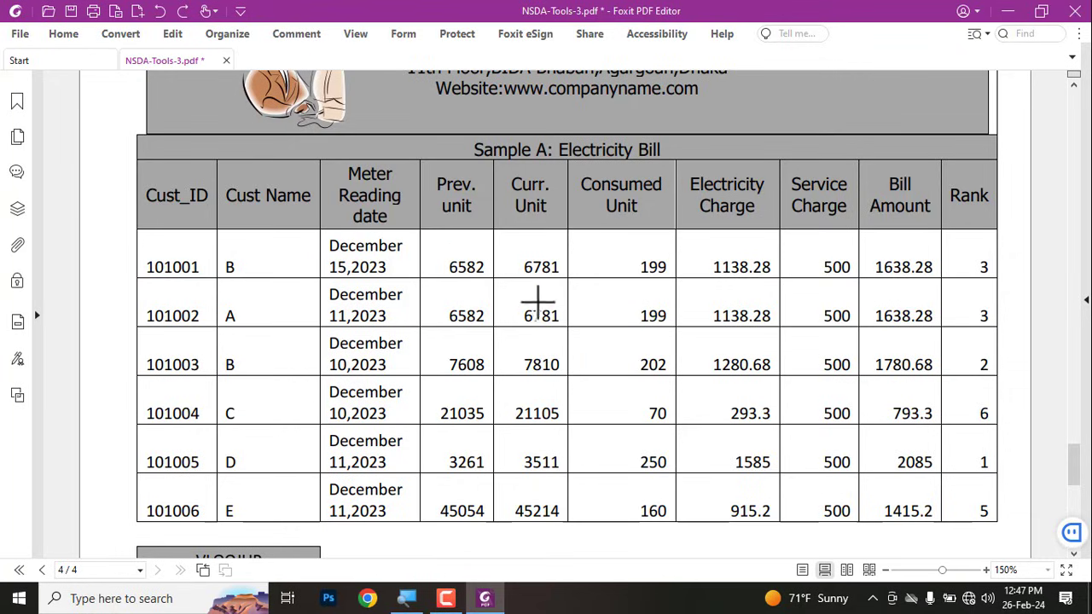
{"action": "left_click_drag", "start_coordinate": [522, 254], "coordinate": [570, 546]}
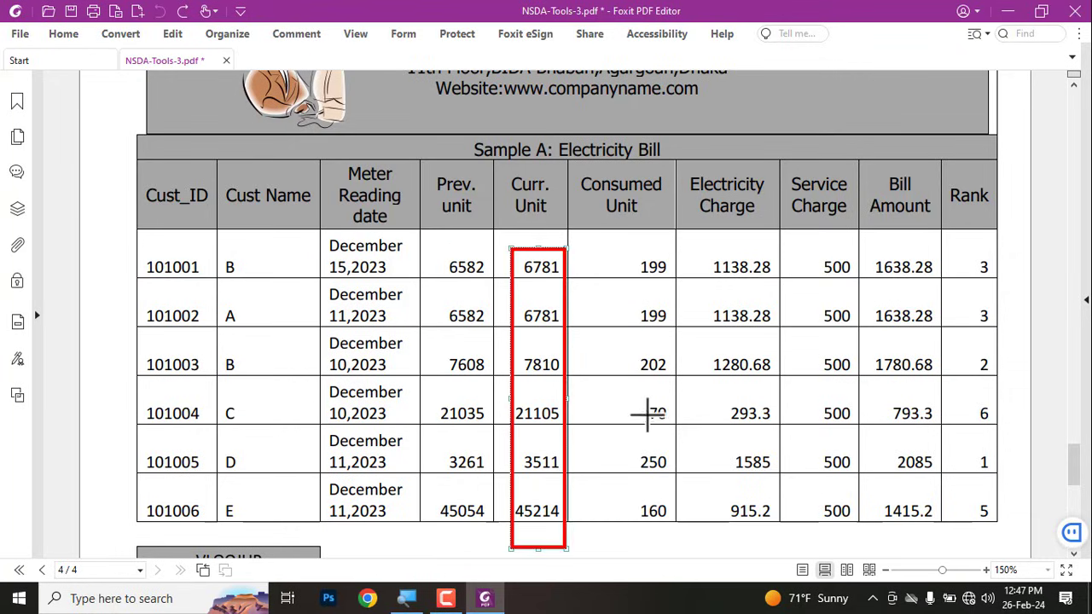
{"action": "left_click_drag", "start_coordinate": [594, 230], "coordinate": [673, 523]}
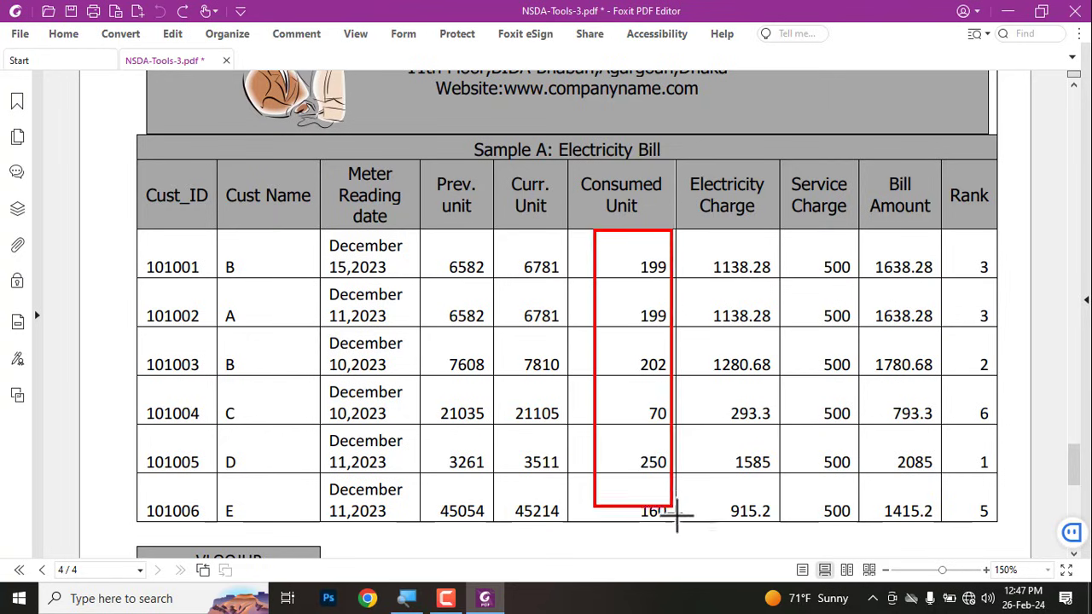
{"action": "key", "text": "ctrl+super+Left"}
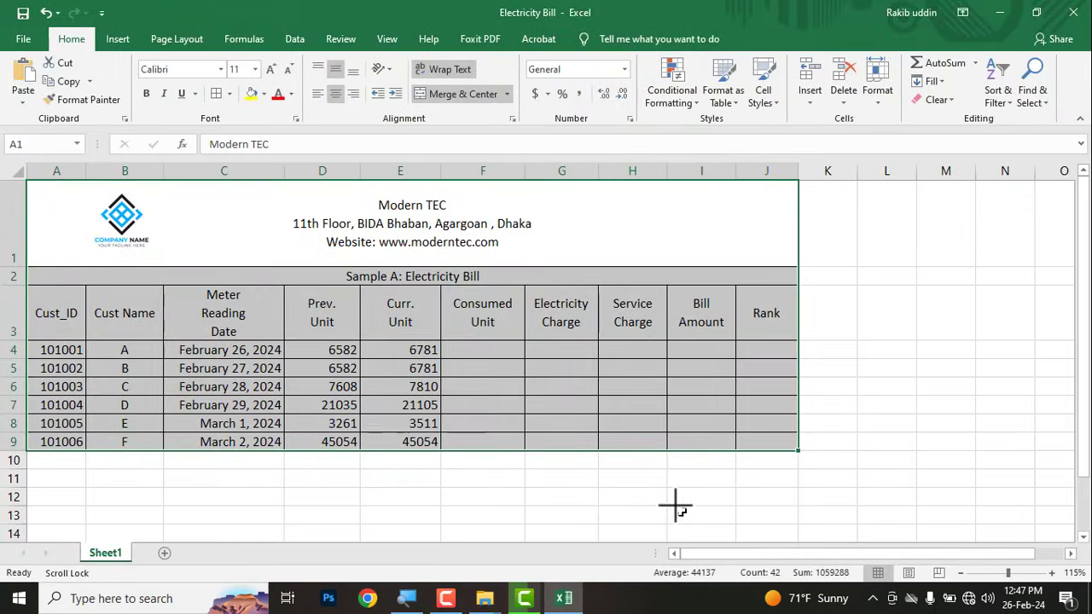
Step: Enter =E4-D4 in F4 and fill it down to F9
{"action": "left_click", "coordinate": [484, 475]}
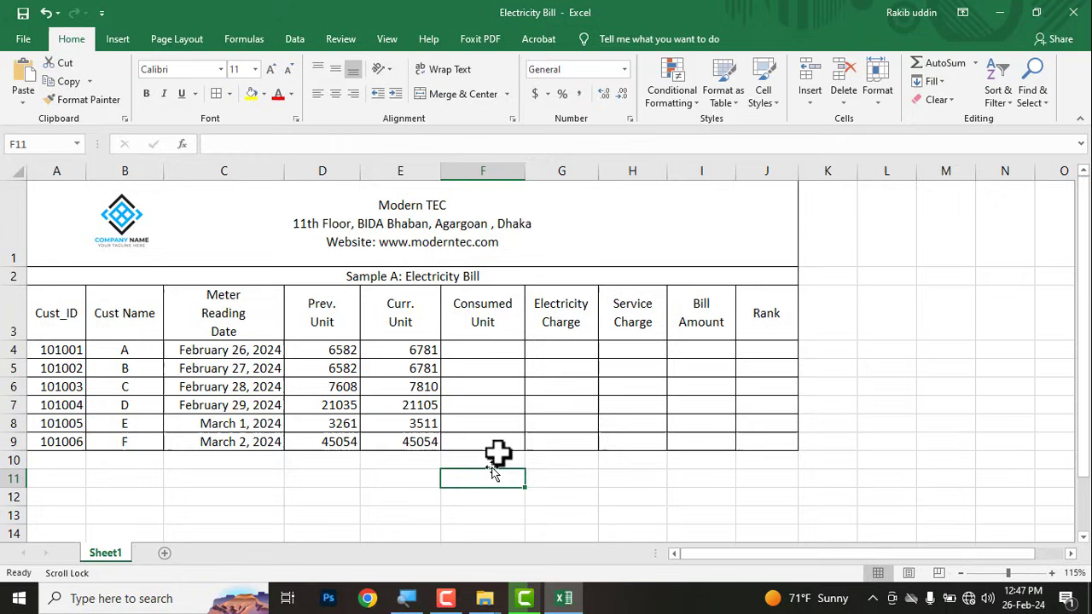
{"action": "left_click", "coordinate": [501, 348]}
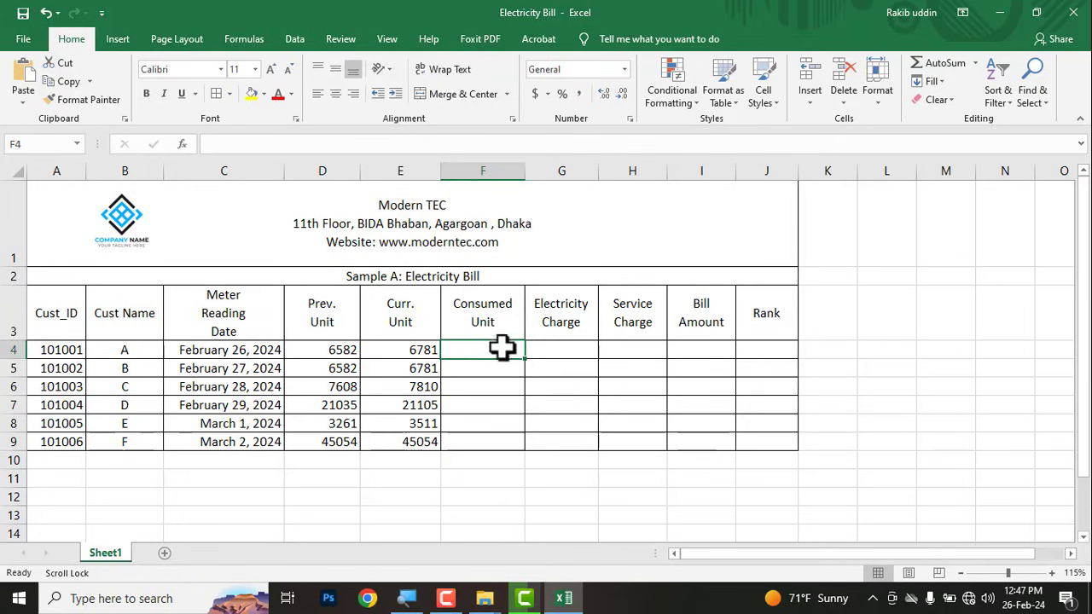
{"action": "type", "text": "="}
{"action": "left_click", "coordinate": [422, 351]}
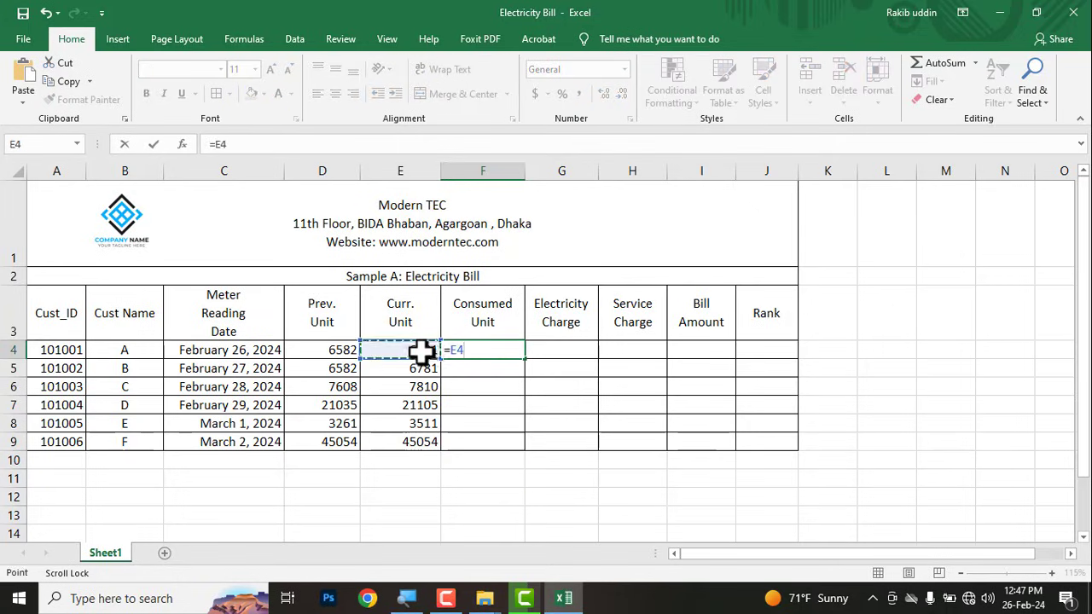
{"action": "left_click", "coordinate": [316, 354]}
{"action": "key", "text": "Return"}
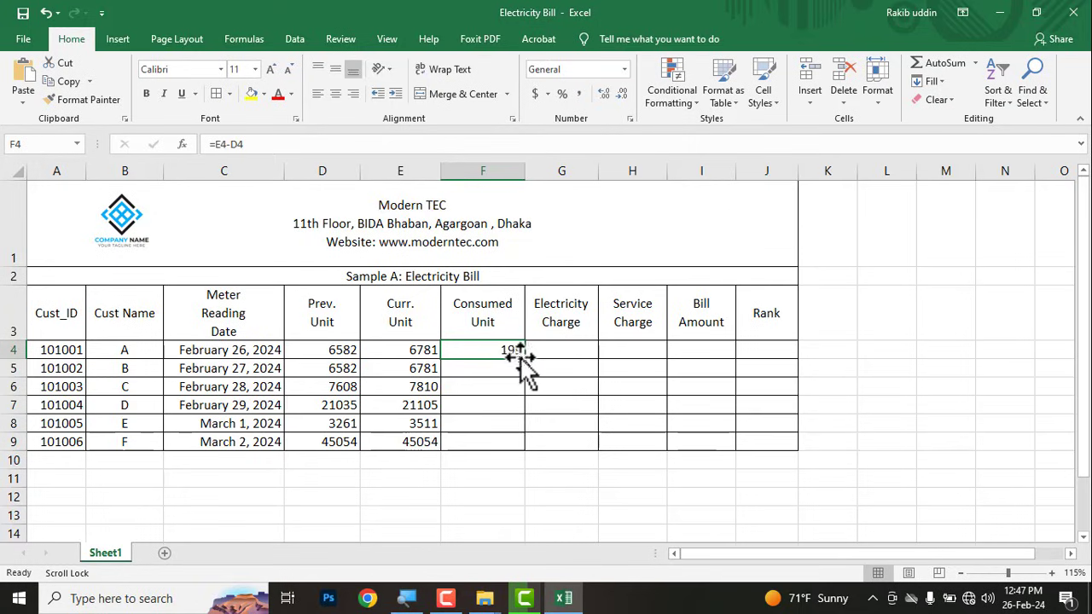
{"action": "left_click_drag", "start_coordinate": [525, 358], "coordinate": [526, 453]}
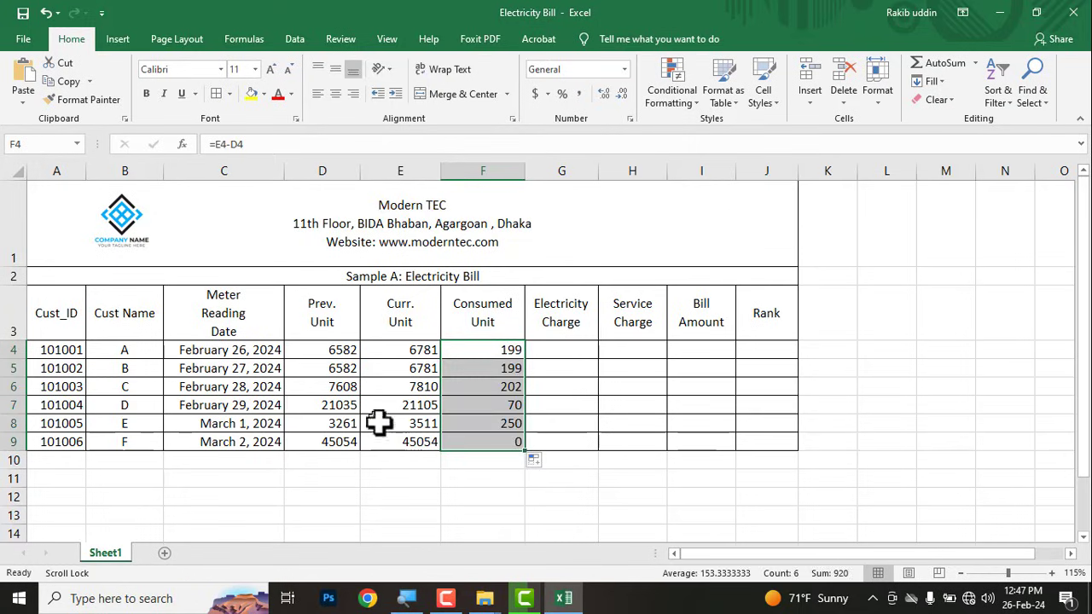
Step: Check the F4:F9 results against the previous and current readings in columns D and E
{"action": "left_click", "coordinate": [482, 351]}
{"action": "left_click", "coordinate": [482, 351]}
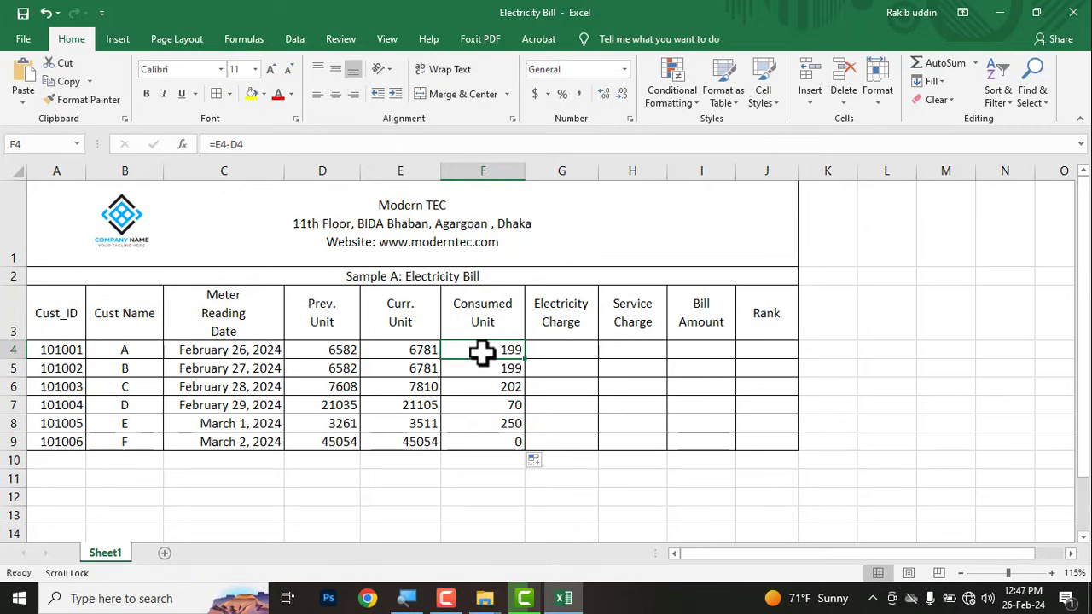
{"action": "left_click_drag", "start_coordinate": [482, 352], "coordinate": [486, 439]}
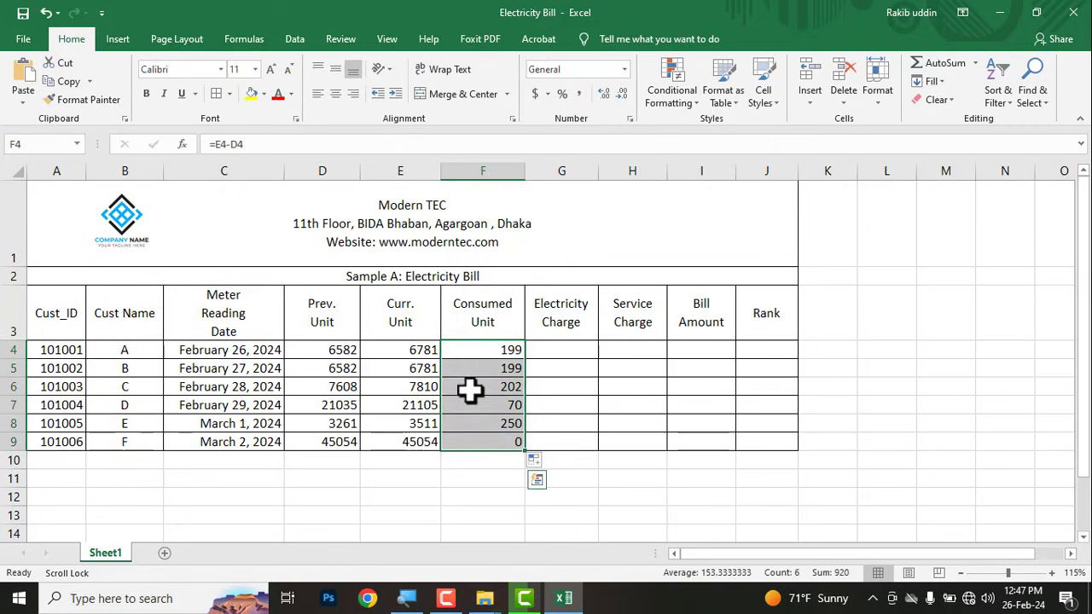
{"action": "left_click_drag", "start_coordinate": [331, 353], "coordinate": [339, 440]}
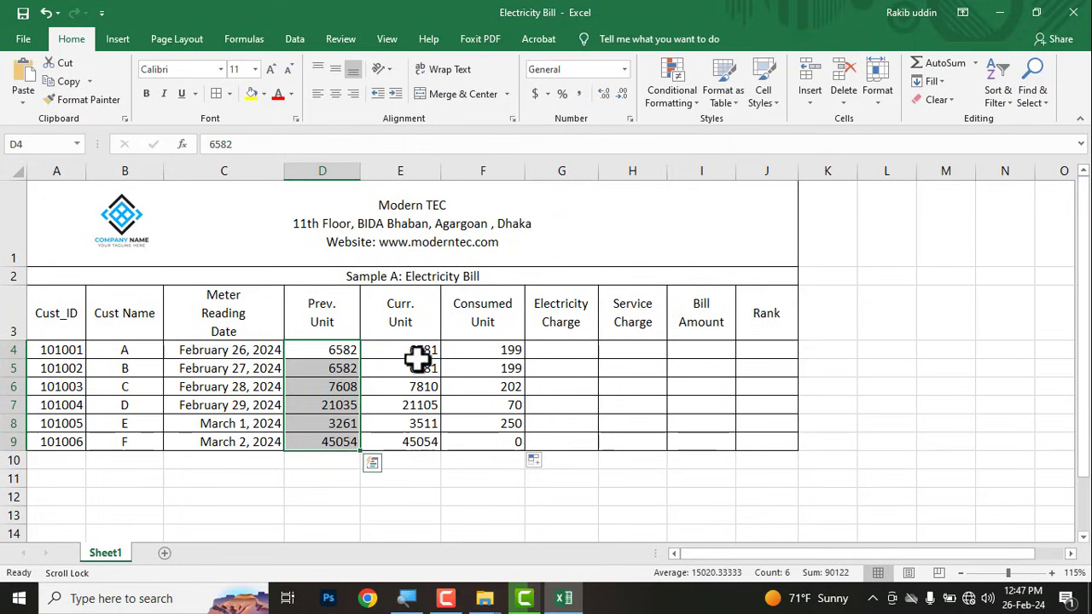
{"action": "mouse_move", "coordinate": [418, 359]}
{"action": "left_mouse_down"}
{"action": "mouse_move", "coordinate": [419, 389]}
{"action": "mouse_move", "coordinate": [402, 348]}
{"action": "left_mouse_up"}
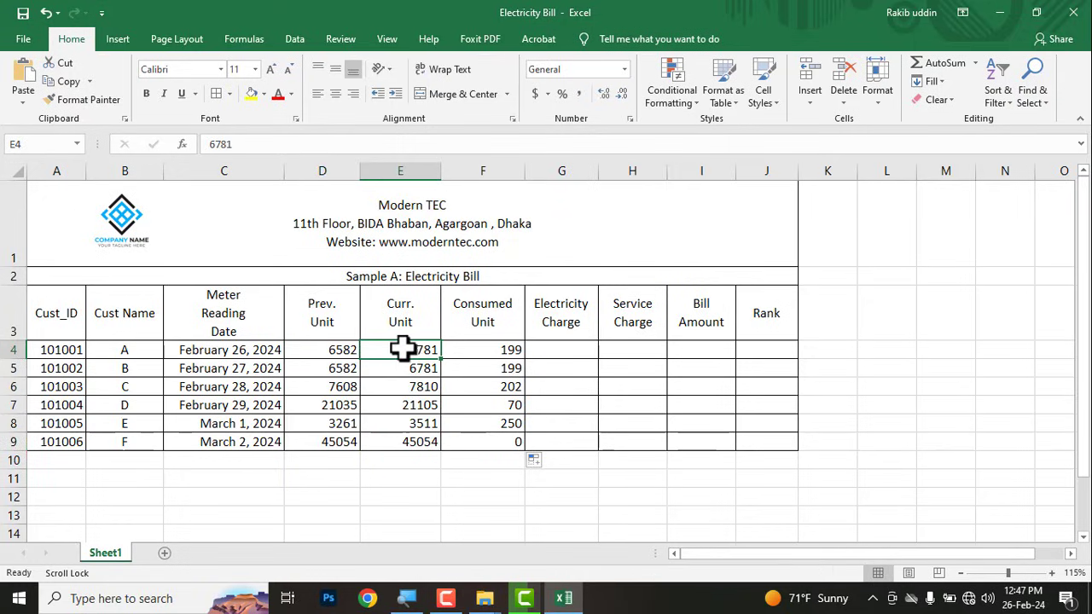
{"action": "left_click", "coordinate": [341, 350]}
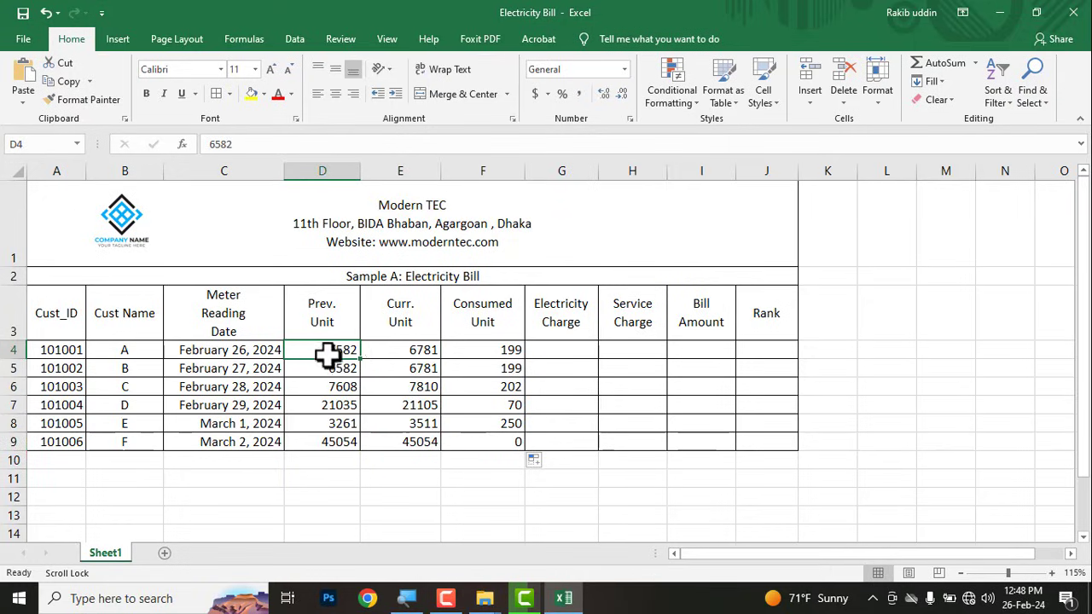
{"action": "left_click_drag", "start_coordinate": [486, 352], "coordinate": [483, 443]}
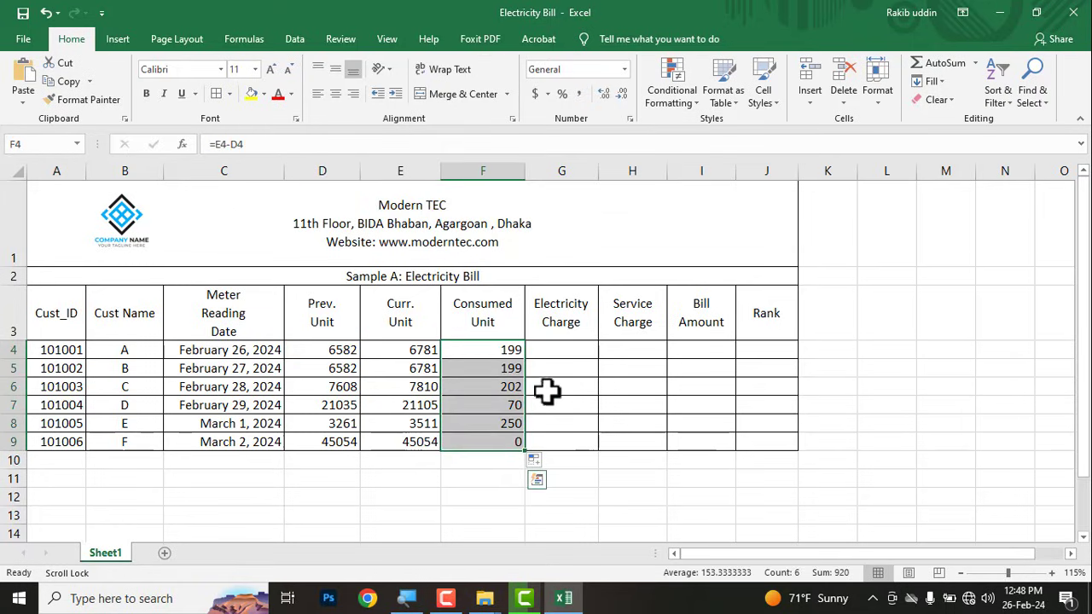
{"action": "left_click", "coordinate": [501, 443]}
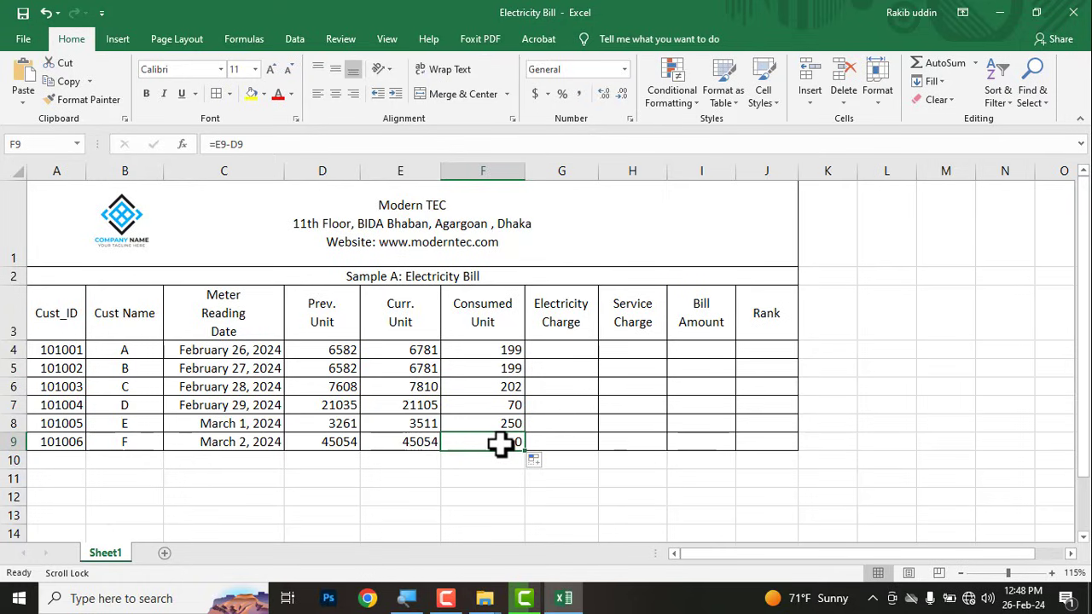
Step: Correct customer F's current reading in E9 to 45214, making Consumed Unit 160
{"action": "left_click", "coordinate": [428, 443]}
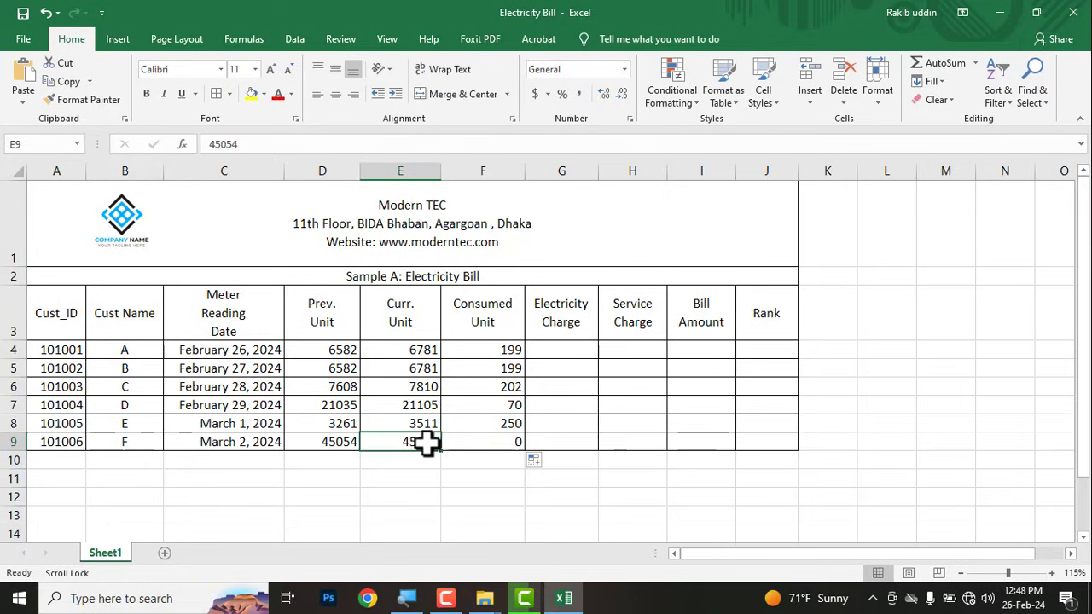
{"action": "double_click", "coordinate": [427, 442]}
{"action": "key", "text": "BackSpace"}
{"action": "type", "text": "1"}
{"action": "key", "text": "Return"}
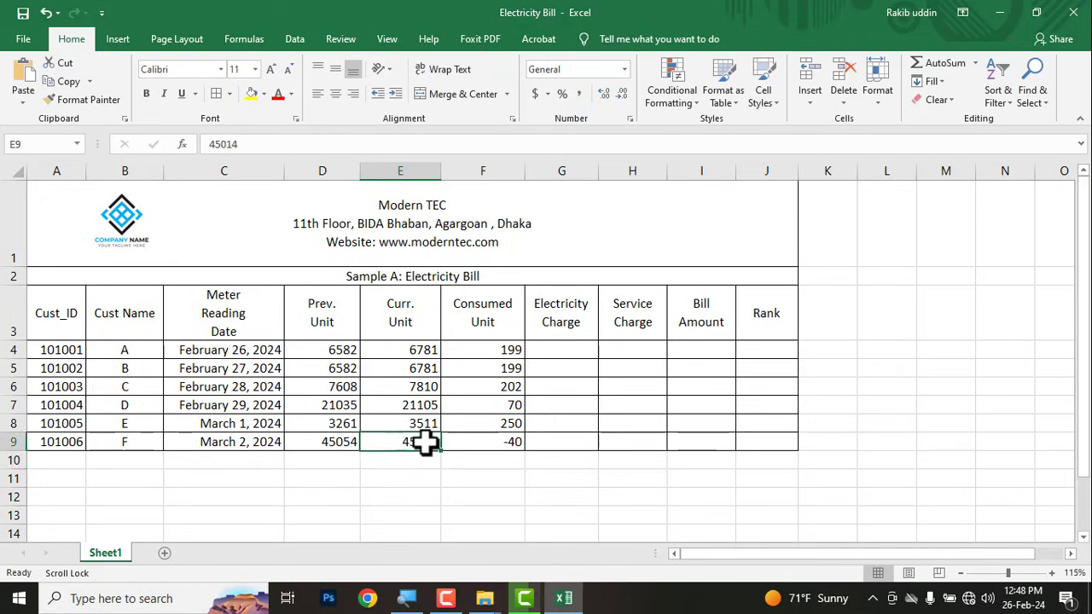
{"action": "double_click", "coordinate": [426, 441]}
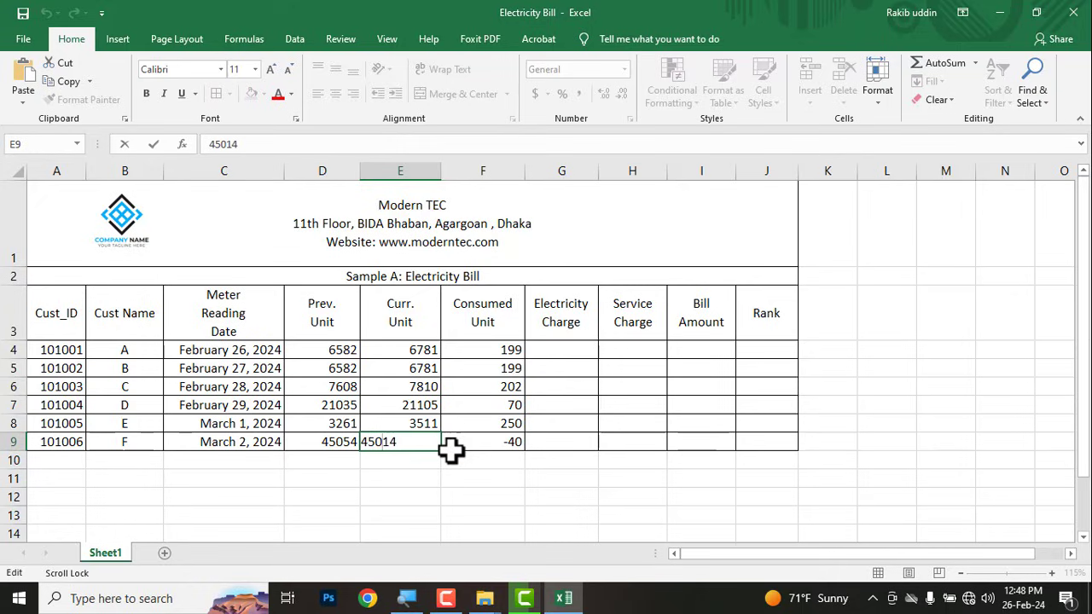
{"action": "key", "text": "Return"}
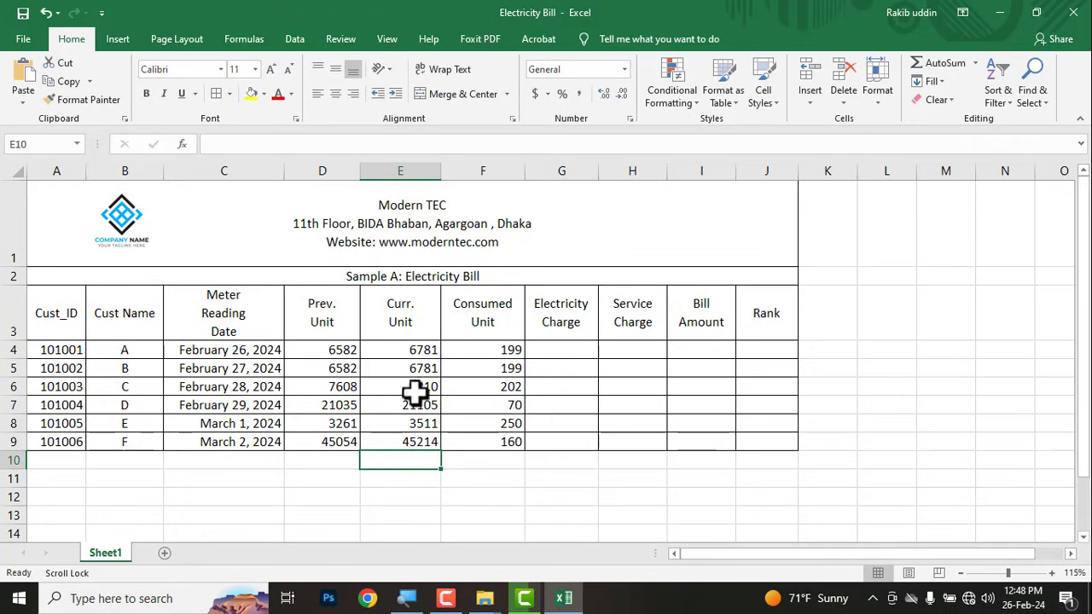
Step: Review the consumed-unit formulas for customers A and B, ending on cell G4
{"action": "left_click", "coordinate": [546, 352]}
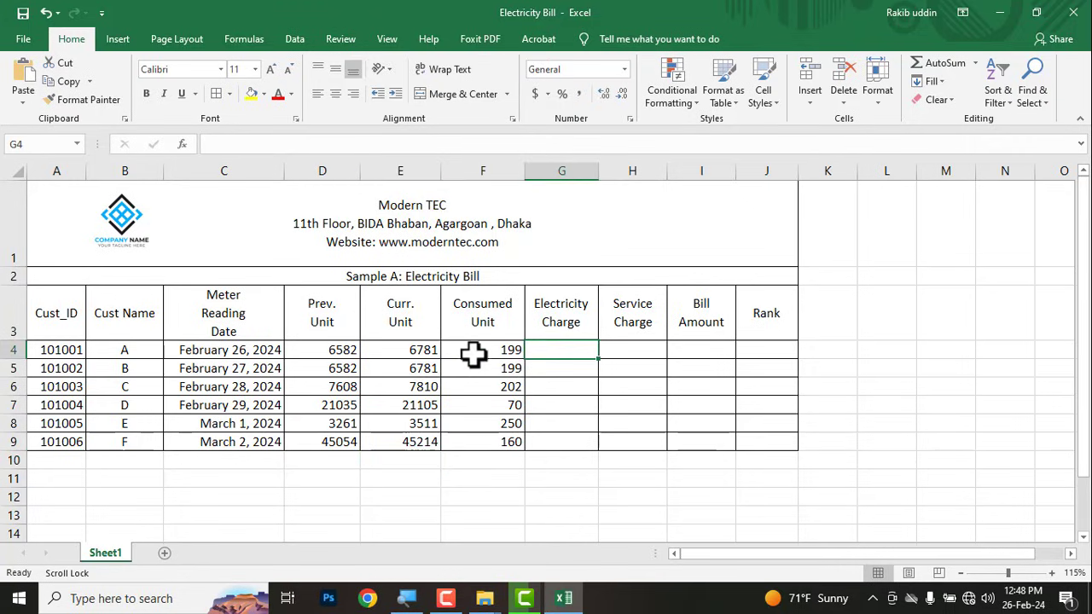
{"action": "left_click_drag", "start_coordinate": [474, 353], "coordinate": [482, 439]}
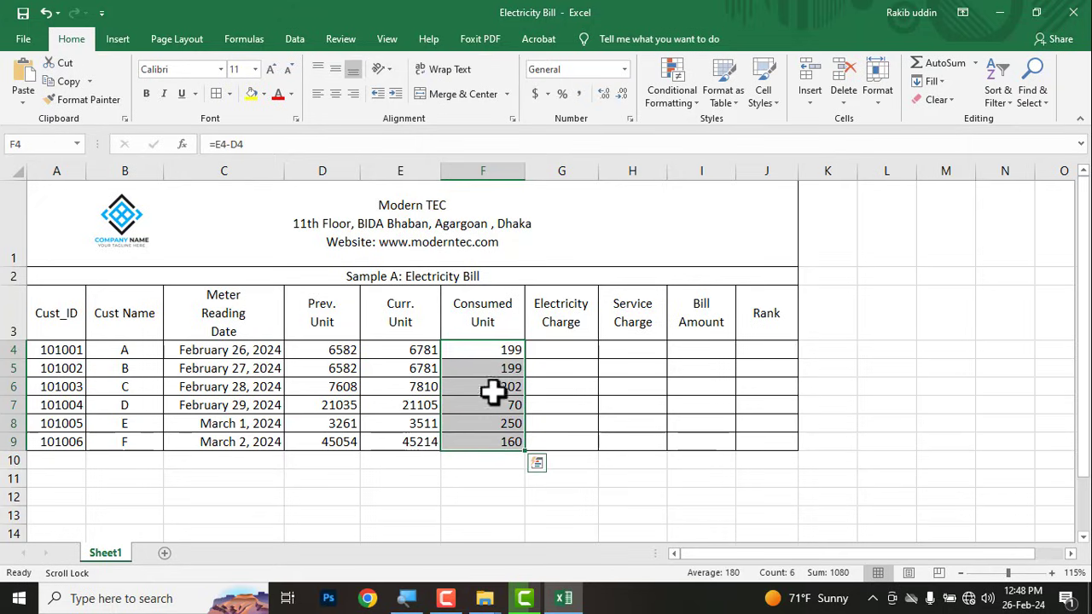
{"action": "left_click", "coordinate": [516, 384]}
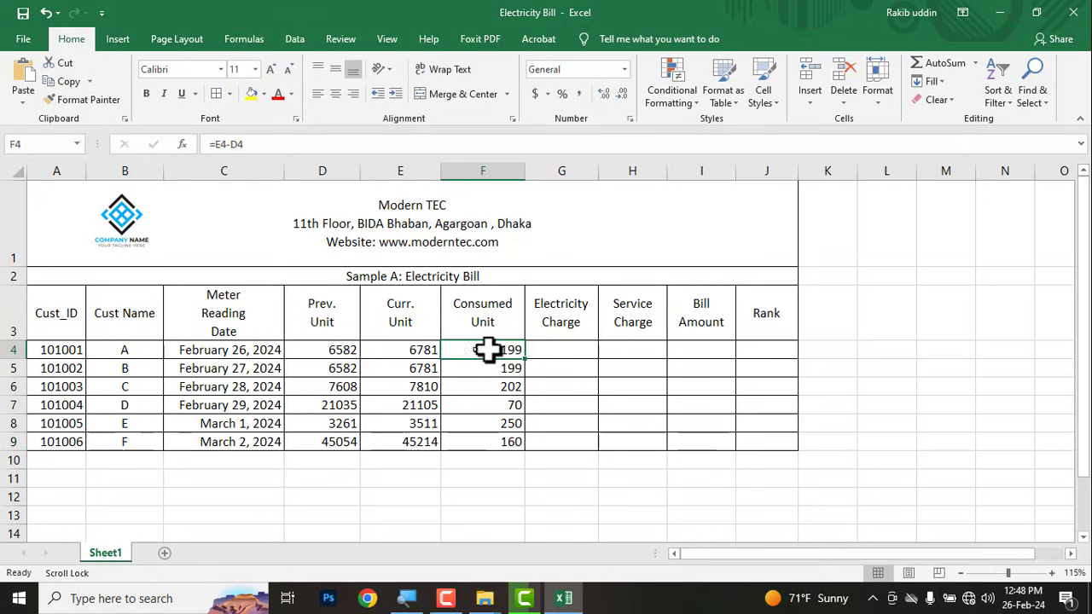
{"action": "left_click_drag", "start_coordinate": [66, 350], "coordinate": [512, 349]}
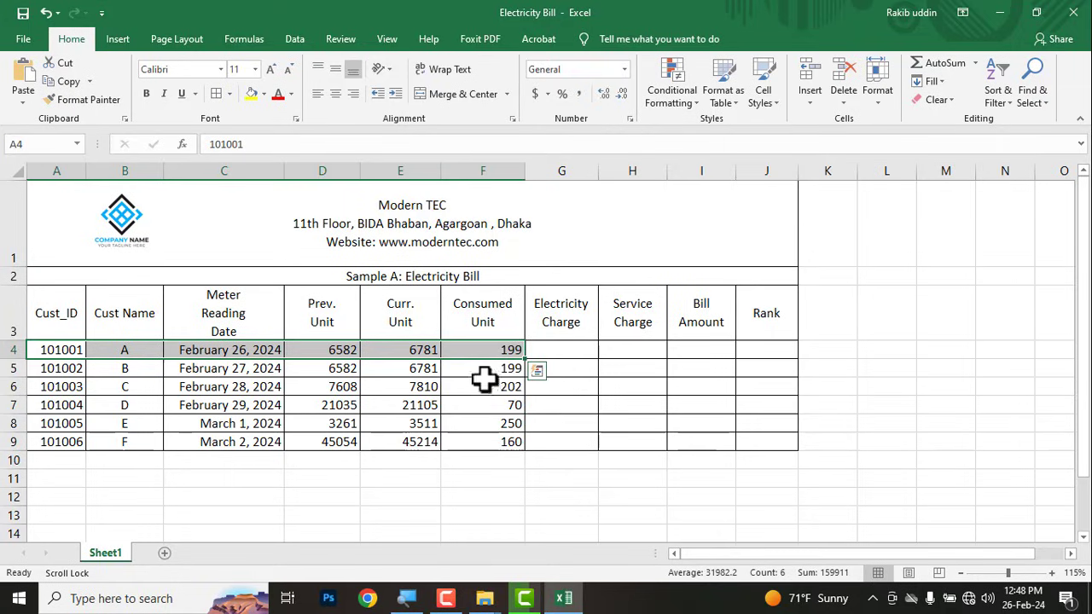
{"action": "left_click_drag", "start_coordinate": [495, 369], "coordinate": [66, 370]}
{"action": "left_click", "coordinate": [514, 368]}
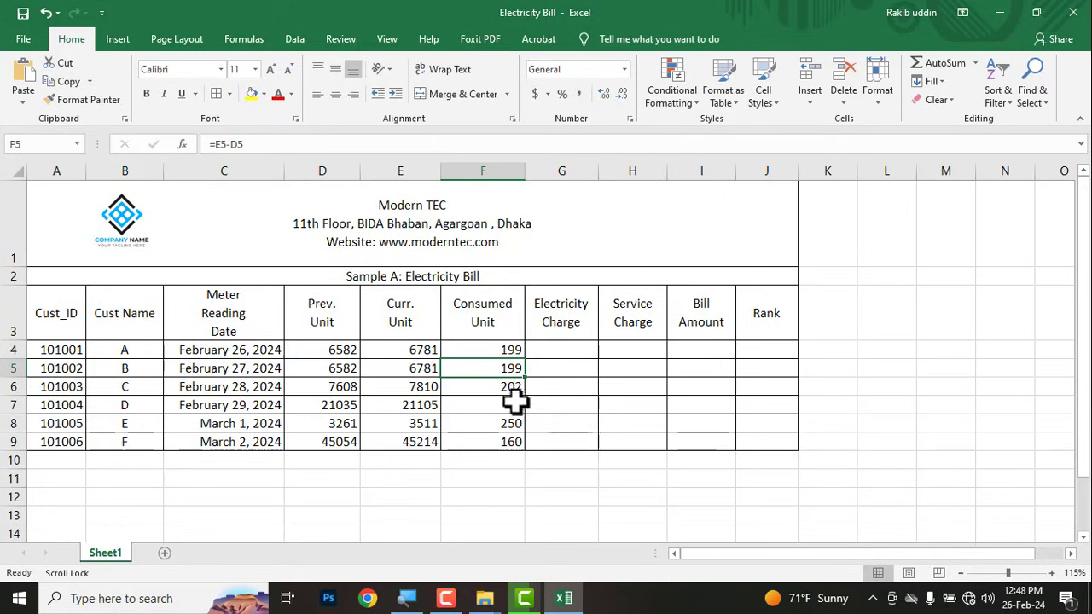
{"action": "left_click", "coordinate": [561, 349]}
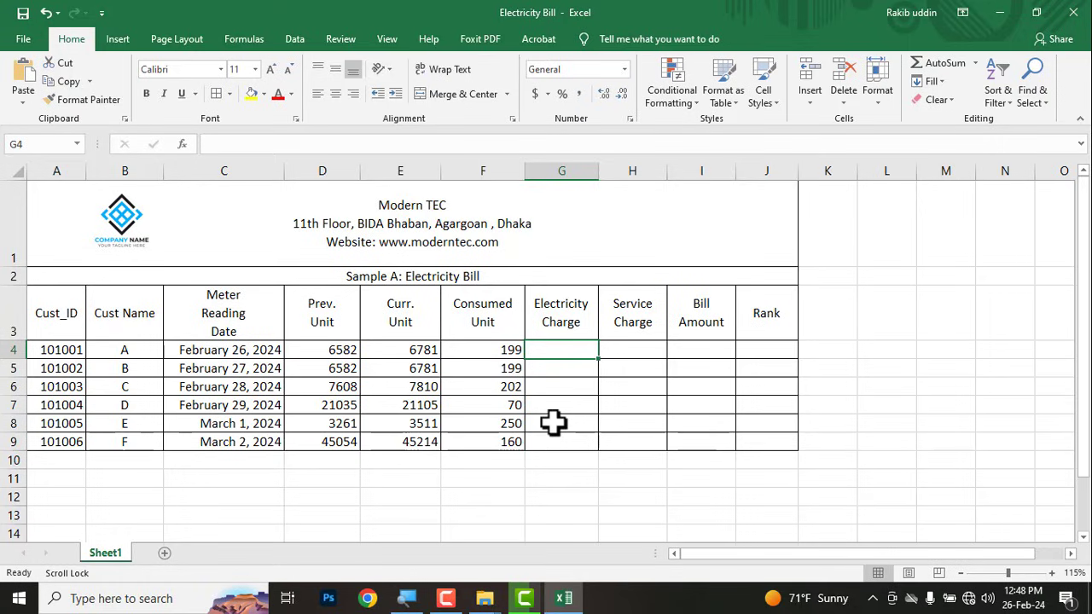
Step: Enter =F4*5.75 in G4 and copy it down to G9
{"action": "type", "text": "="}
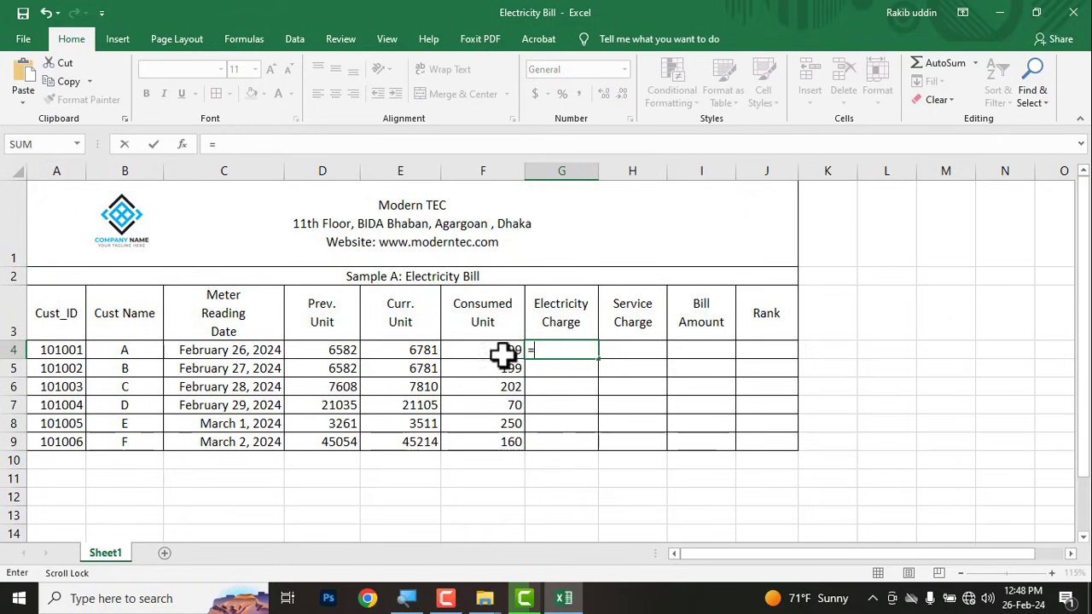
{"action": "left_click", "coordinate": [497, 350]}
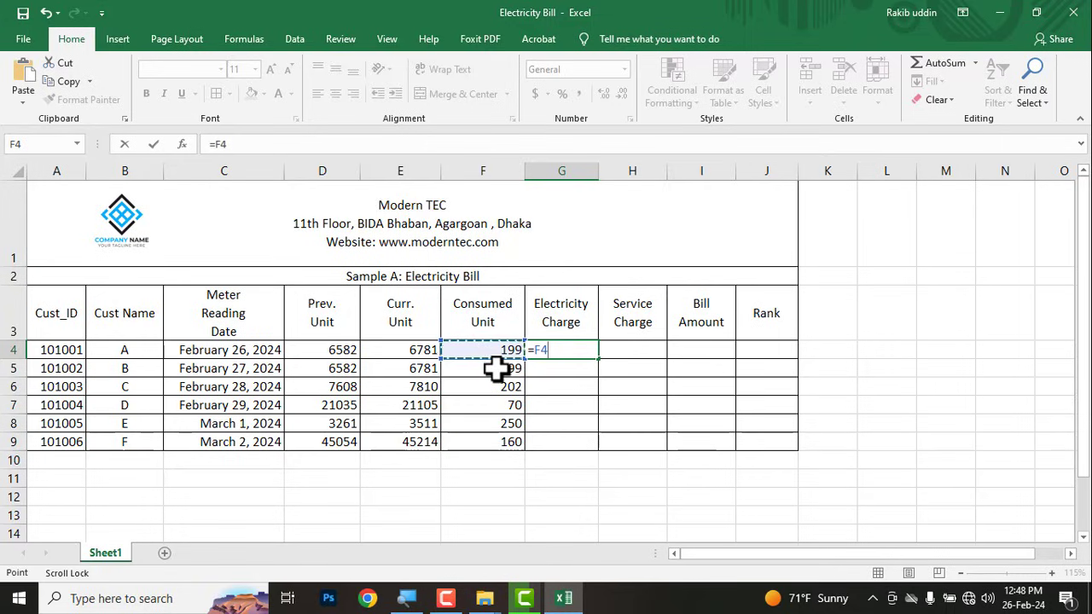
{"action": "type", "text": "*"}
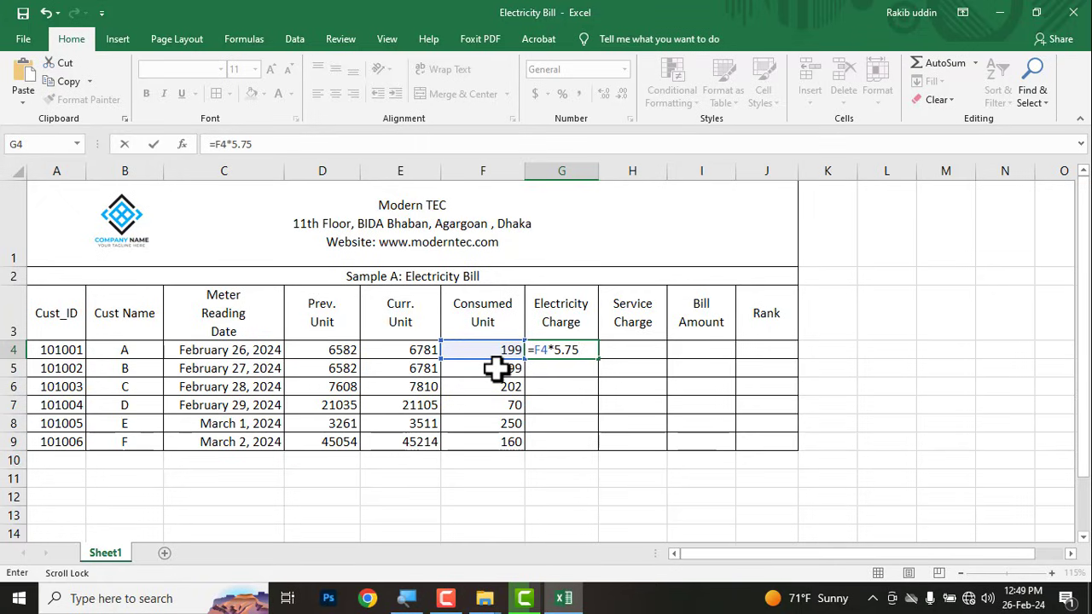
{"action": "key", "text": "Return"}
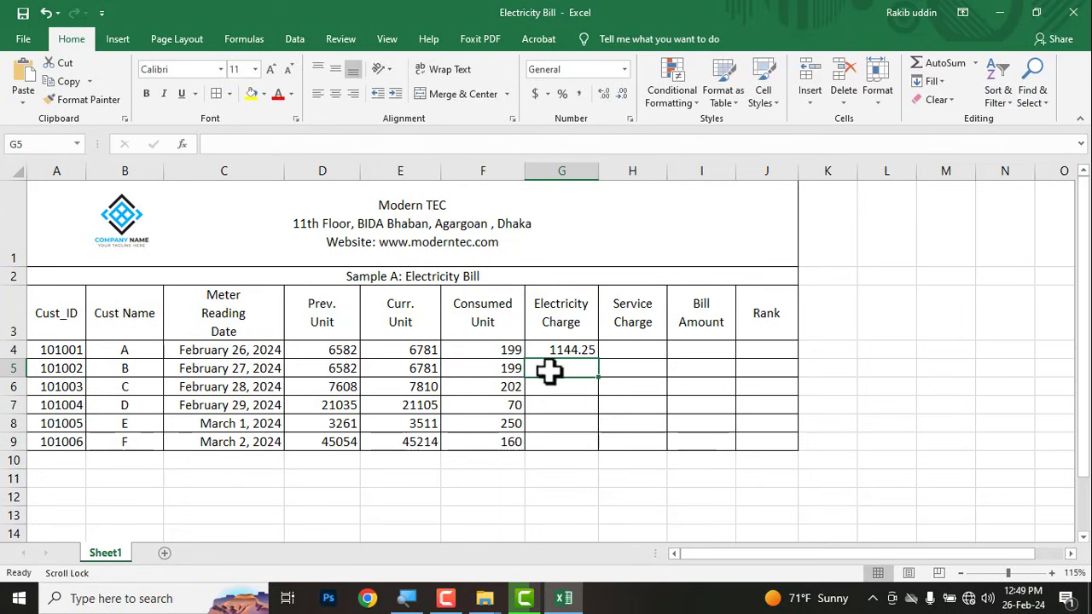
{"action": "left_click", "coordinate": [552, 353]}
{"action": "left_click", "coordinate": [489, 353]}
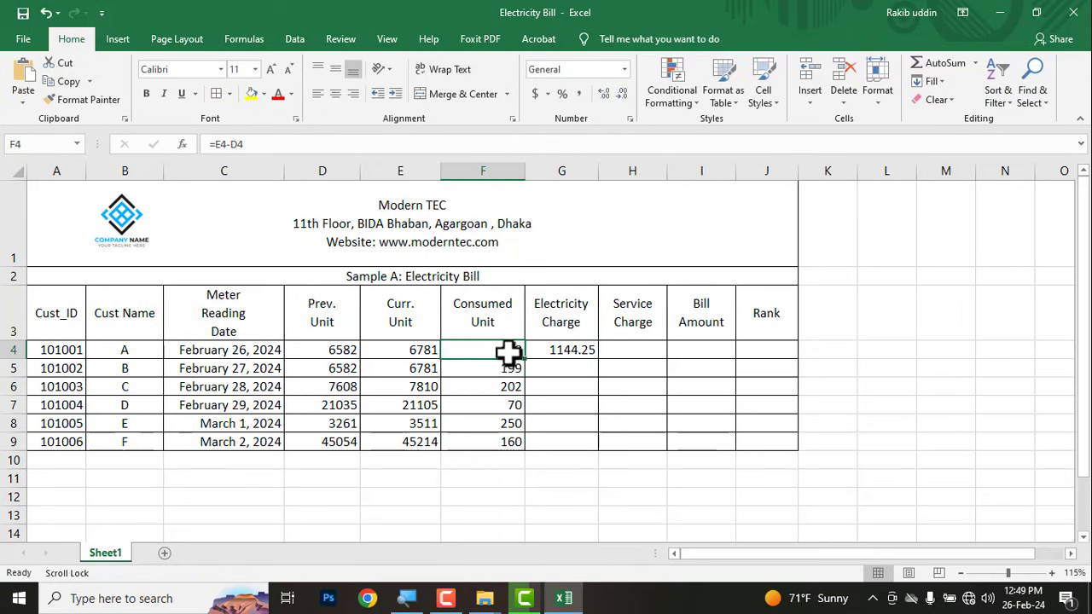
{"action": "left_click", "coordinate": [565, 351]}
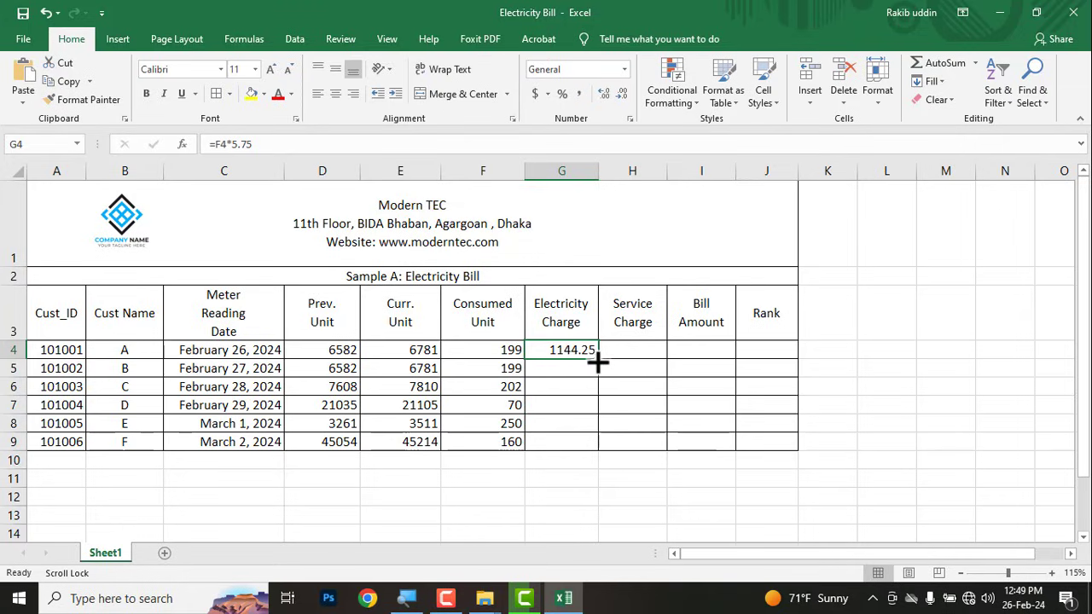
{"action": "left_click_drag", "start_coordinate": [597, 368], "coordinate": [595, 447]}
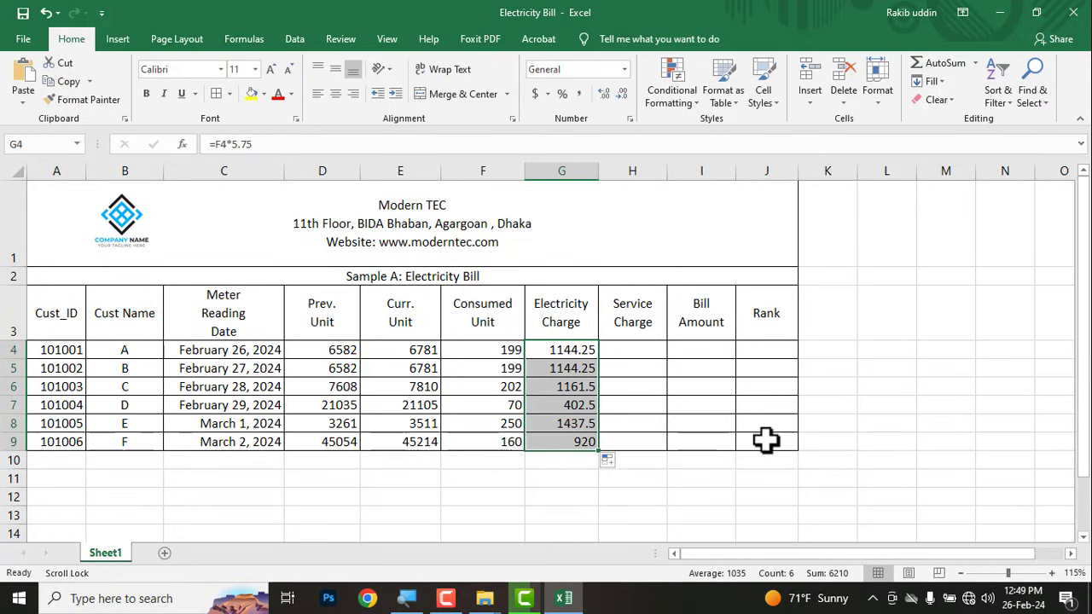
{"action": "left_click", "coordinate": [621, 350]}
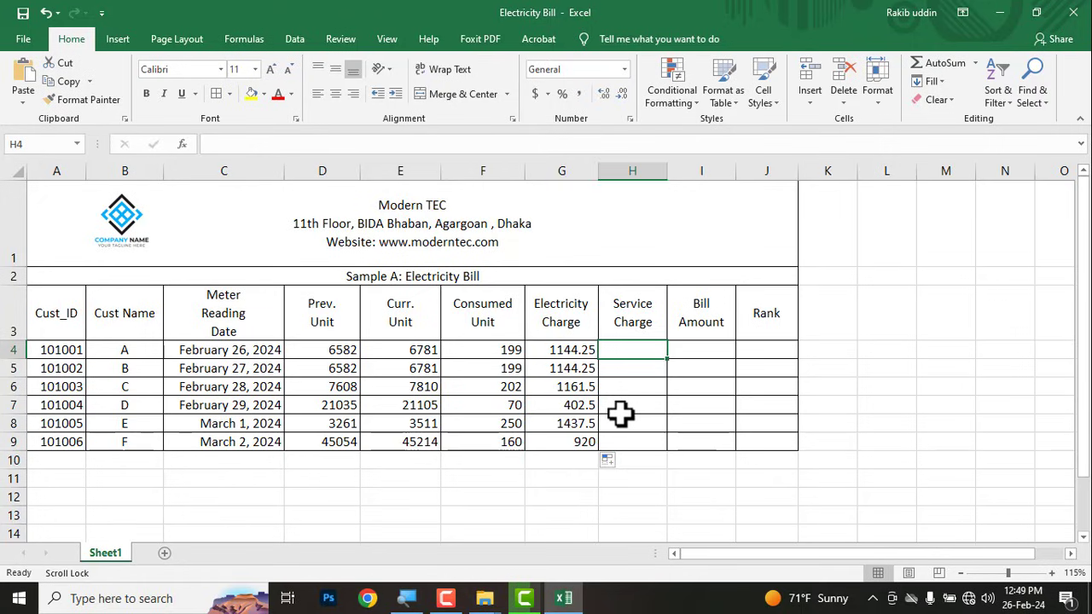
Step: Enter 500 in H4 and copy it down through H9
{"action": "type", "text": "500"}
{"action": "key", "text": "Return"}
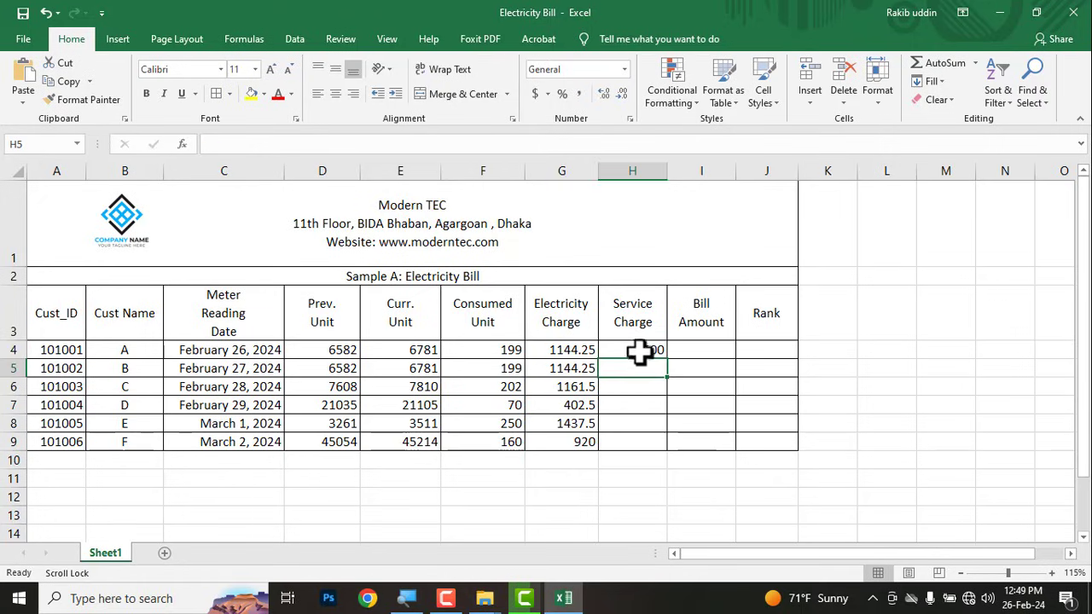
{"action": "left_click", "coordinate": [640, 352]}
{"action": "left_click_drag", "start_coordinate": [667, 359], "coordinate": [667, 454]}
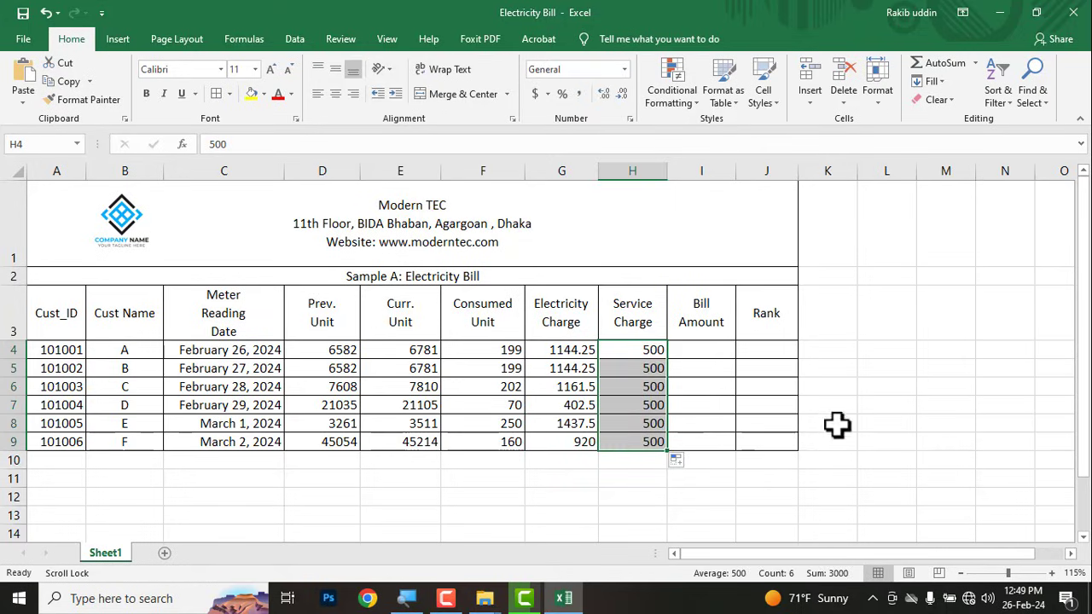
{"action": "left_click", "coordinate": [713, 351]}
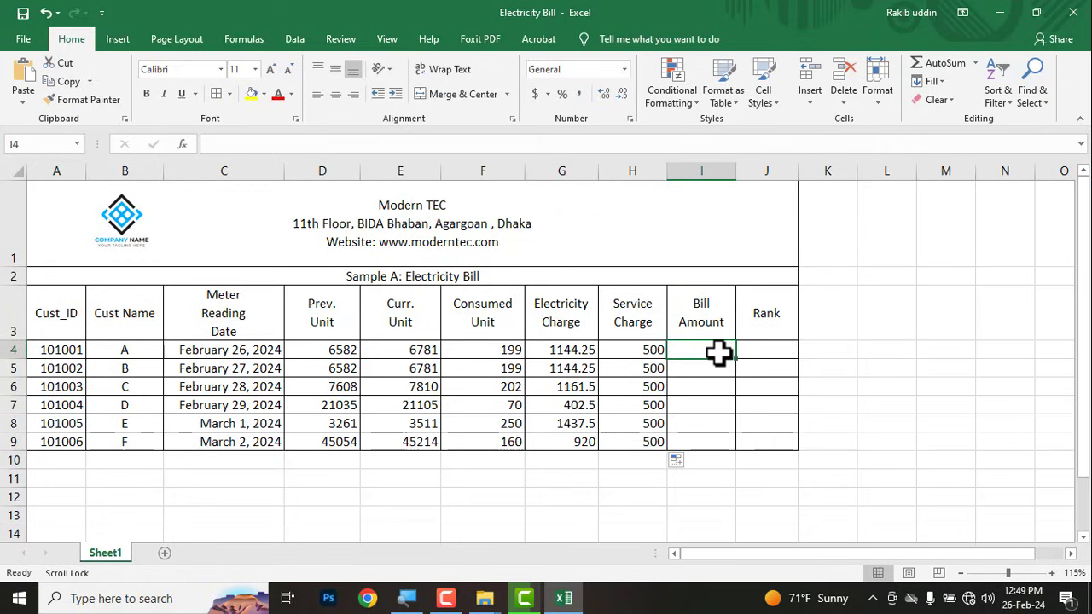
Step: Enter =G4+H4 in I4 and fill it down to I9
{"action": "type", "text": "="}
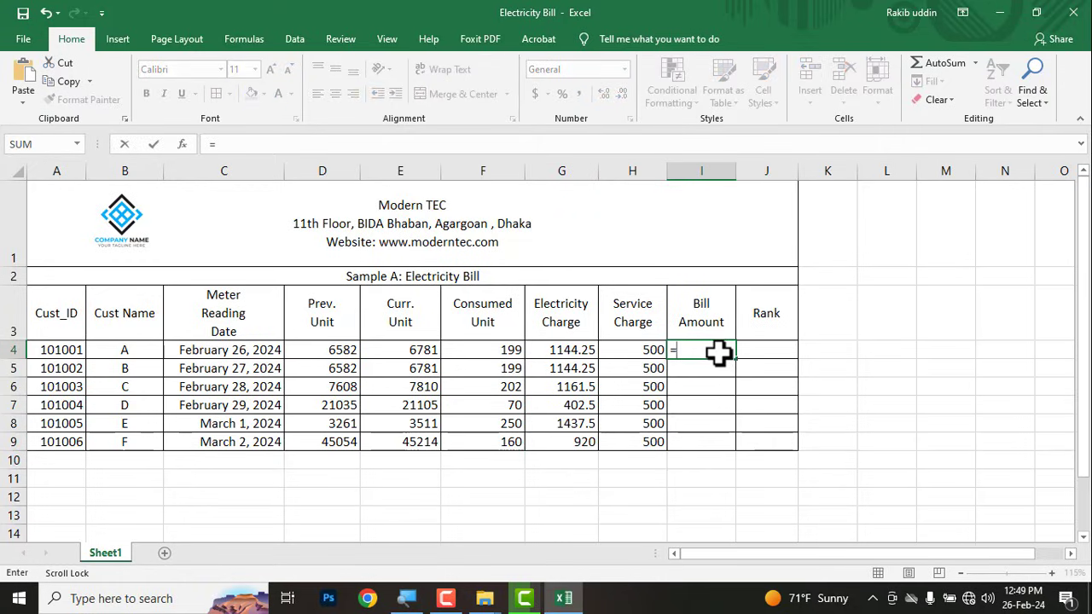
{"action": "left_click", "coordinate": [576, 350]}
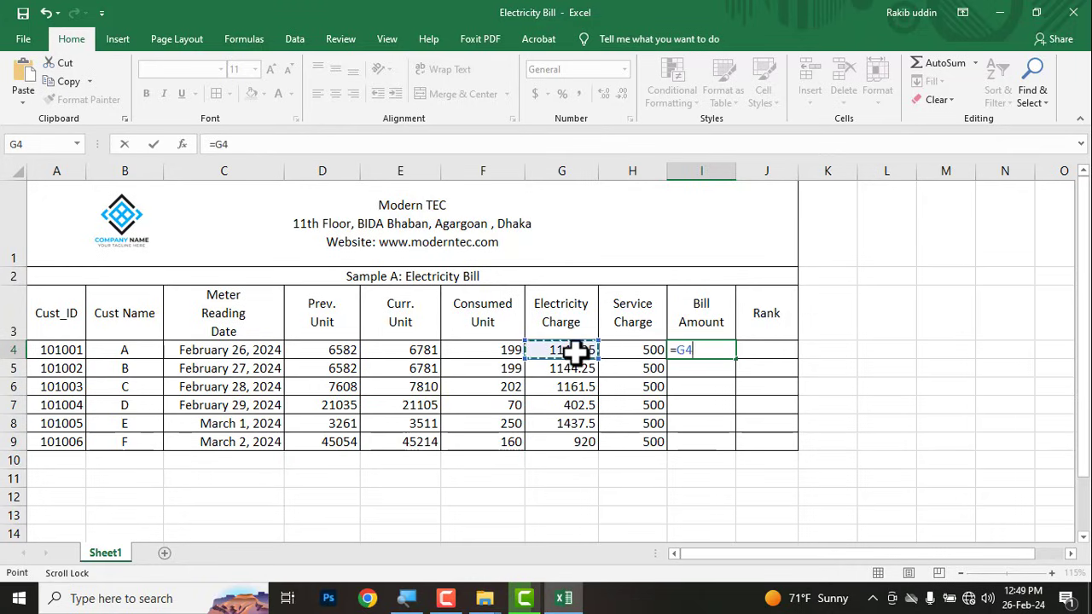
{"action": "type", "text": "+"}
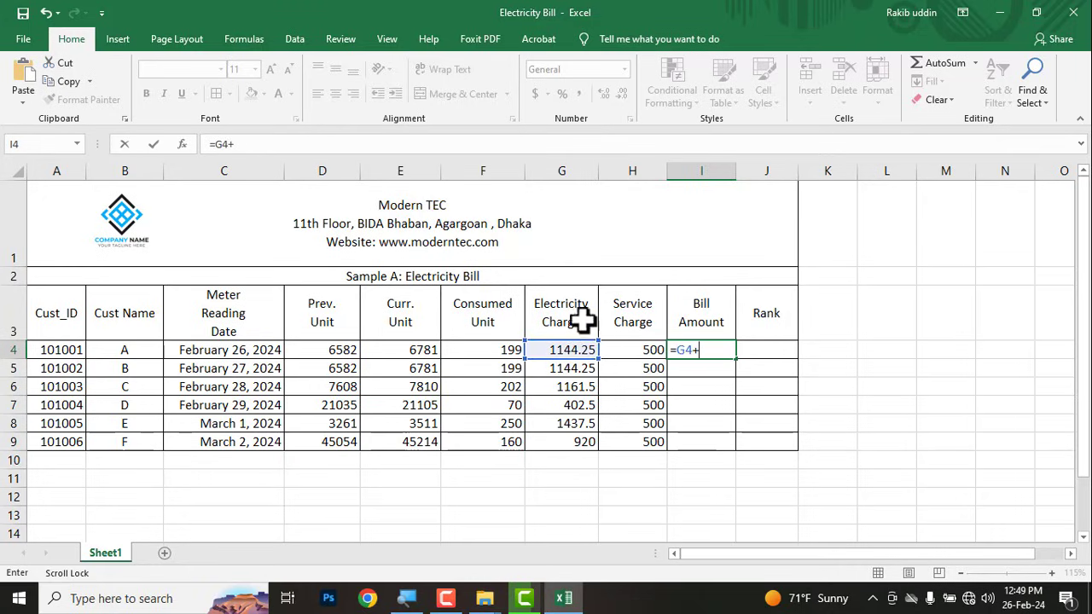
{"action": "left_click", "coordinate": [635, 350]}
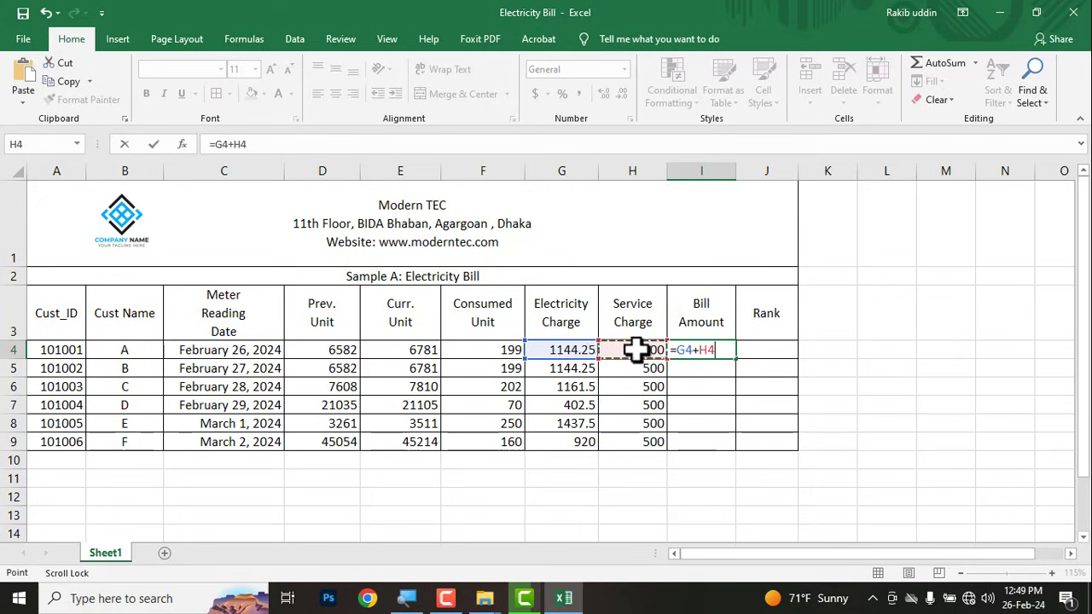
{"action": "key", "text": "Return"}
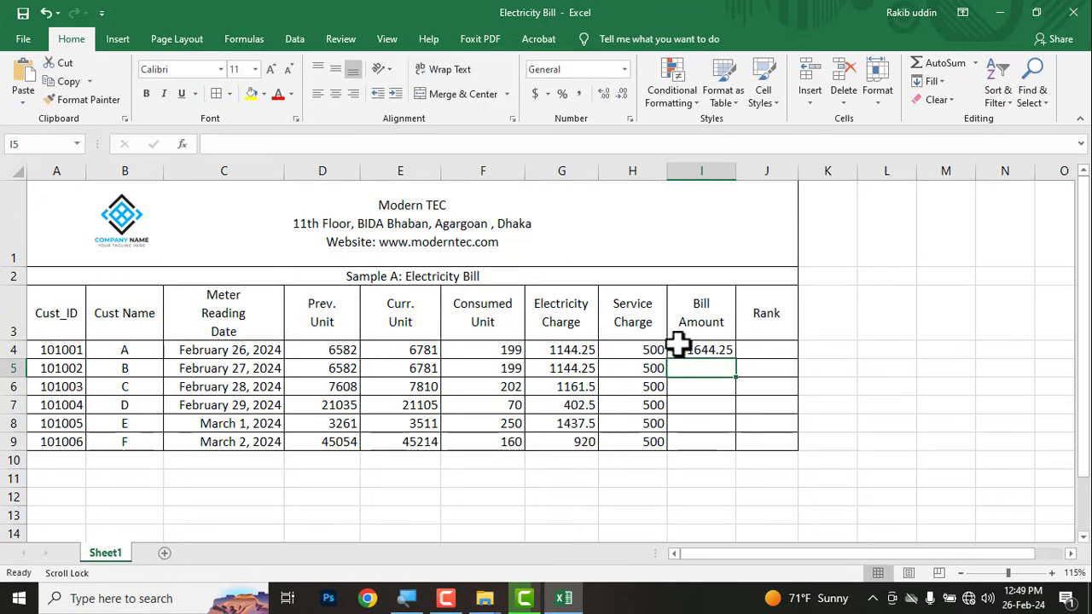
{"action": "left_click", "coordinate": [702, 351]}
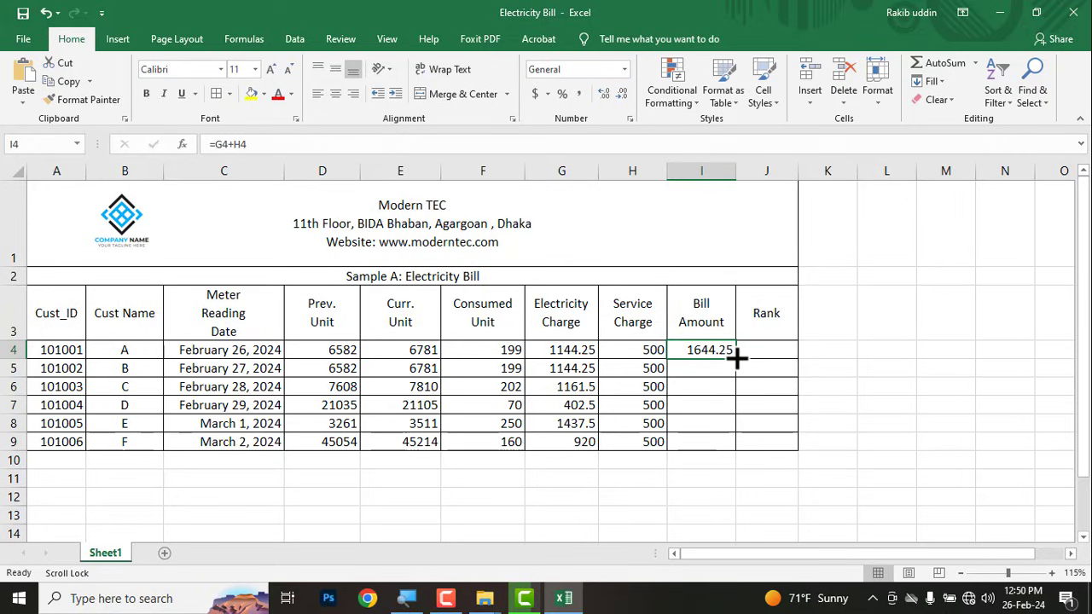
{"action": "left_click_drag", "start_coordinate": [736, 358], "coordinate": [726, 446]}
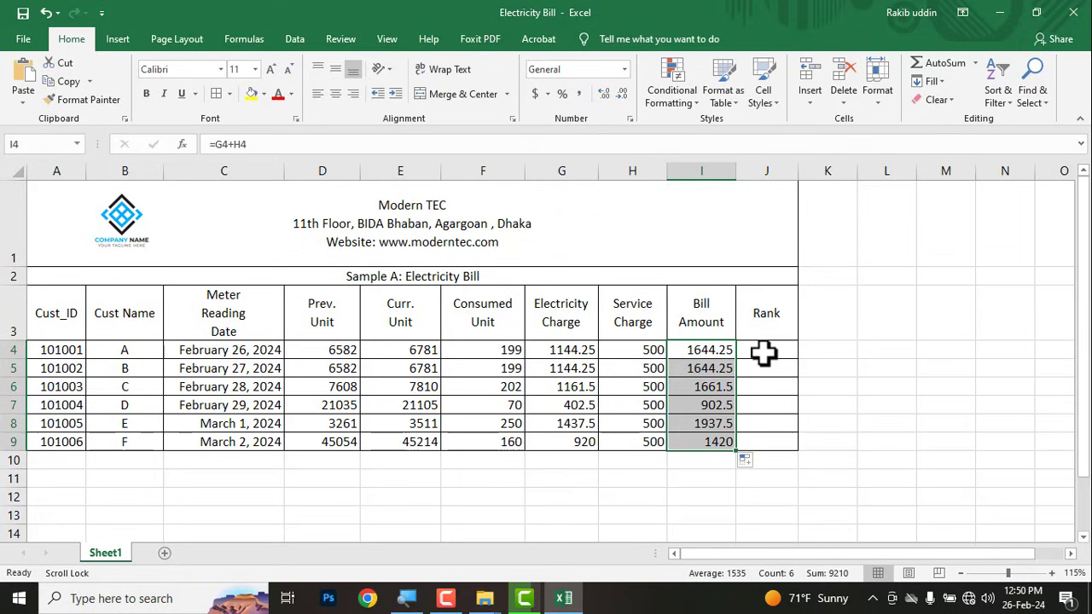
{"action": "left_click", "coordinate": [763, 354]}
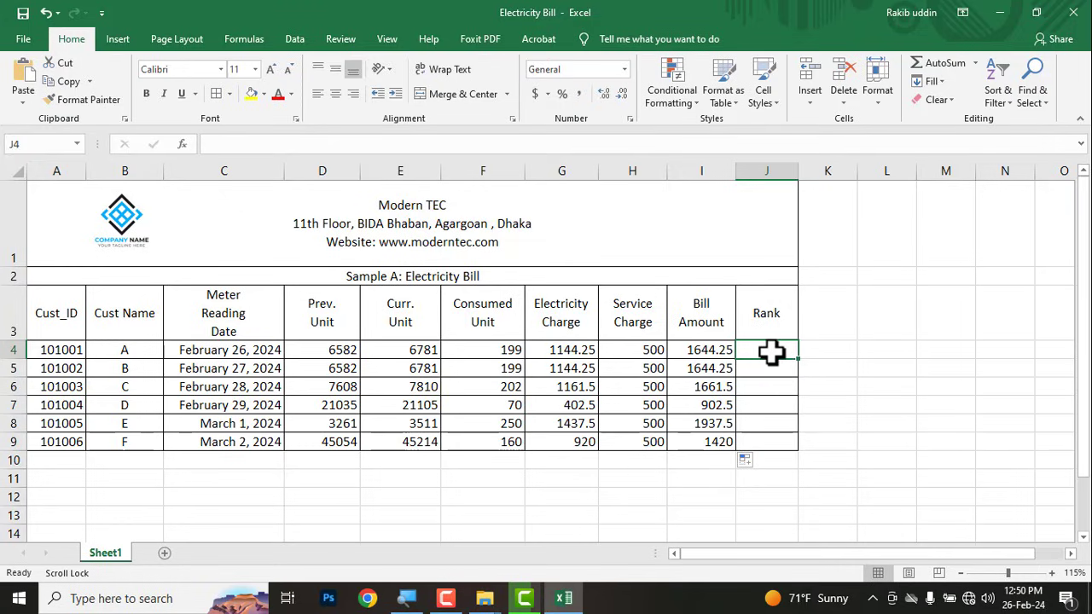
Step: Enter =RANK(G4,$G$4:$G$9,0) in J4, locking the range with F4
{"action": "type", "text": "="}
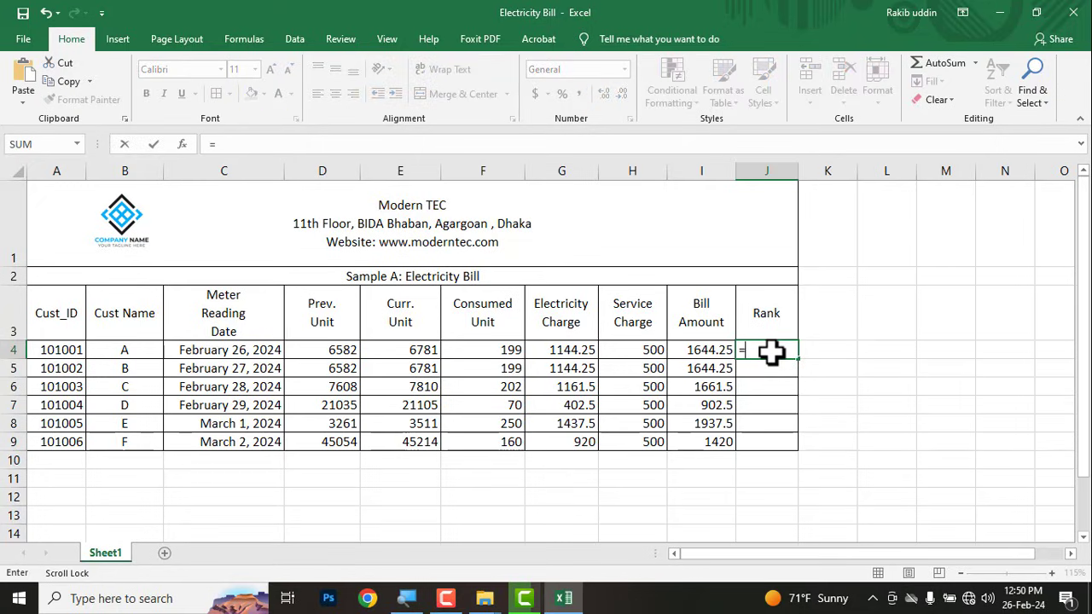
{"action": "type", "text": "R"}
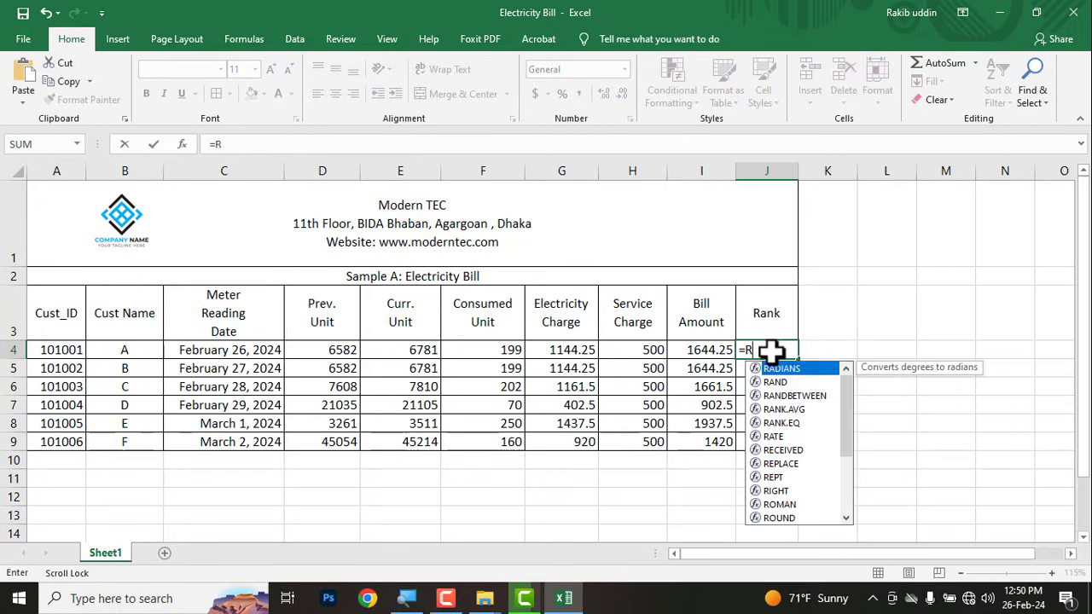
{"action": "type", "text": "ANK"}
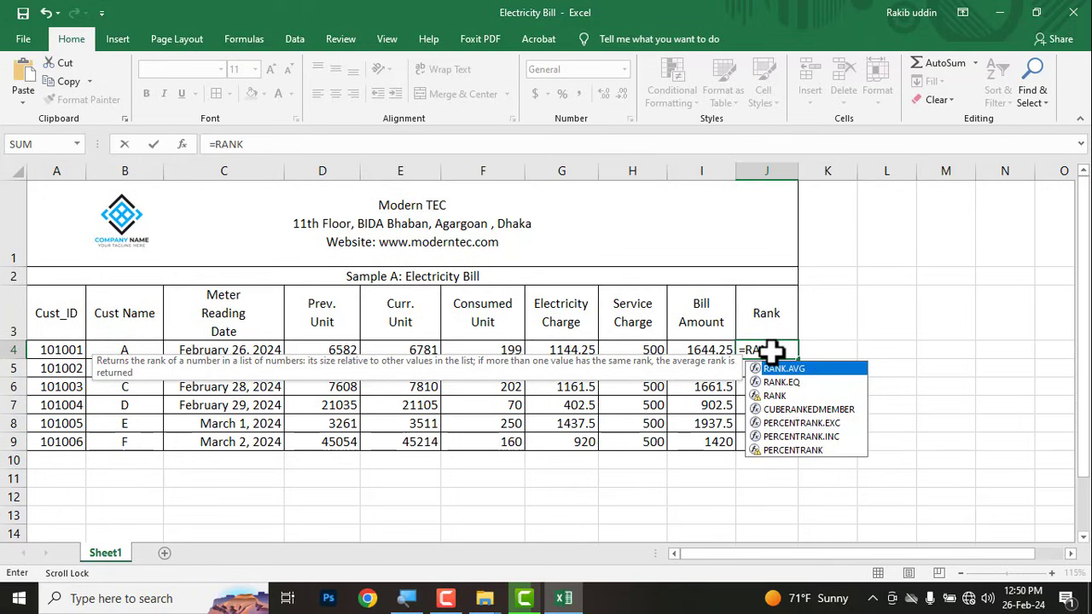
{"action": "double_click", "coordinate": [775, 397]}
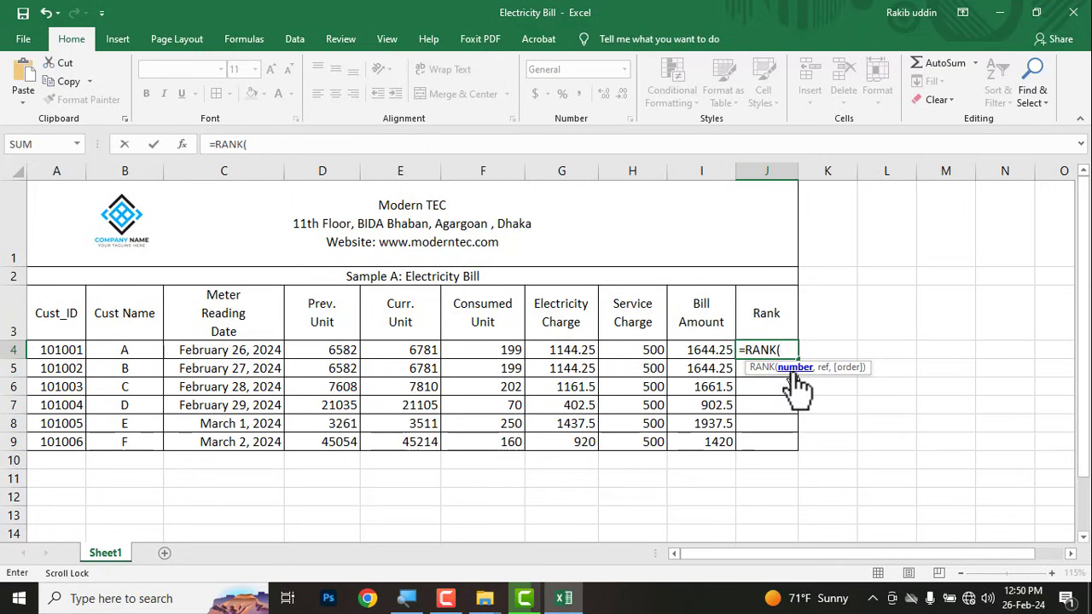
{"action": "left_click", "coordinate": [559, 353]}
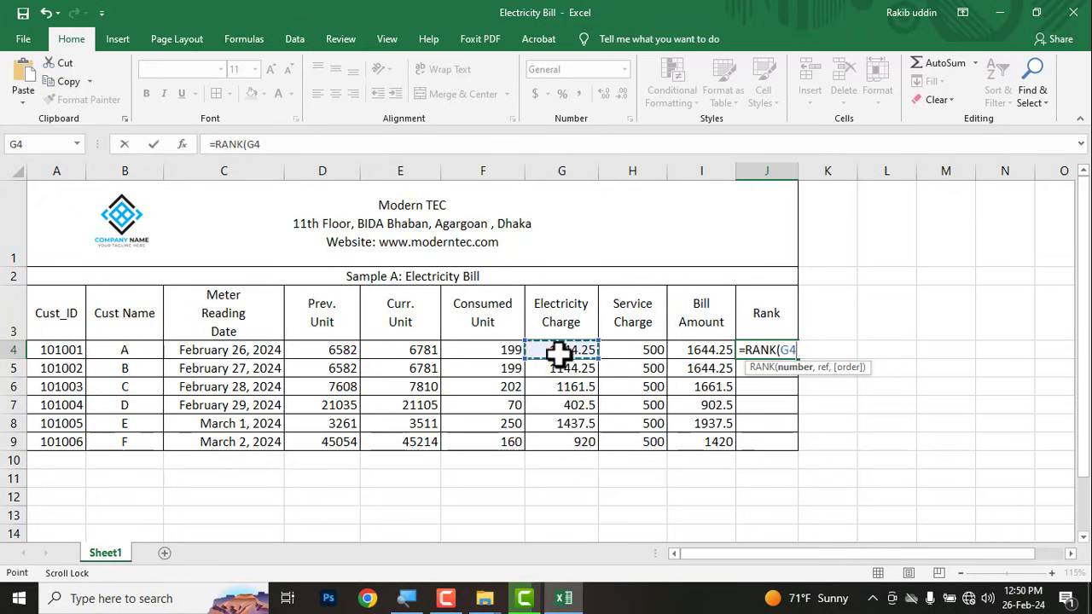
{"action": "type", "text": ","}
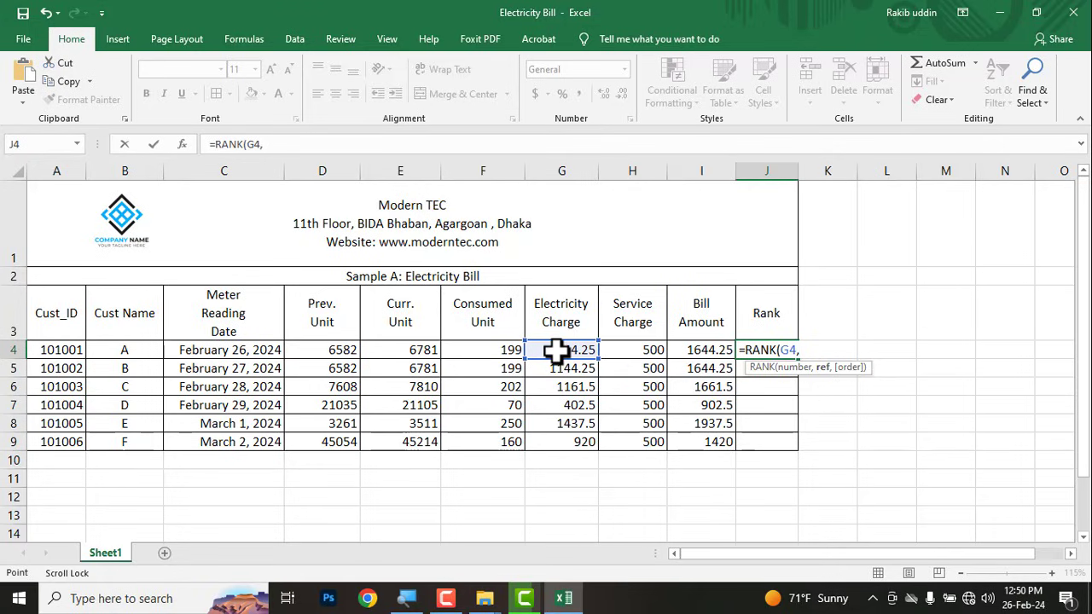
{"action": "left_click_drag", "start_coordinate": [556, 350], "coordinate": [556, 440]}
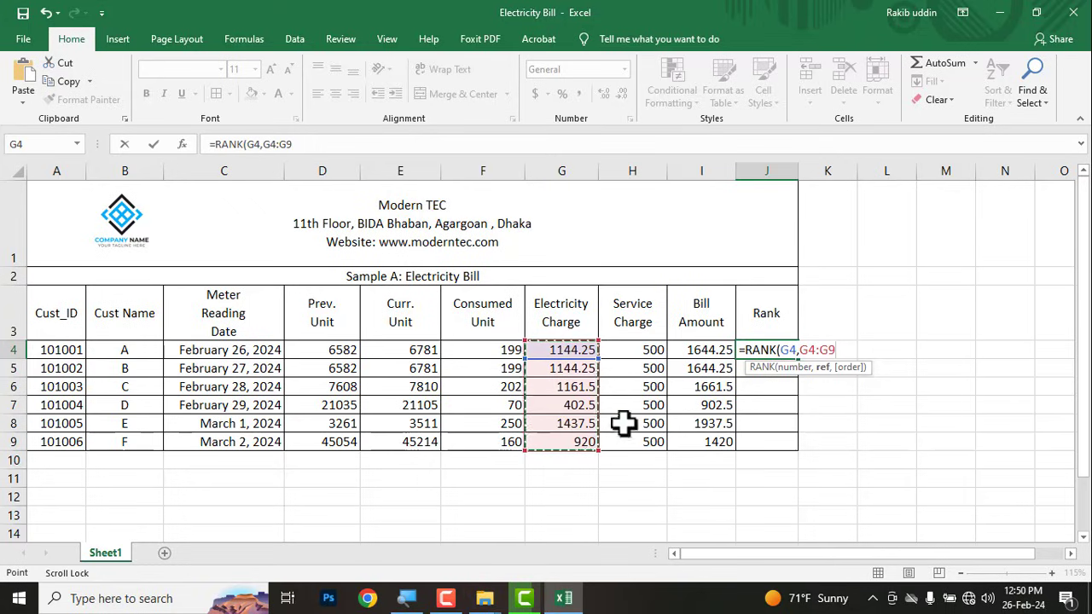
{"action": "left_click_drag", "start_coordinate": [802, 349], "coordinate": [834, 350]}
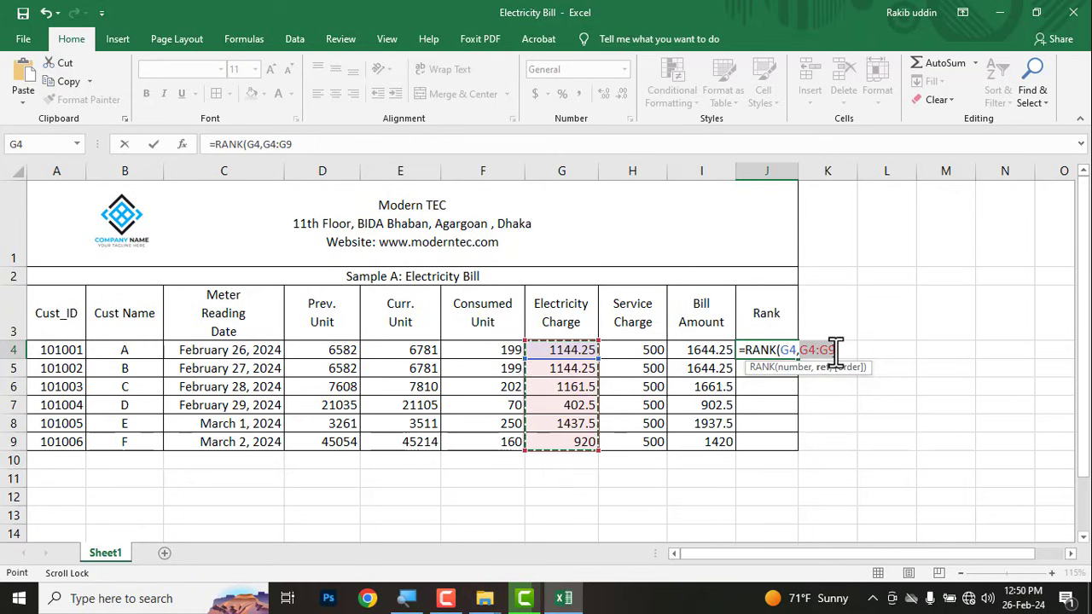
{"action": "left_click", "coordinate": [834, 350]}
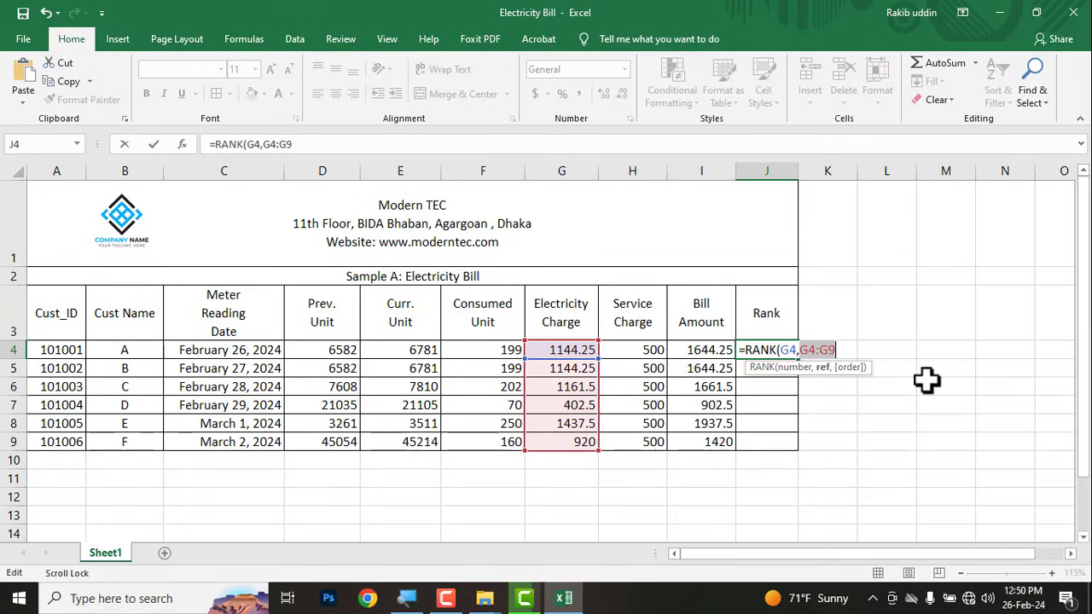
{"action": "key", "text": "F4"}
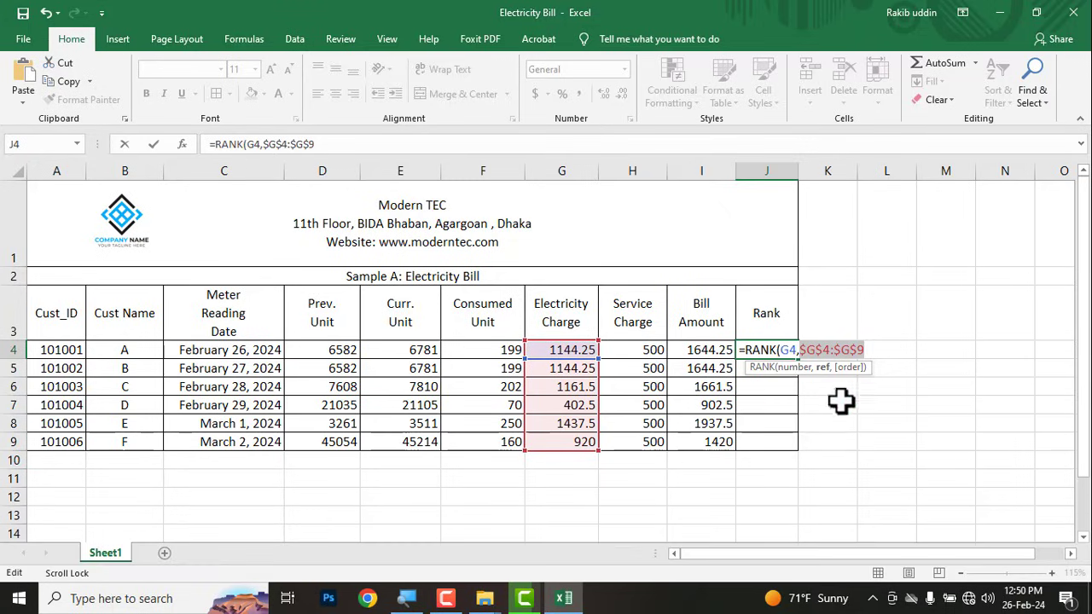
{"action": "left_click", "coordinate": [864, 350]}
{"action": "left_click", "coordinate": [864, 350]}
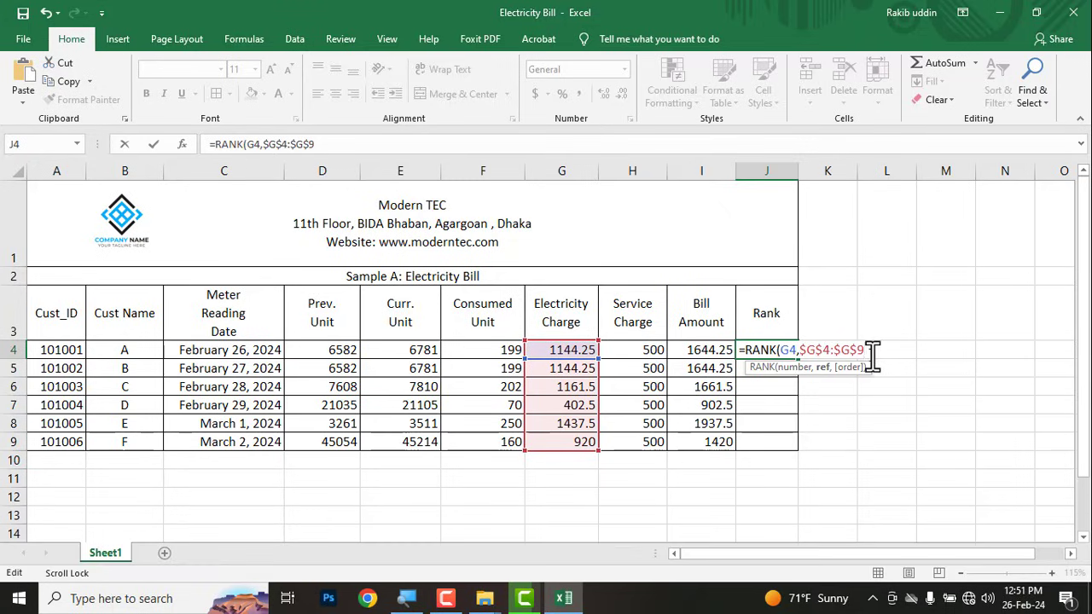
{"action": "type", "text": ",1"}
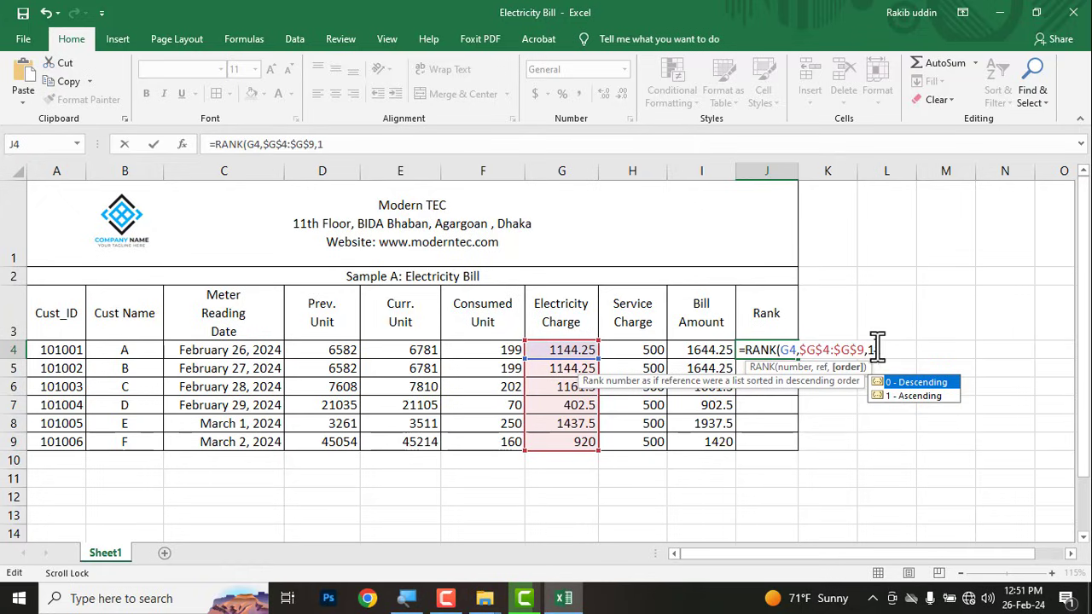
{"action": "key", "text": "BackSpace"}
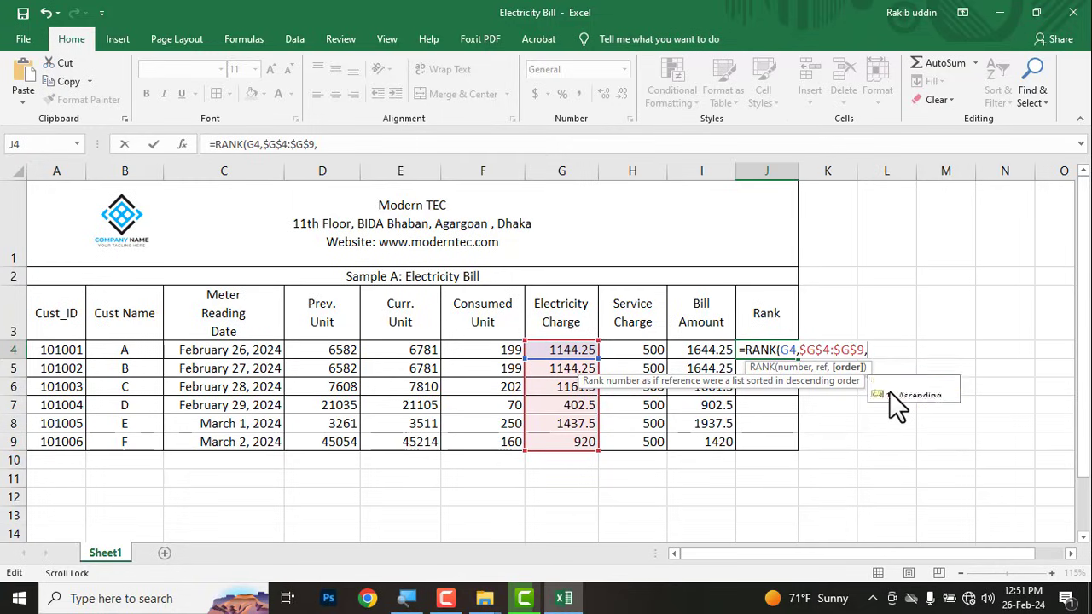
{"action": "type", "text": "0)"}
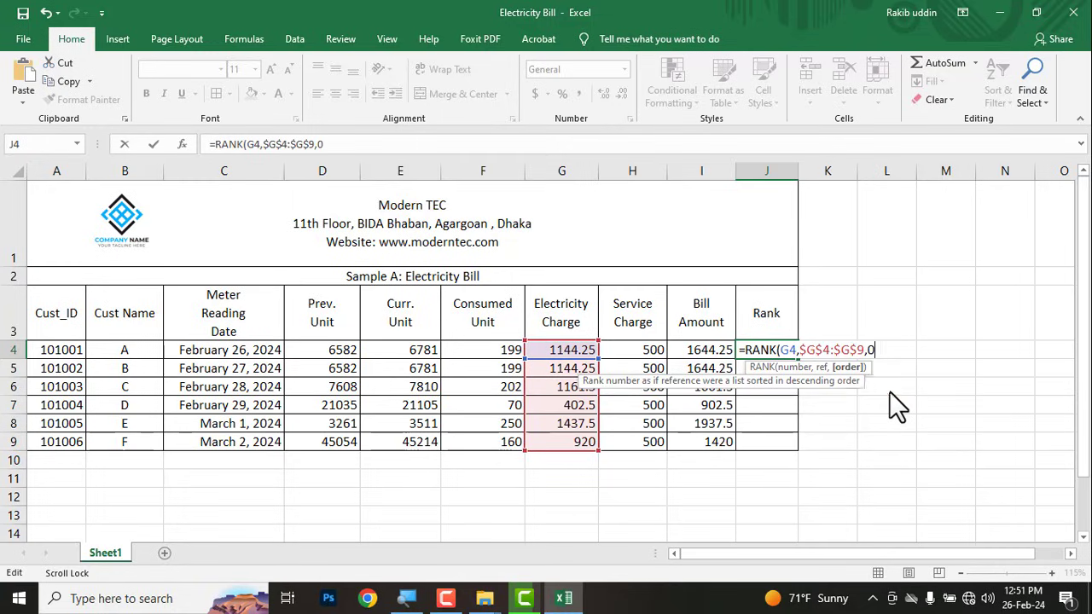
{"action": "key", "text": "Return"}
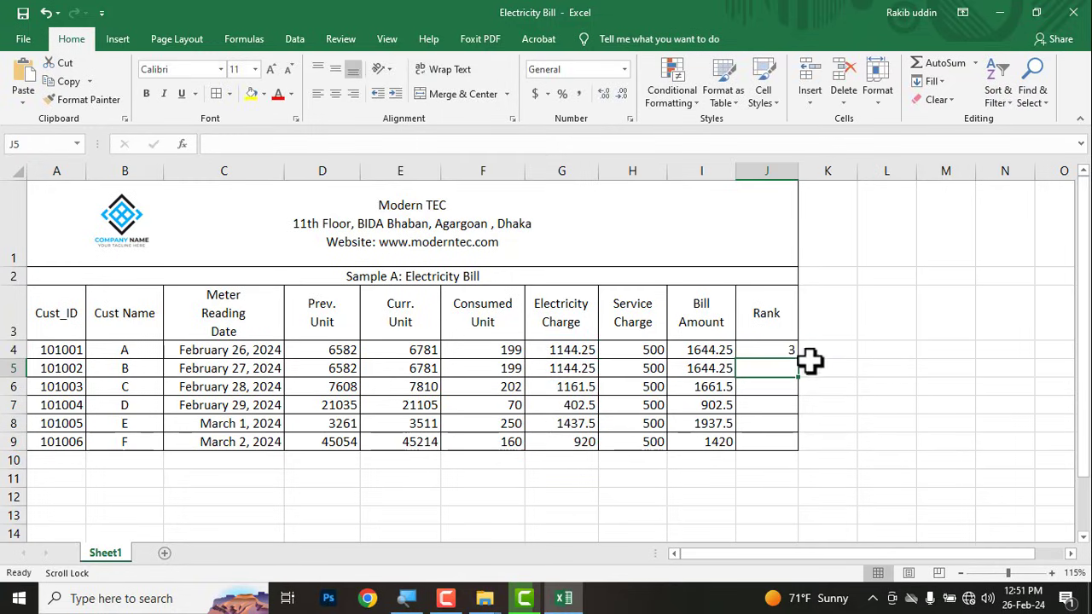
Step: Copy the rank formula down to J9, giving ranks 3, 3, 2, 6, 1, 5
{"action": "left_click", "coordinate": [765, 352]}
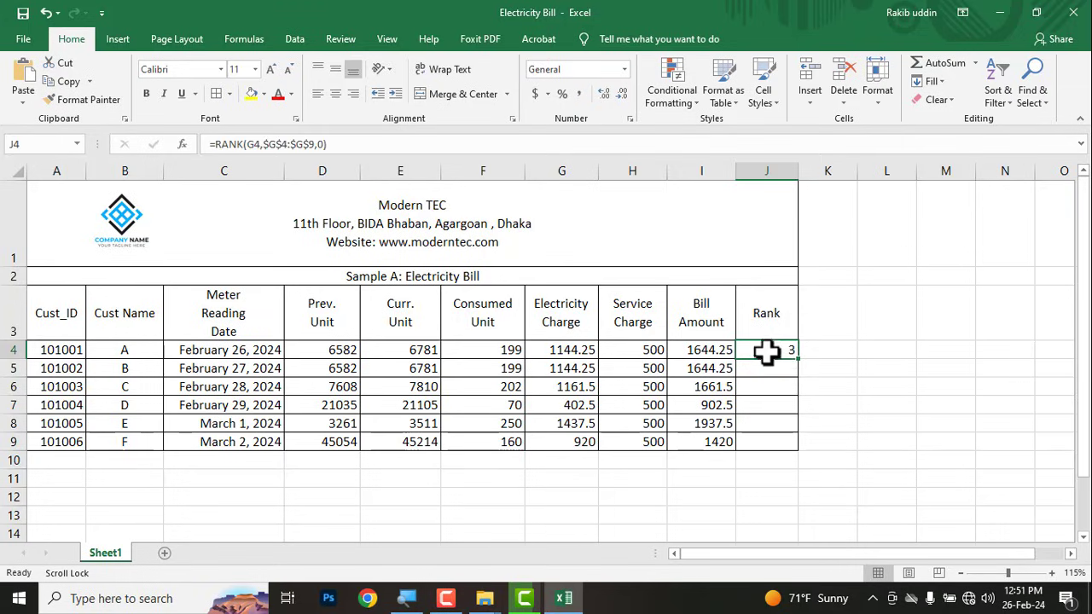
{"action": "left_click", "coordinate": [584, 353]}
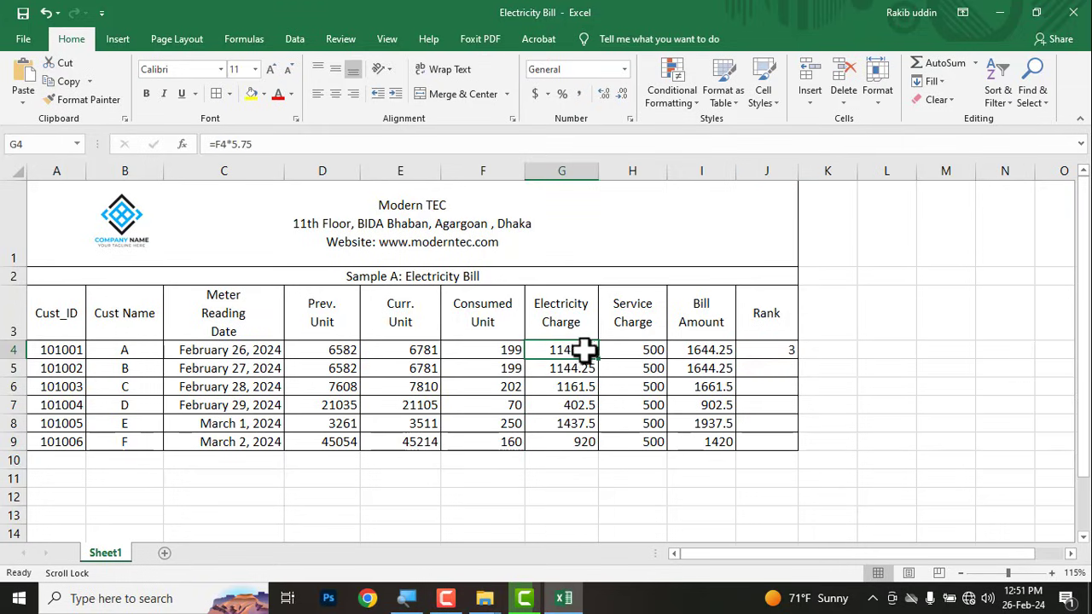
{"action": "left_click", "coordinate": [766, 344]}
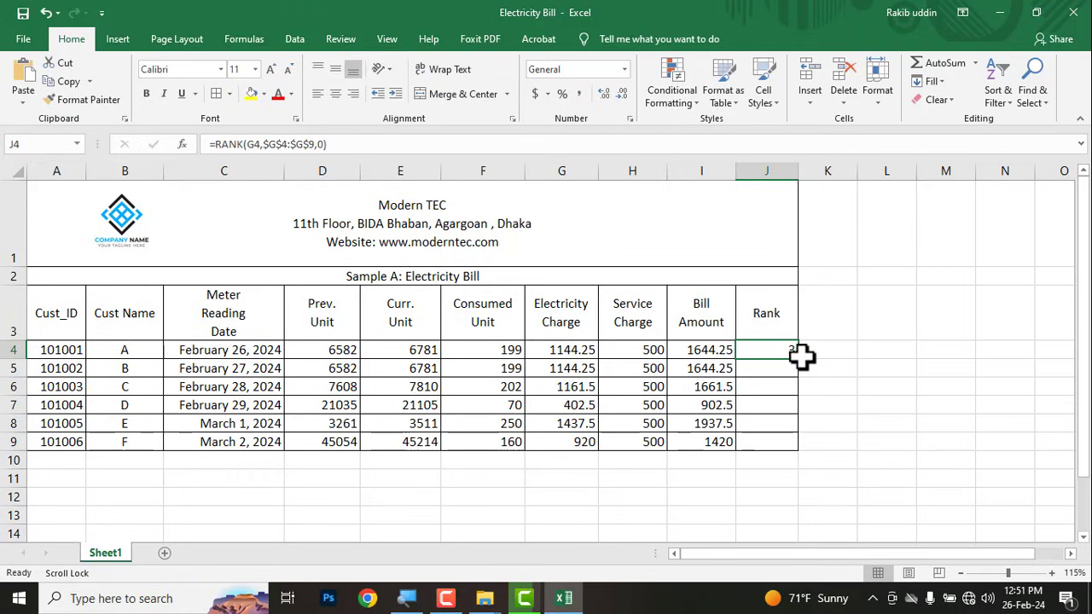
{"action": "left_click_drag", "start_coordinate": [800, 361], "coordinate": [794, 449]}
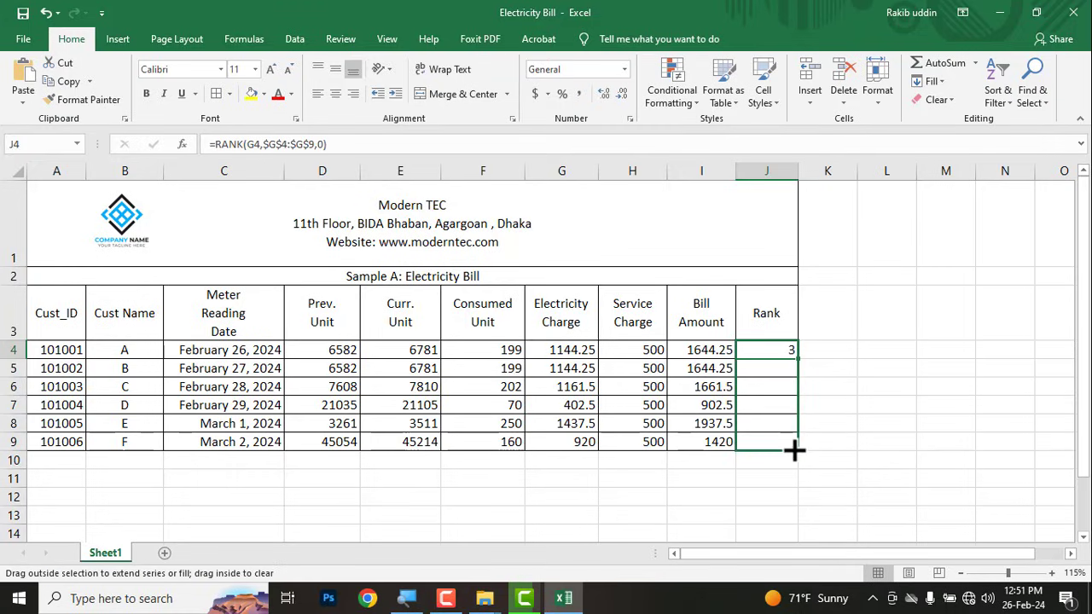
{"action": "left_click", "coordinate": [685, 502]}
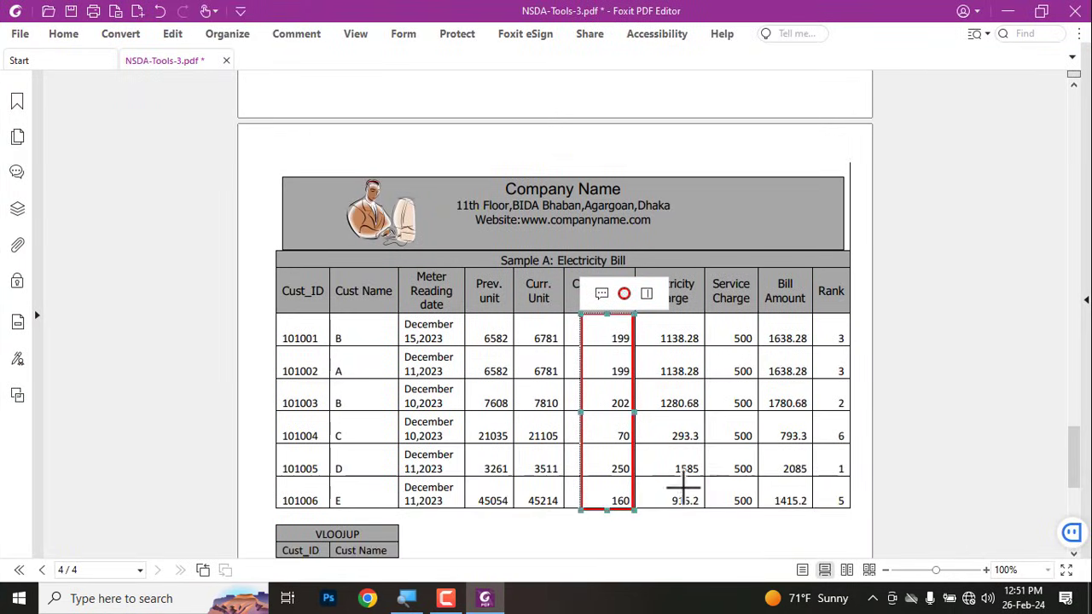
Step: Bring the sample's VLOOJUP table into view in Foxit and select its heading text
{"action": "scroll", "coordinate": [682, 488], "scroll_direction": "down", "scroll_amount": 1}
{"action": "scroll", "coordinate": [409, 466], "scroll_direction": "up", "scroll_amount": 2, "text": "ctrl"}
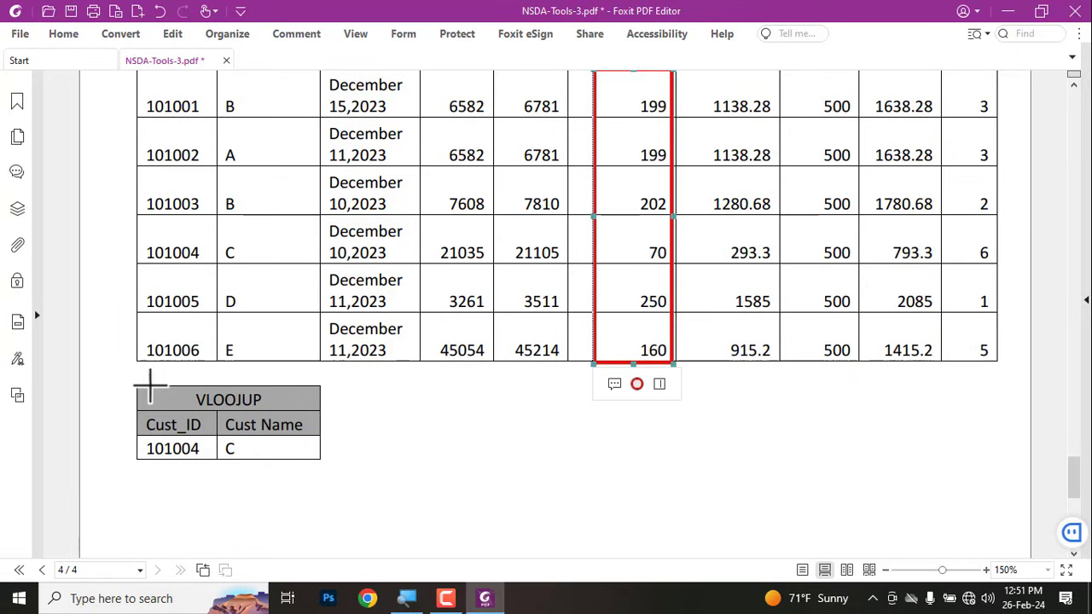
{"action": "left_click_drag", "start_coordinate": [120, 374], "coordinate": [354, 440]}
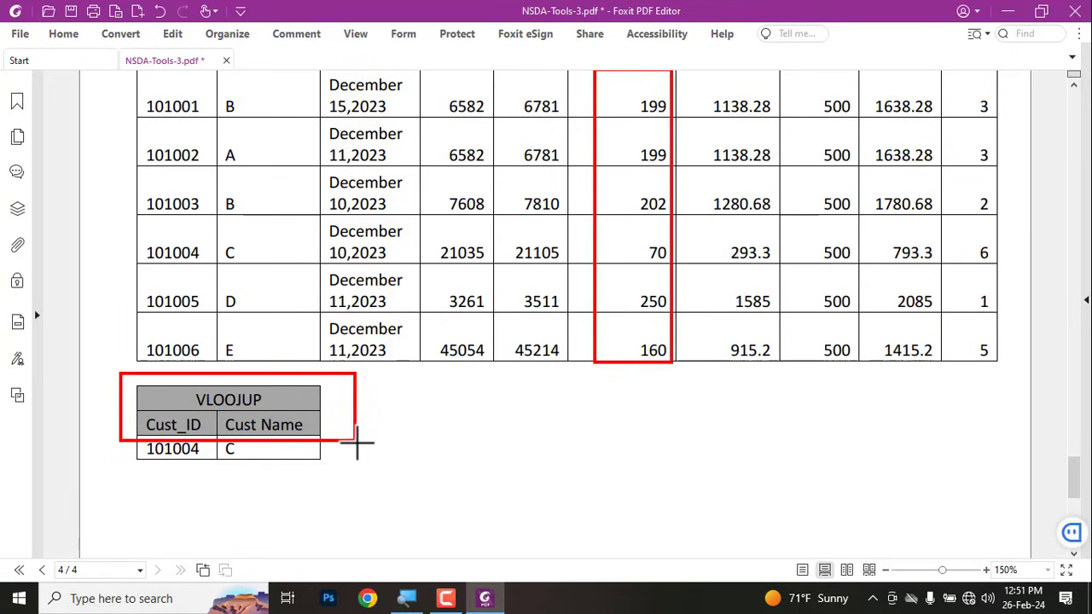
{"action": "key", "text": "ctrl+z"}
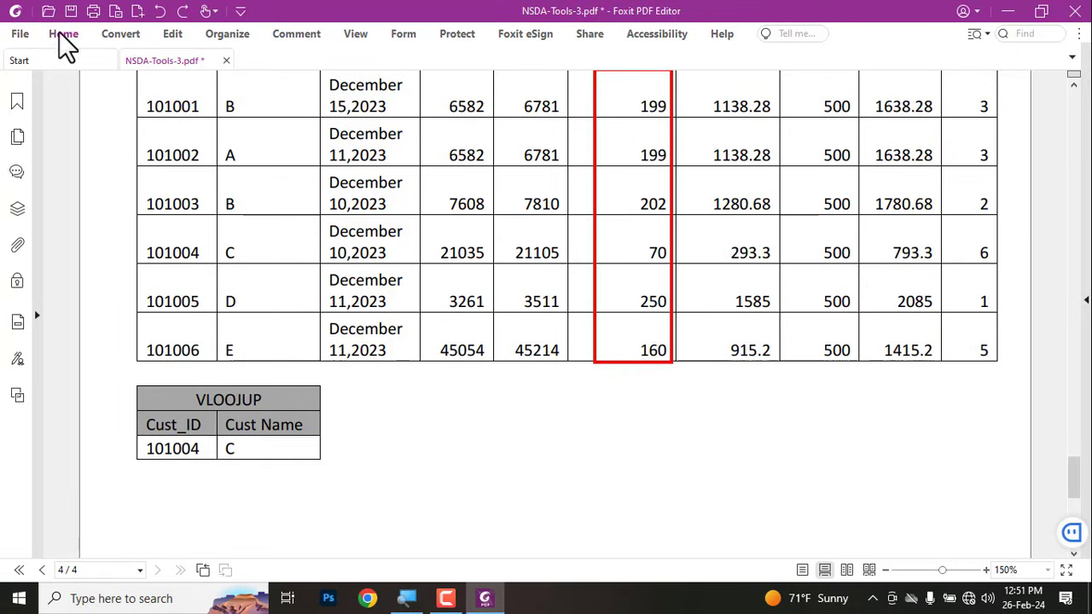
{"action": "left_click", "coordinate": [64, 35]}
{"action": "left_click_drag", "start_coordinate": [197, 399], "coordinate": [265, 399]}
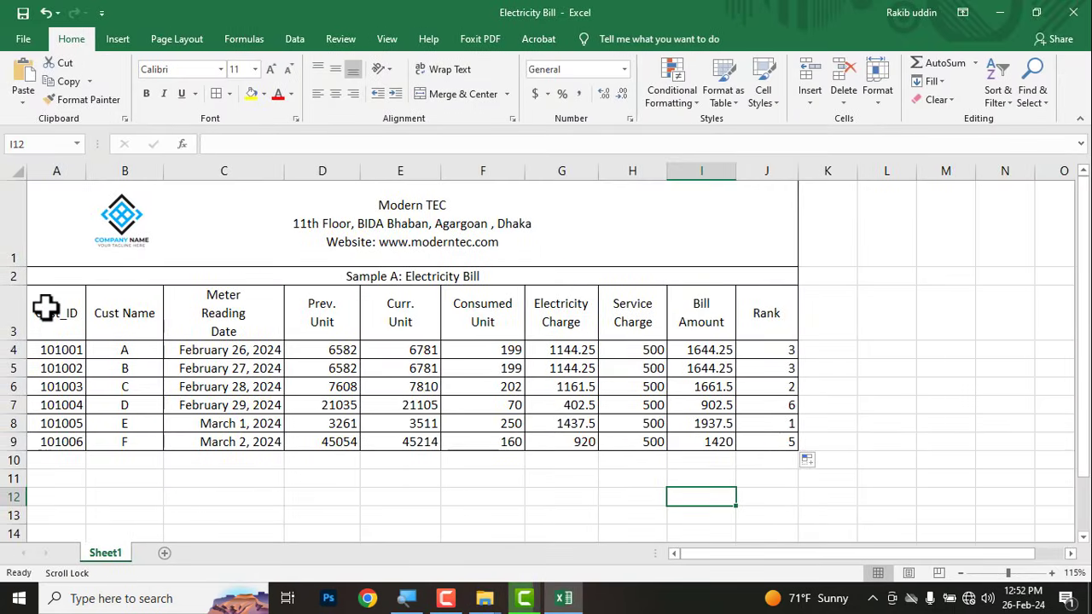
Step: Select cell B12 where the lookup table heading will start
{"action": "left_click", "coordinate": [99, 498]}
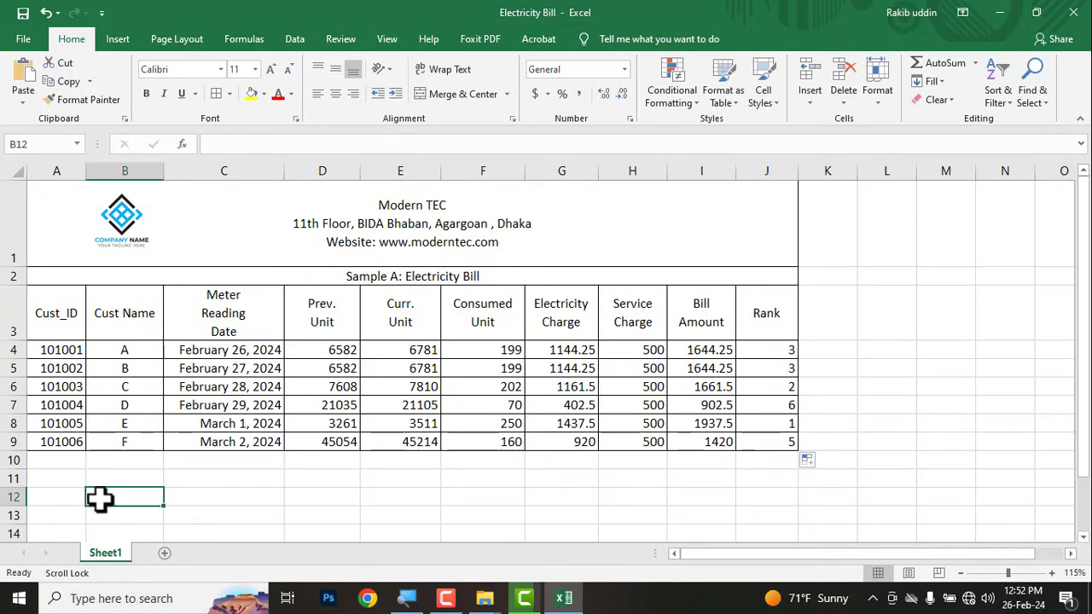
Step: Merge and centre B12:C12 with a 'VLOOKUP' heading, correcting the 'VLOOJUP' typo
{"action": "left_click_drag", "start_coordinate": [115, 497], "coordinate": [188, 497]}
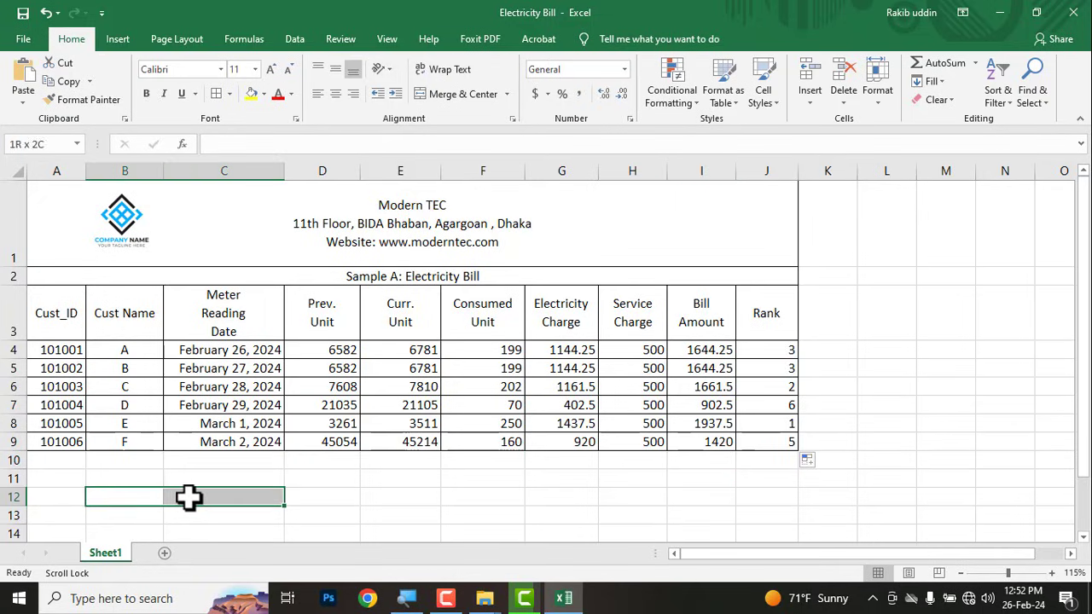
{"action": "left_click", "coordinate": [433, 94]}
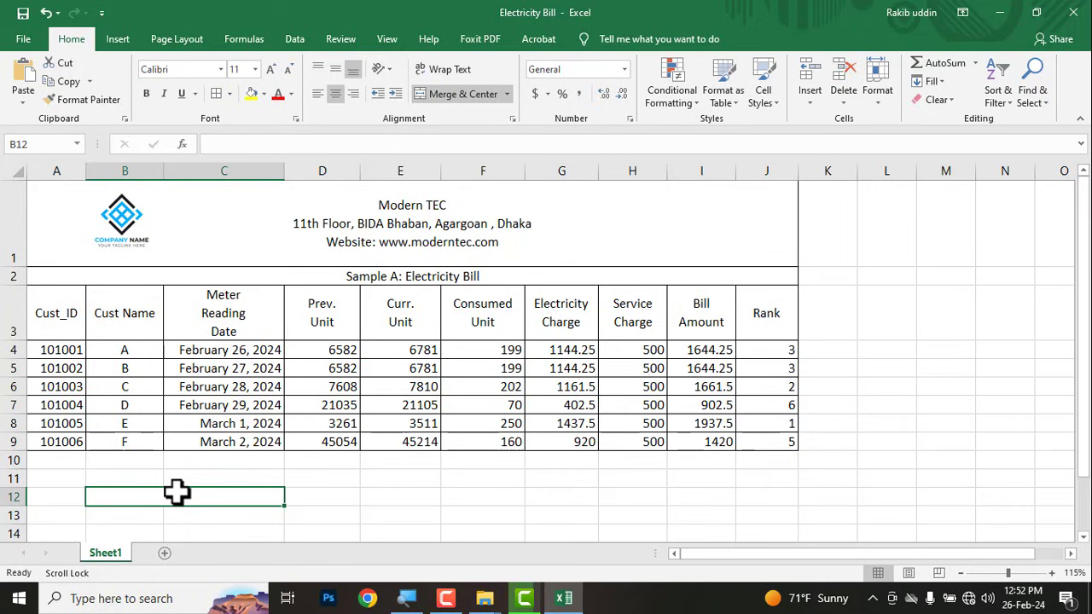
{"action": "type", "text": "VLOOJUP"}
{"action": "left_click", "coordinate": [329, 514]}
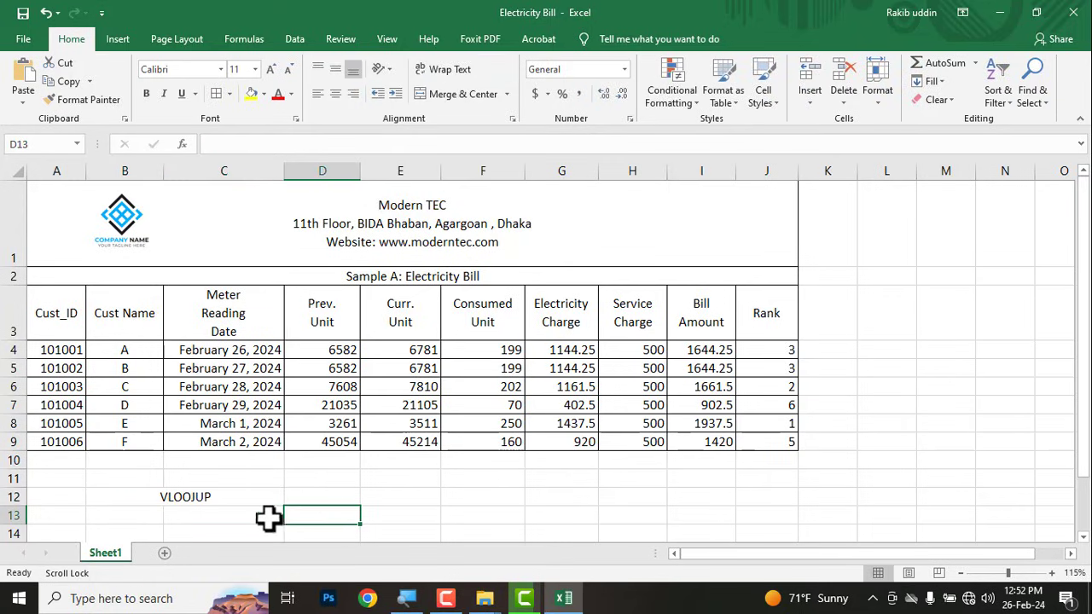
{"action": "scroll", "coordinate": [208, 512], "scroll_direction": "down", "scroll_amount": 1}
{"action": "scroll", "coordinate": [207, 513], "scroll_direction": "down", "scroll_amount": 1}
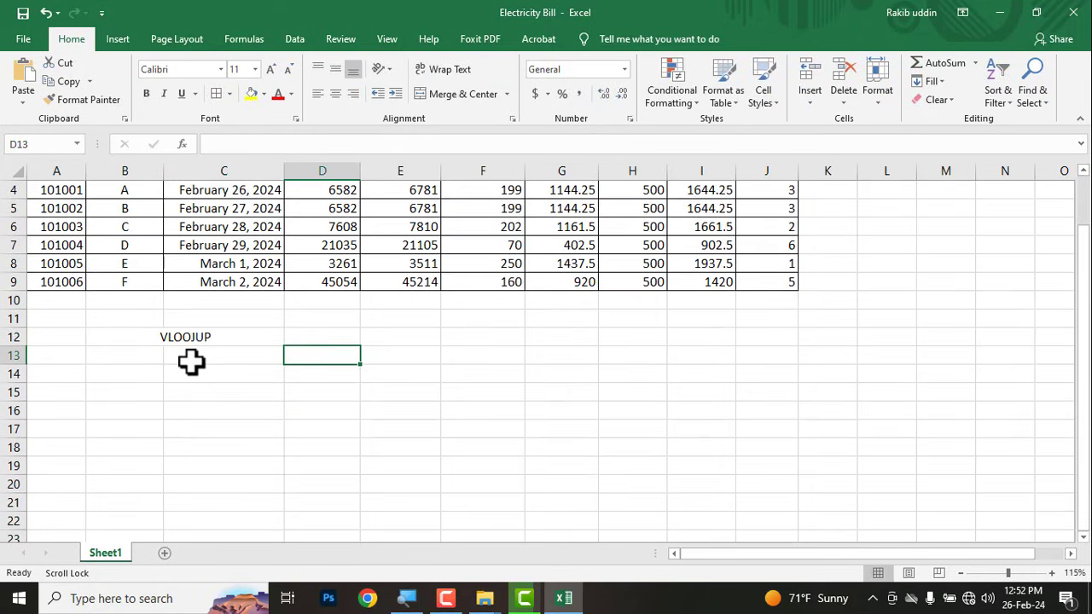
{"action": "double_click", "coordinate": [248, 341]}
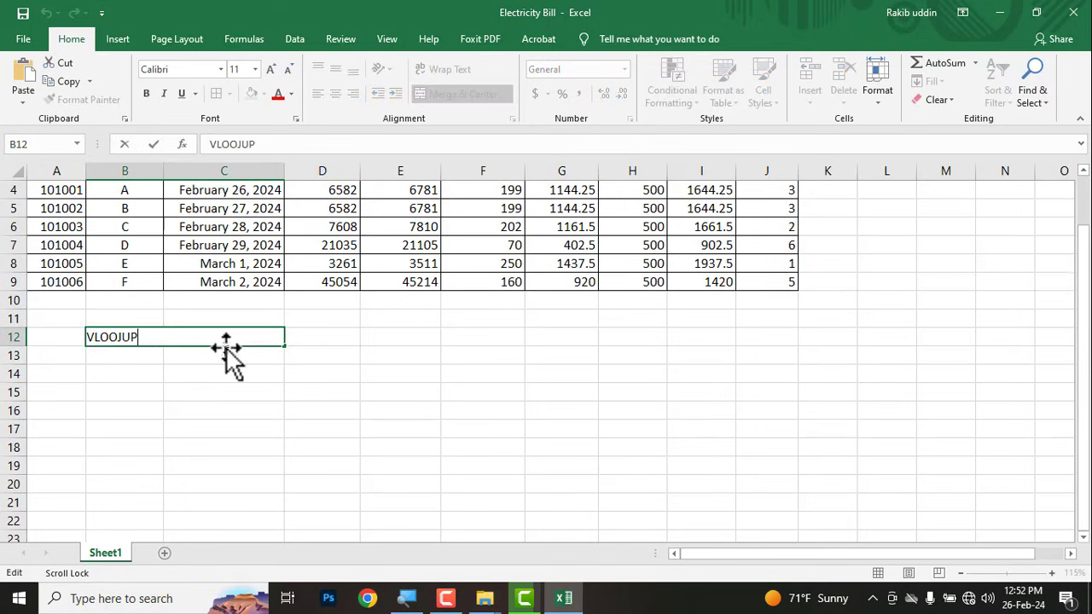
{"action": "left_click", "coordinate": [130, 338]}
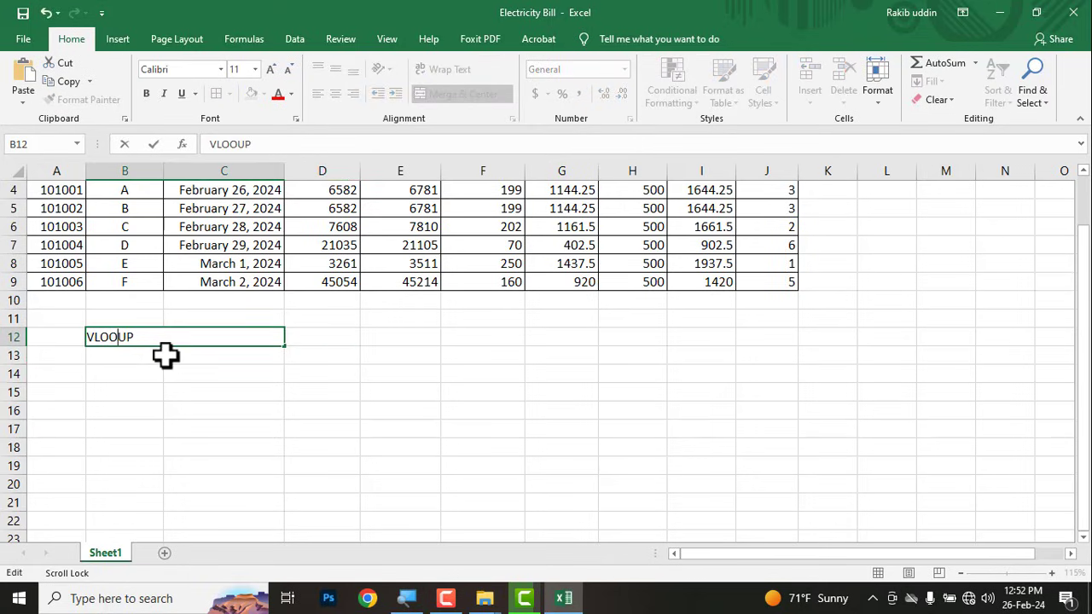
{"action": "type", "text": "K"}
{"action": "key", "text": "Return"}
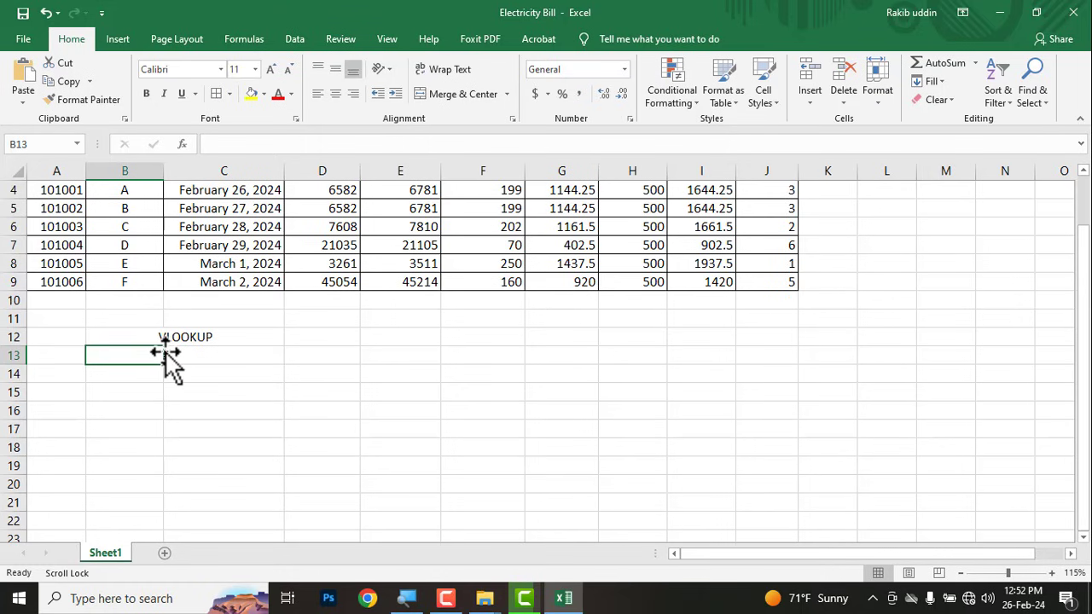
{"action": "scroll", "coordinate": [164, 372], "scroll_direction": "up", "scroll_amount": 1}
Step: Copy the Cust_ID and Cust Name headers into B13:C13 as the lookup table headings
{"action": "left_click", "coordinate": [54, 318]}
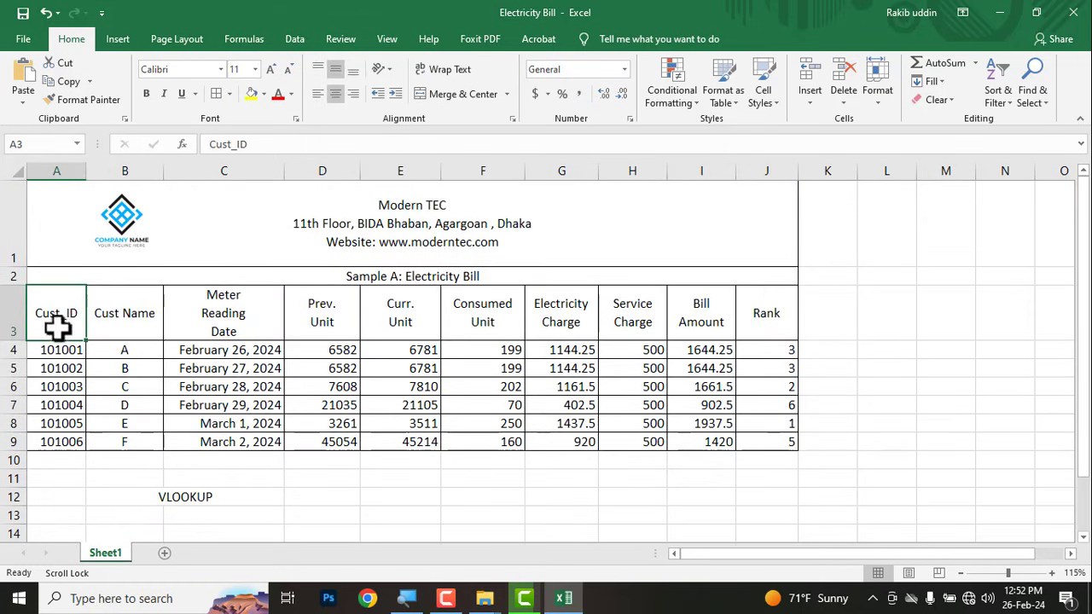
{"action": "key", "text": "ctrl+c"}
{"action": "scroll", "coordinate": [128, 384], "scroll_direction": "down", "scroll_amount": 1}
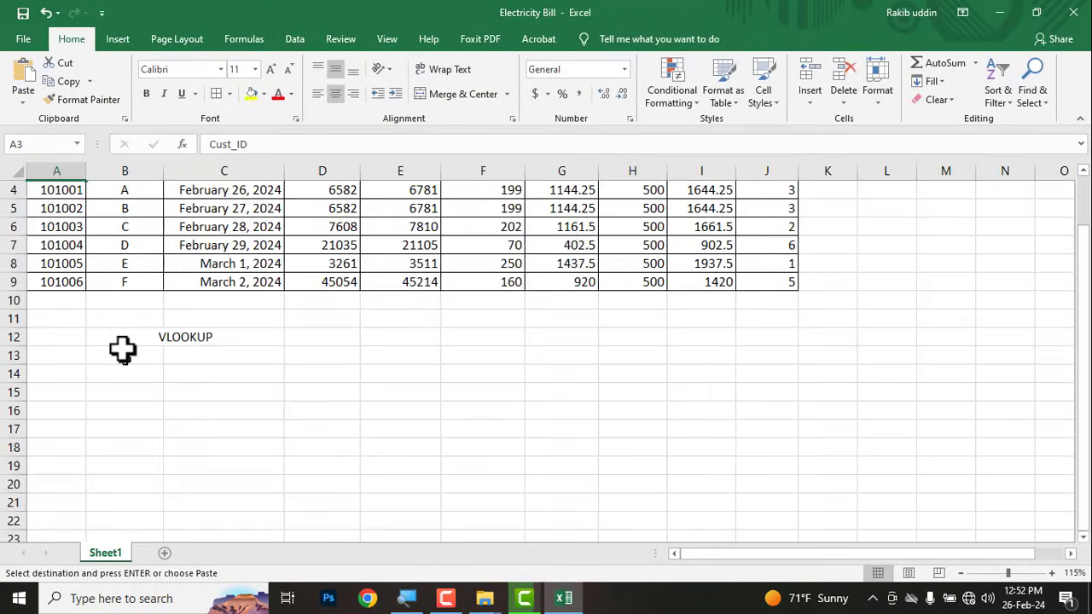
{"action": "scroll", "coordinate": [122, 341], "scroll_direction": "up", "scroll_amount": 1}
{"action": "left_click_drag", "start_coordinate": [53, 312], "coordinate": [100, 318]}
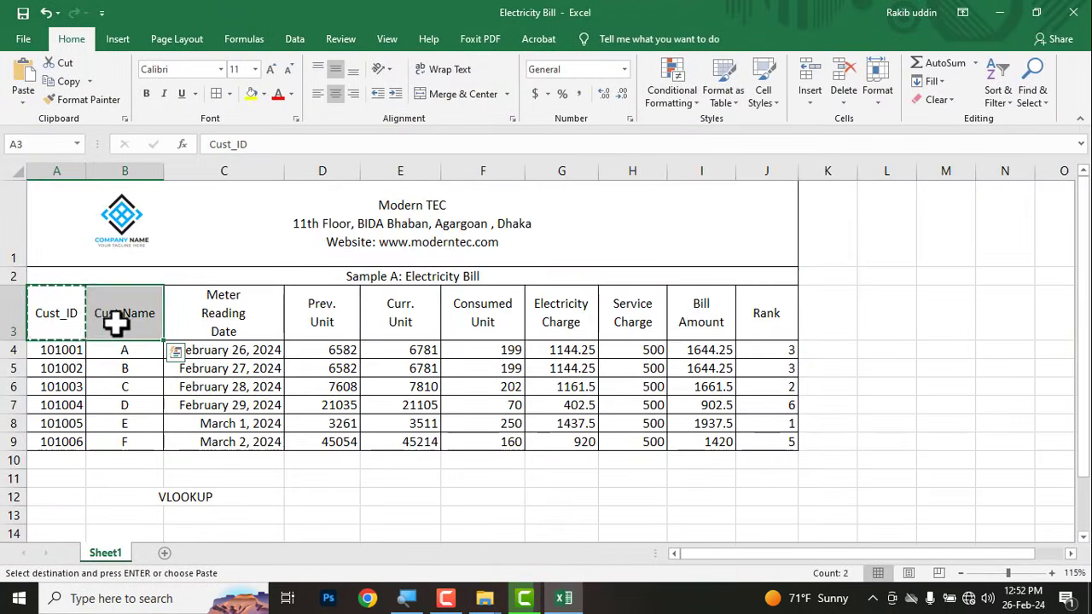
{"action": "scroll", "coordinate": [127, 393], "scroll_direction": "down", "scroll_amount": 1}
{"action": "scroll", "coordinate": [146, 427], "scroll_direction": "down", "scroll_amount": 1}
{"action": "left_click", "coordinate": [137, 303]}
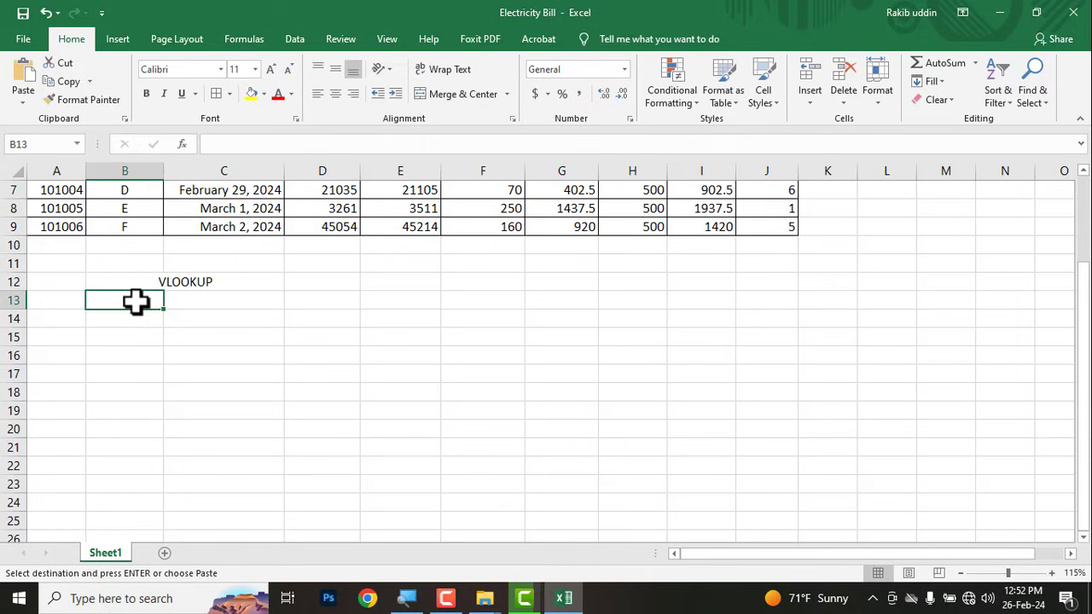
{"action": "key", "text": "ctrl+v"}
{"action": "left_click", "coordinate": [180, 359]}
{"action": "left_click_drag", "start_coordinate": [112, 318], "coordinate": [232, 321]}
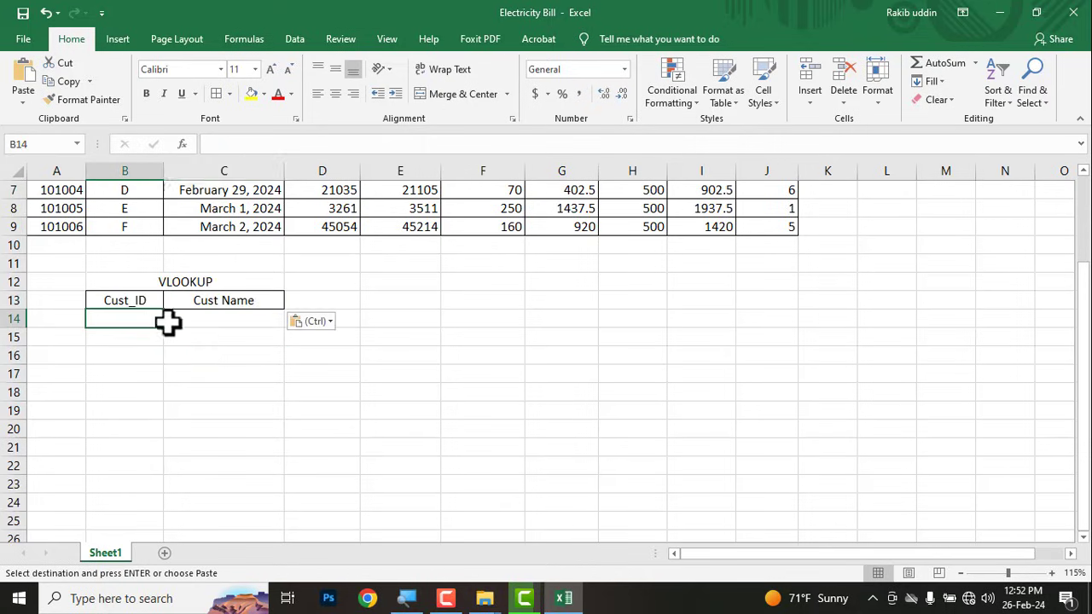
{"action": "left_click", "coordinate": [199, 449]}
Step: Copy customer B's Cust_ID from A5, then leave B14 without entering anything
{"action": "scroll", "coordinate": [151, 421], "scroll_direction": "up", "scroll_amount": 1}
{"action": "scroll", "coordinate": [148, 417], "scroll_direction": "up", "scroll_amount": 1}
{"action": "scroll", "coordinate": [117, 404], "scroll_direction": "up", "scroll_amount": 1}
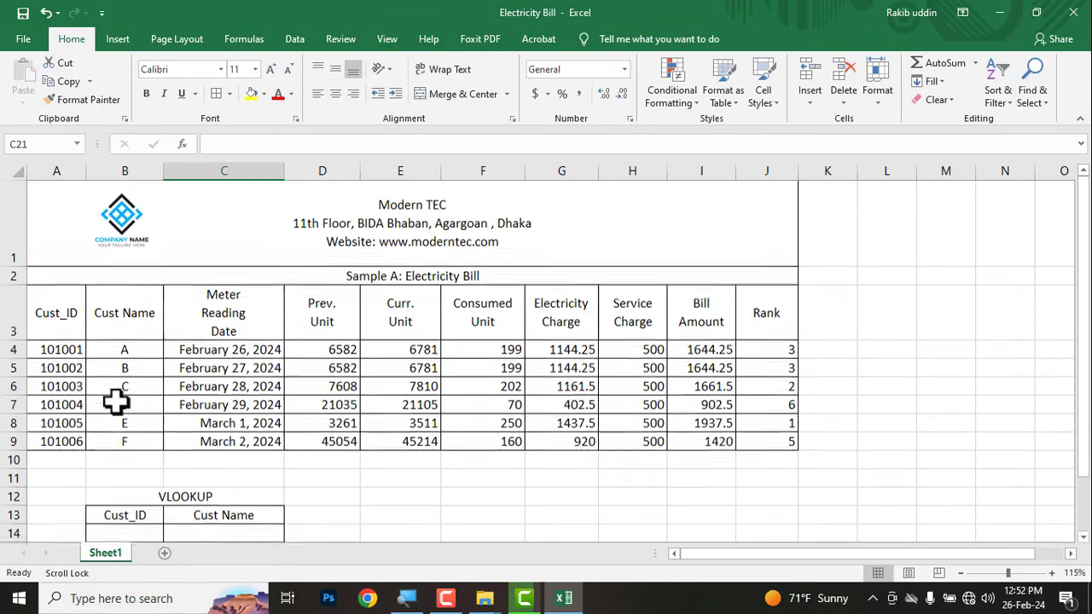
{"action": "left_click", "coordinate": [61, 371]}
{"action": "right_click", "coordinate": [66, 372]}
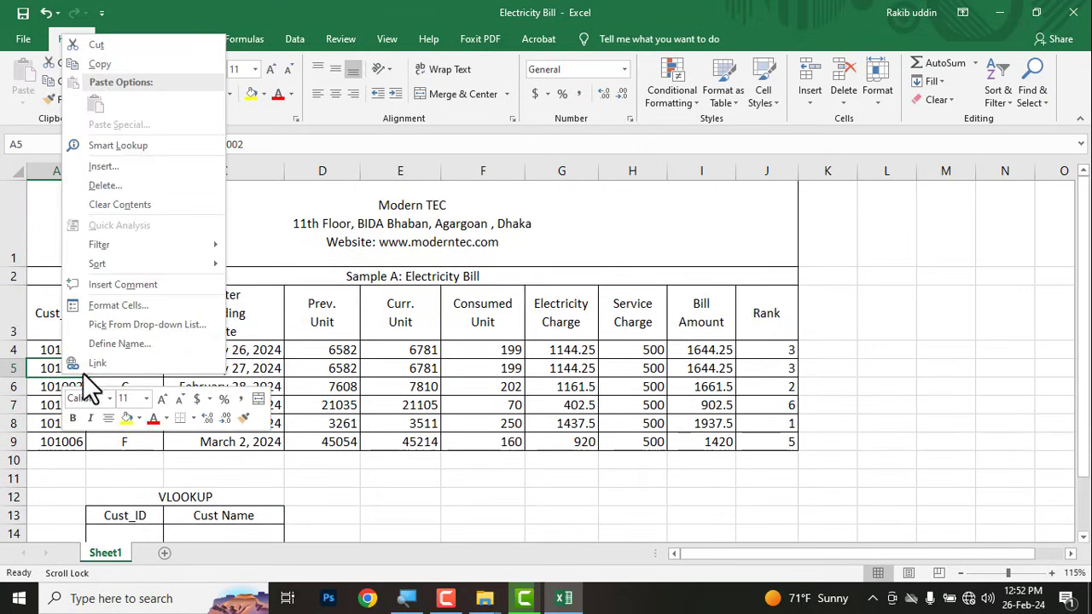
{"action": "left_click", "coordinate": [86, 64]}
{"action": "scroll", "coordinate": [143, 391], "scroll_direction": "down", "scroll_amount": 1}
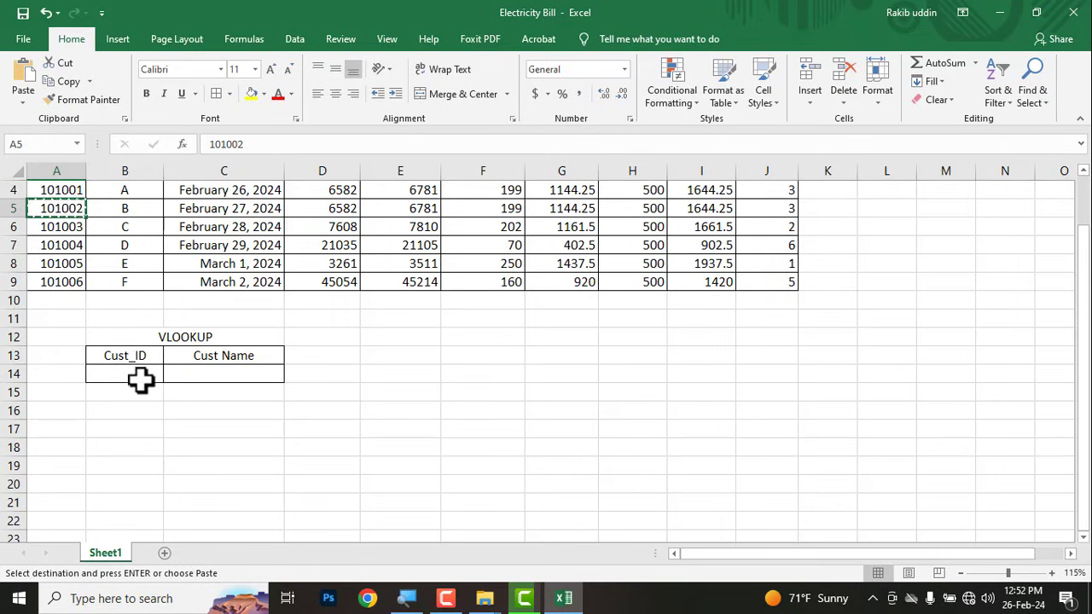
{"action": "double_click", "coordinate": [140, 373]}
{"action": "left_click", "coordinate": [175, 450]}
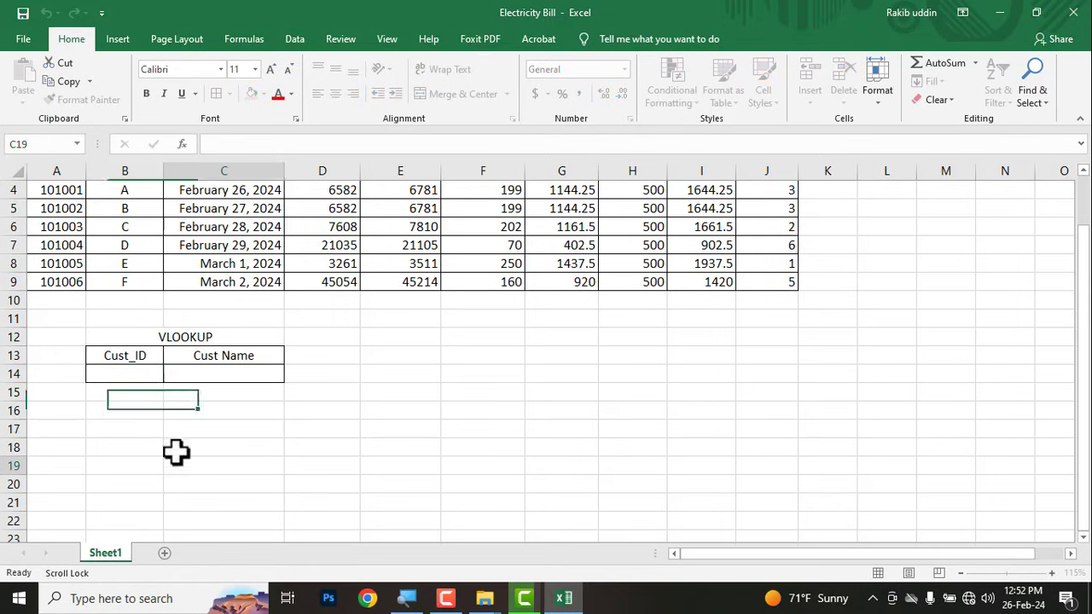
{"action": "left_click", "coordinate": [139, 372]}
{"action": "left_click", "coordinate": [183, 464]}
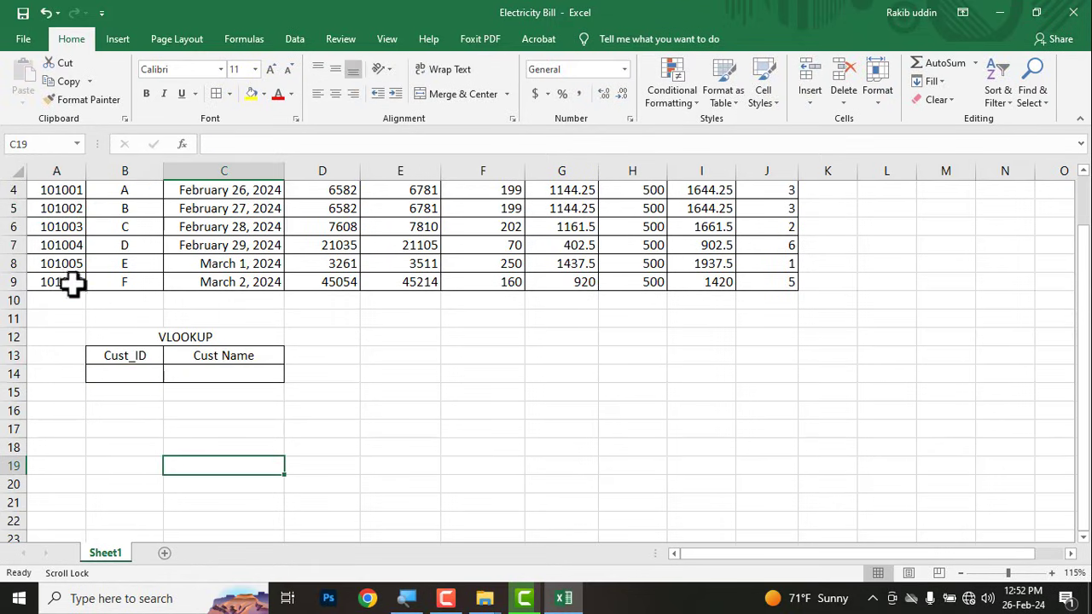
Step: Paste customer E's Cust_ID 101005 from A8 into cell B14
{"action": "left_click", "coordinate": [68, 265]}
{"action": "key", "text": "ctrl+c"}
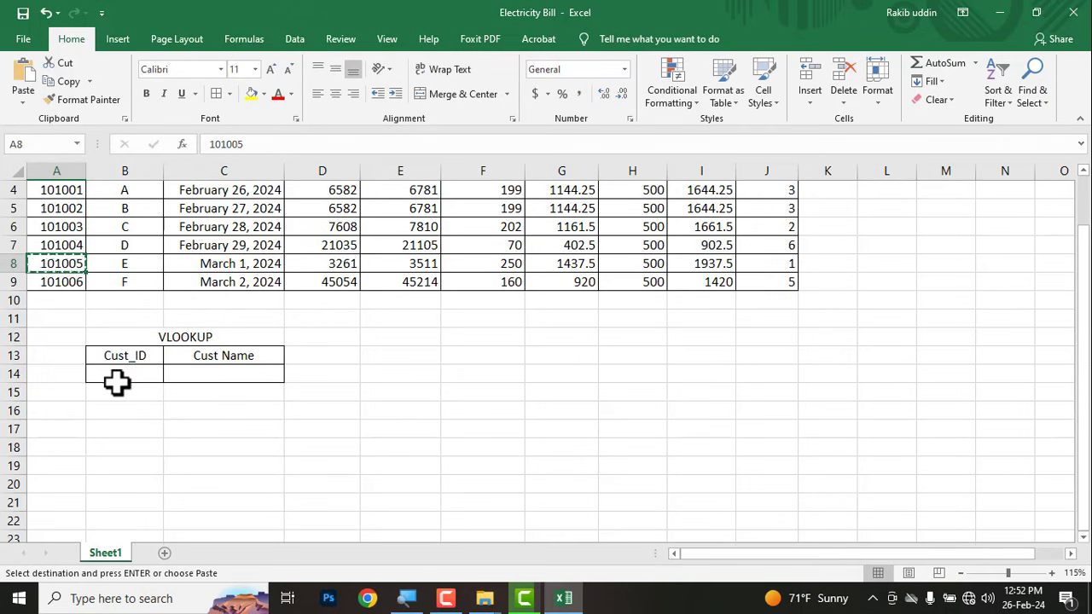
{"action": "left_click", "coordinate": [119, 373]}
{"action": "key", "text": "ctrl+v"}
{"action": "left_click", "coordinate": [196, 431]}
{"action": "scroll", "coordinate": [196, 436], "scroll_direction": "up", "scroll_amount": 1}
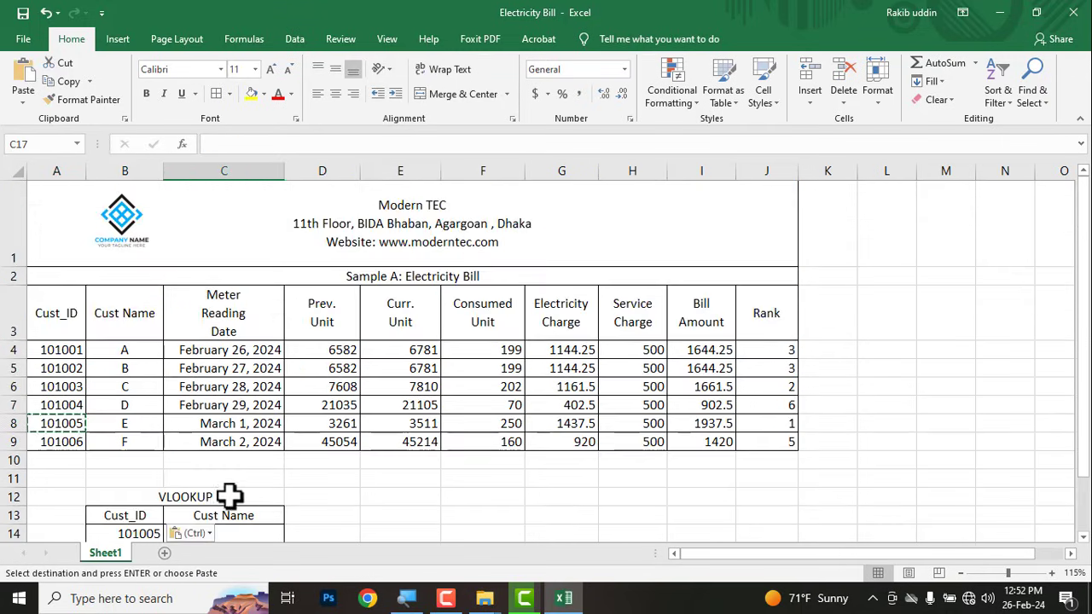
{"action": "scroll", "coordinate": [282, 475], "scroll_direction": "down", "scroll_amount": 1, "text": "ctrl"}
{"action": "left_click", "coordinate": [205, 486]}
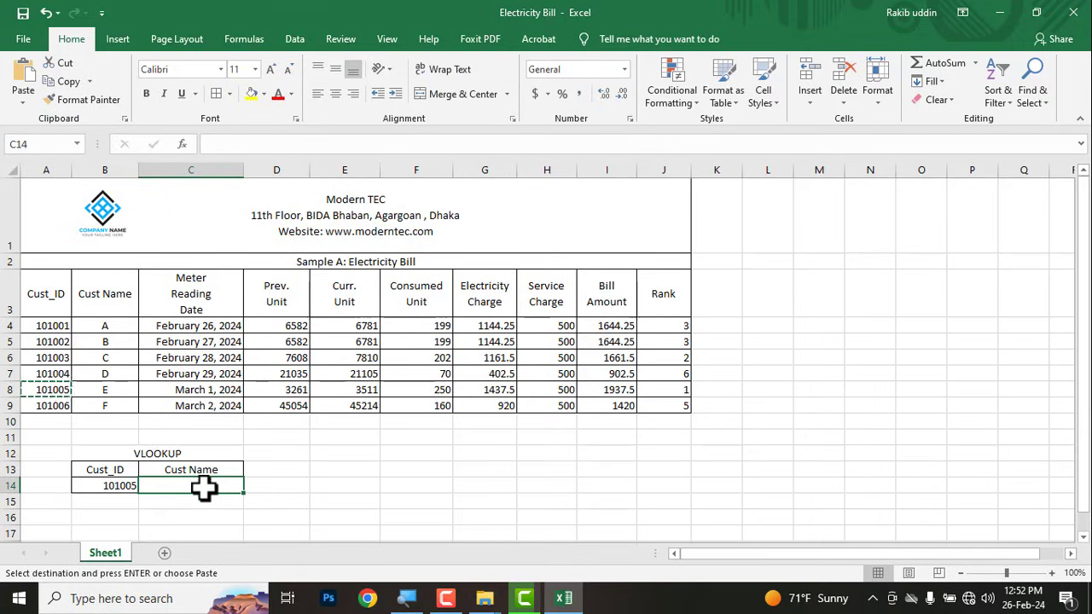
Step: Enter =VLOOKUP($B$14,$A$4:$B$9,2,0) in C14 so it returns customer name E
{"action": "type", "text": "="}
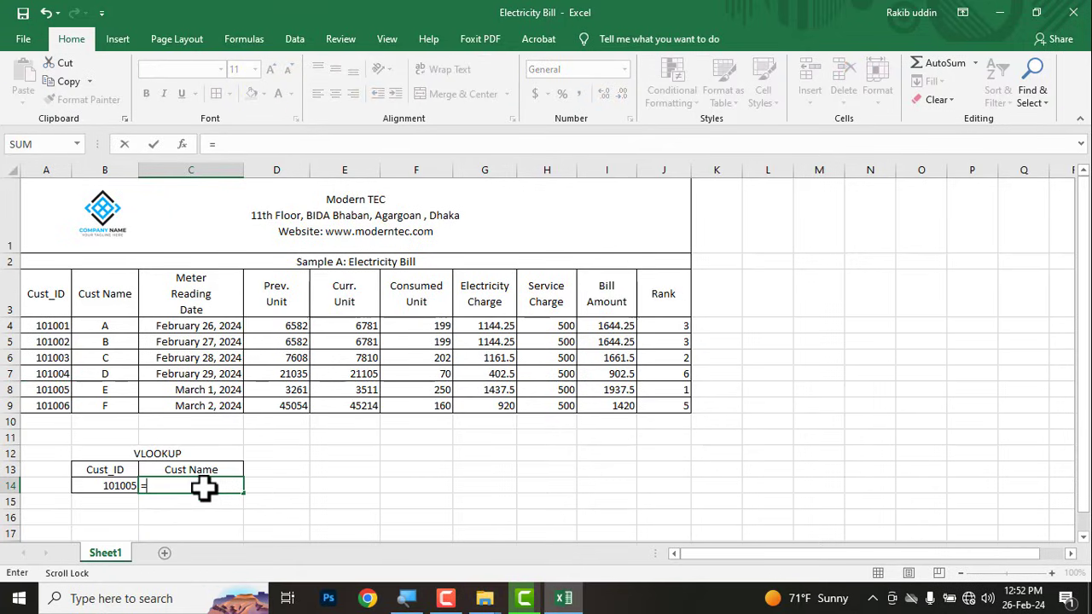
{"action": "type", "text": "VL"}
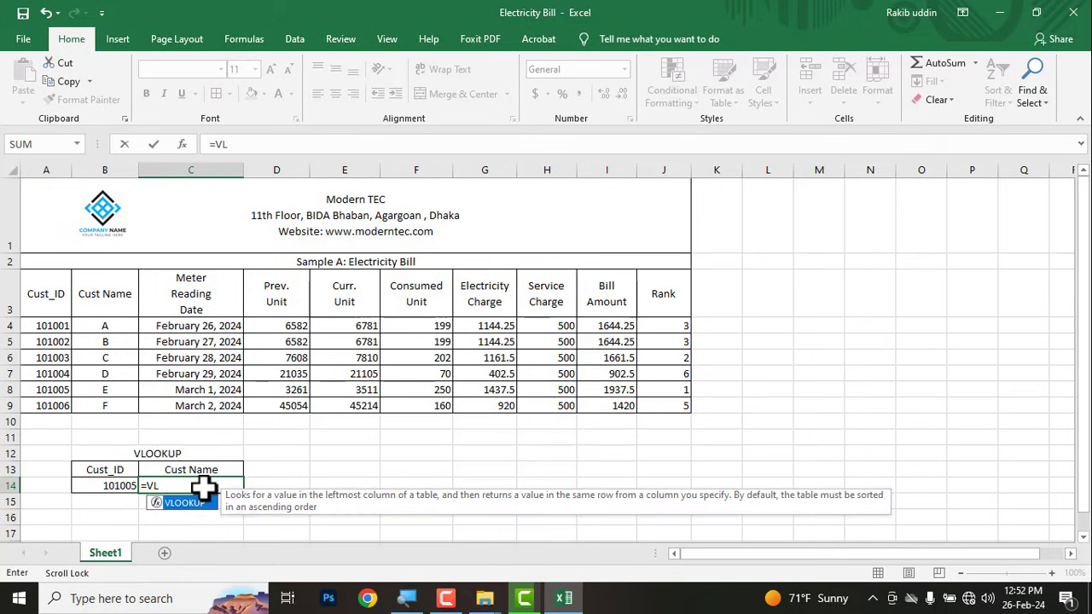
{"action": "key", "text": "Tab"}
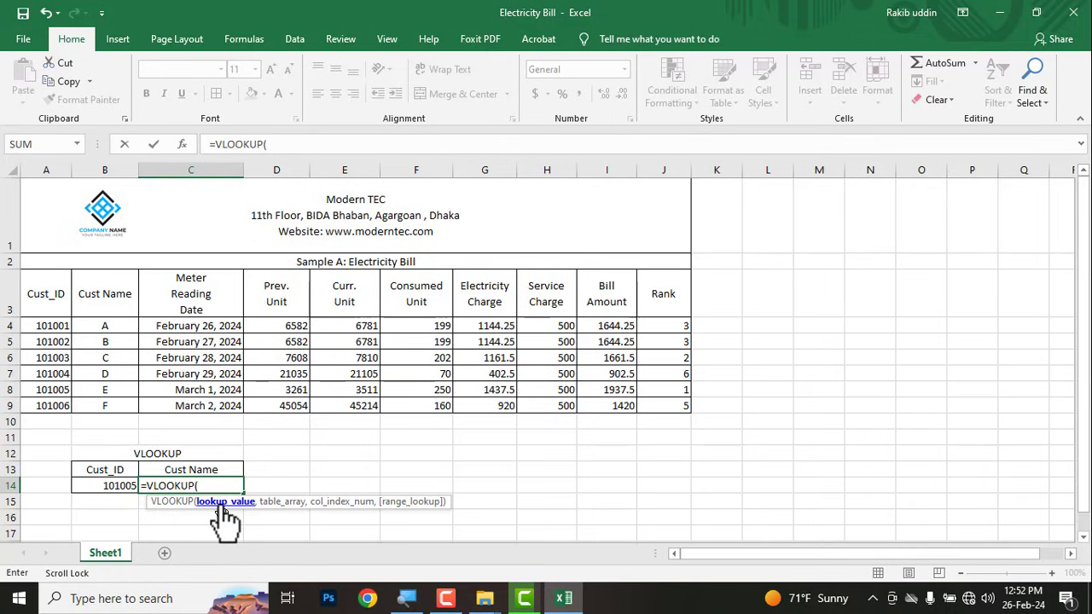
{"action": "left_click", "coordinate": [105, 485]}
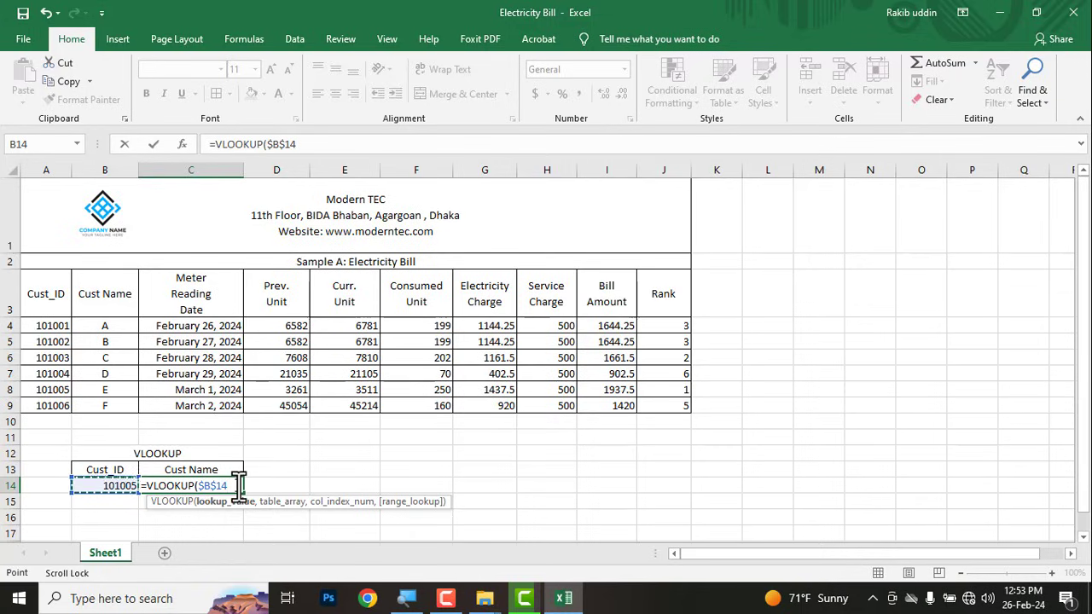
{"action": "type", "text": ","}
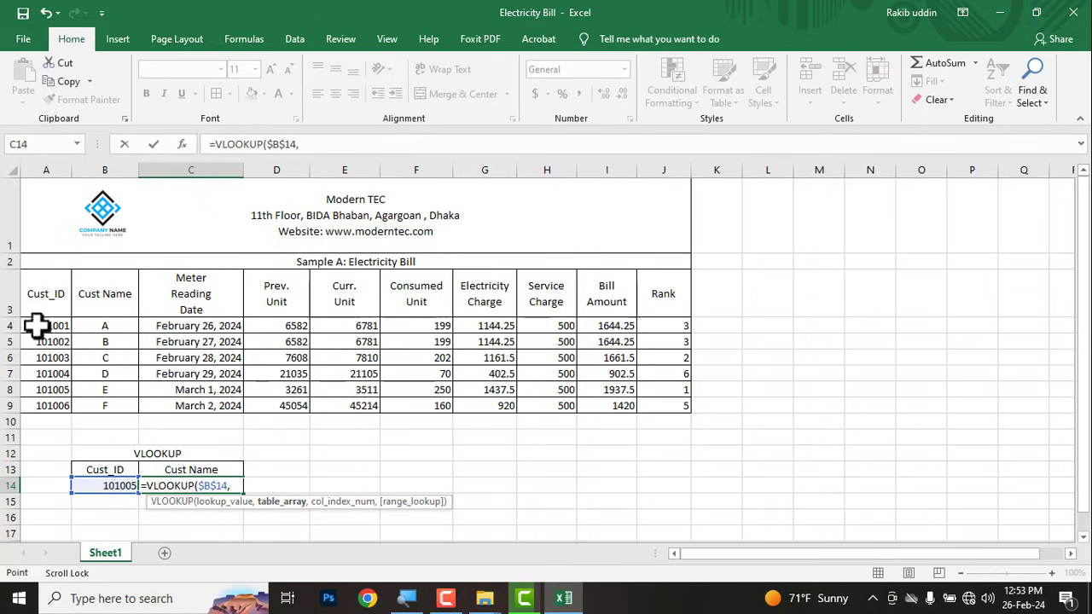
{"action": "left_click_drag", "start_coordinate": [36, 325], "coordinate": [99, 410]}
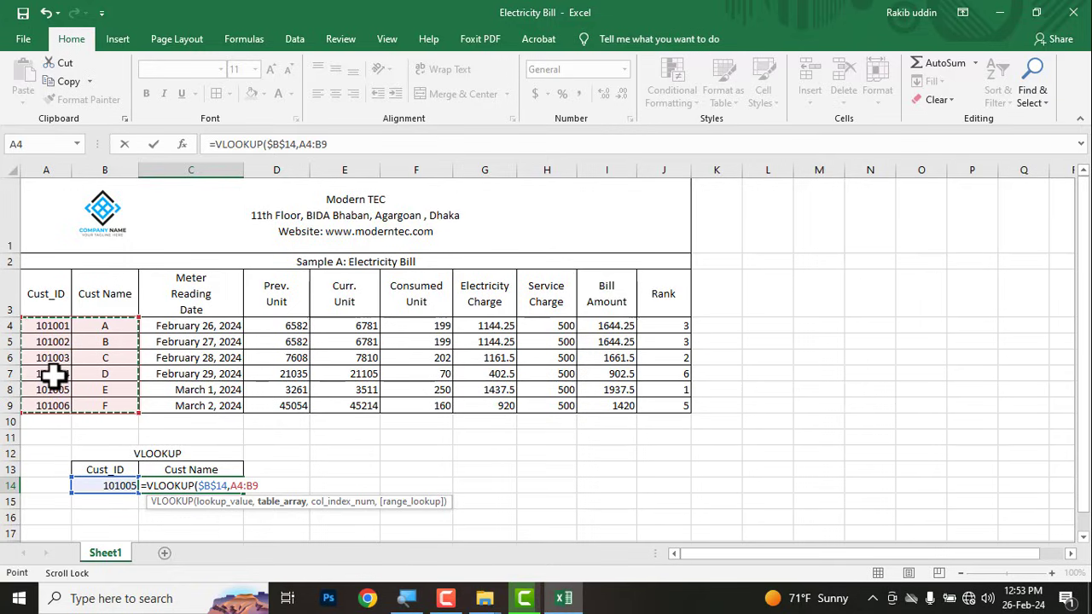
{"action": "key", "text": "F4"}
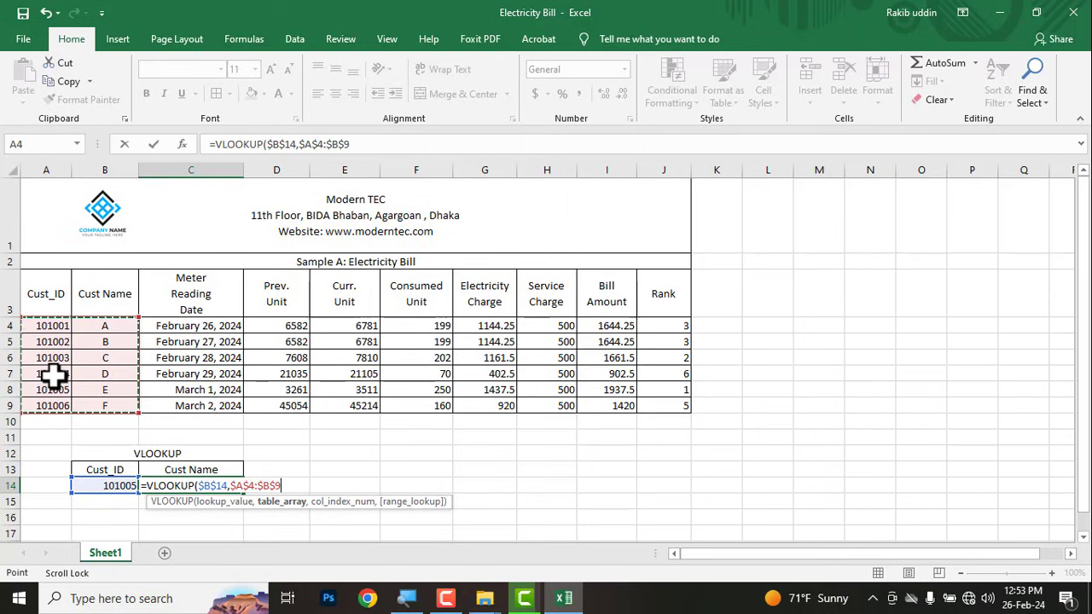
{"action": "type", "text": ","}
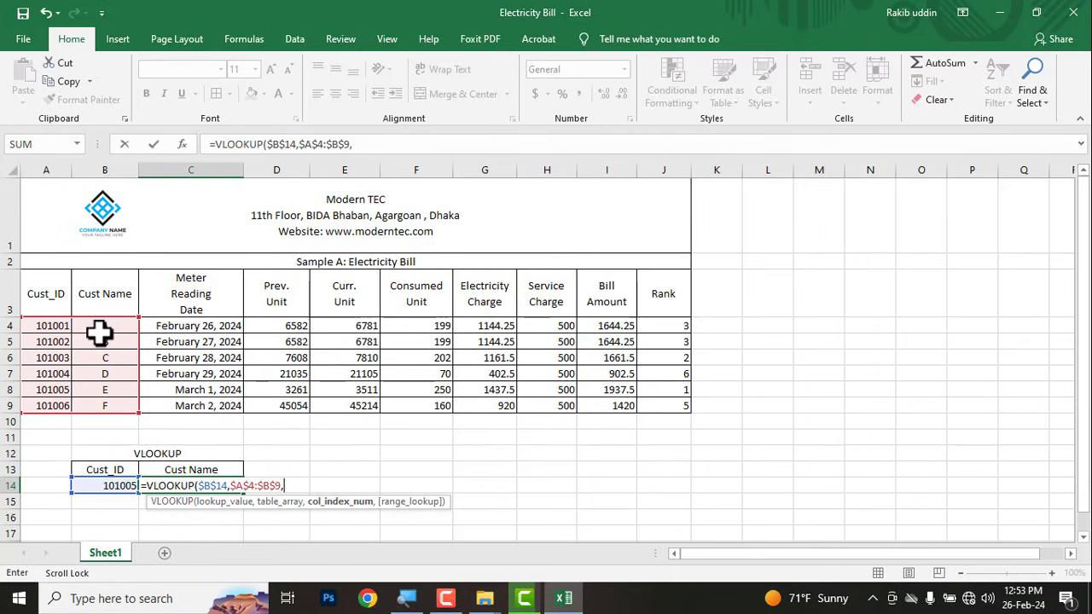
{"action": "type", "text": "2,"}
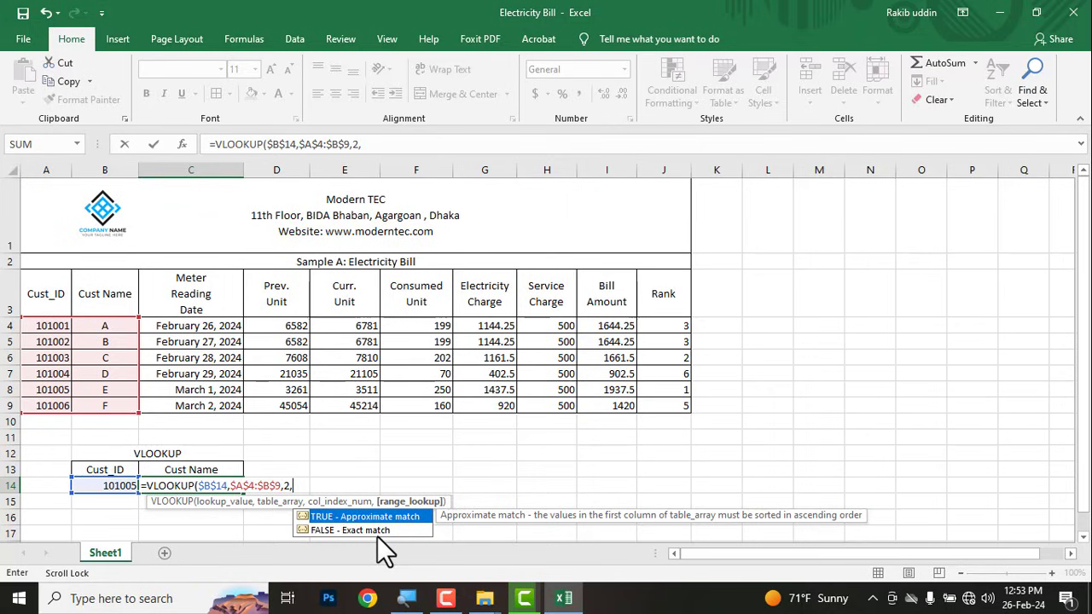
{"action": "type", "text": "0"}
{"action": "type", "text": ")"}
{"action": "key", "text": "Return"}
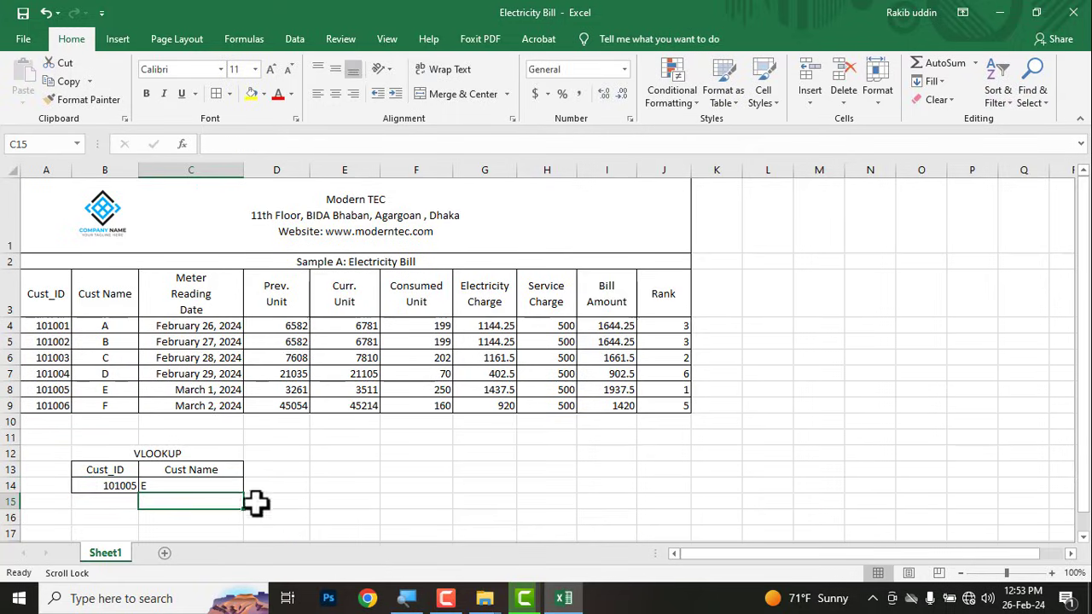
Step: Centre the looked-up name in cell C14
{"action": "left_click", "coordinate": [170, 485]}
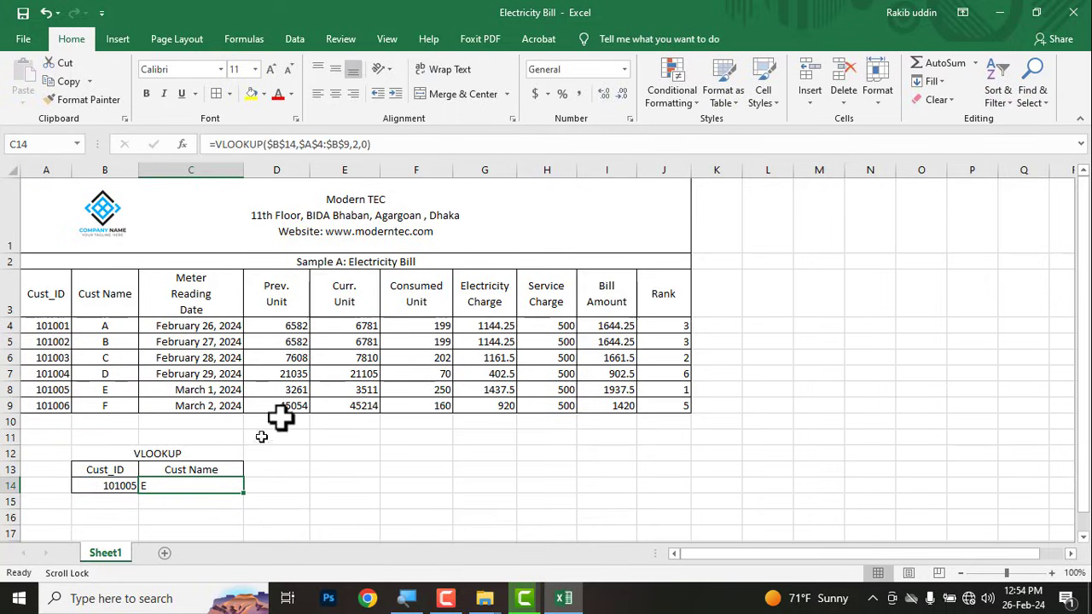
{"action": "left_click", "coordinate": [335, 94]}
{"action": "left_click", "coordinate": [390, 423]}
Step: Test the lookup by pasting customer B's Cust_ID from A5 into B14
{"action": "left_click", "coordinate": [59, 342]}
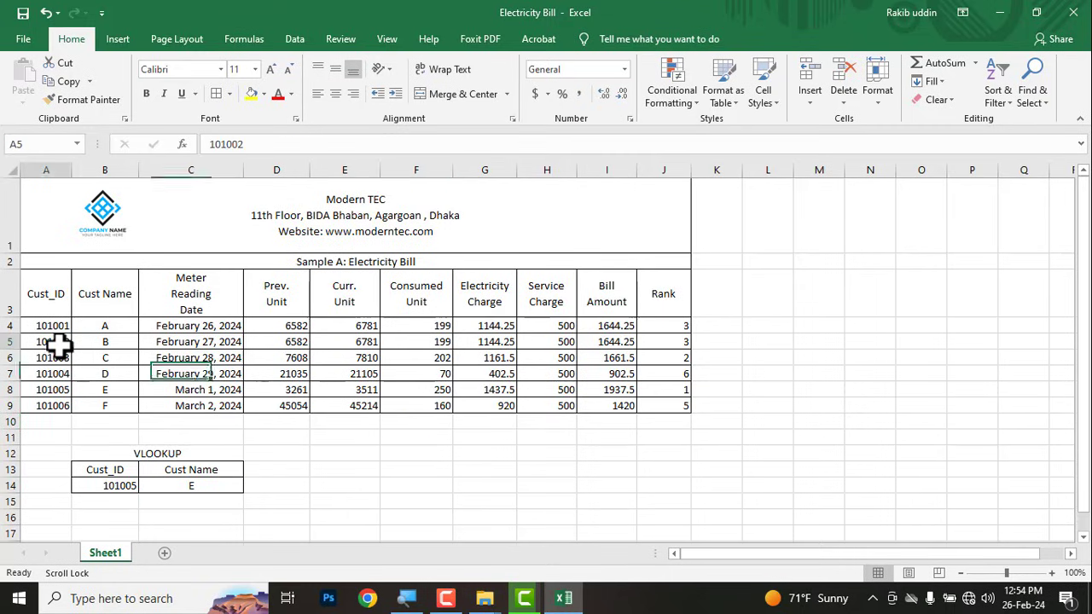
{"action": "key", "text": "ctrl+c"}
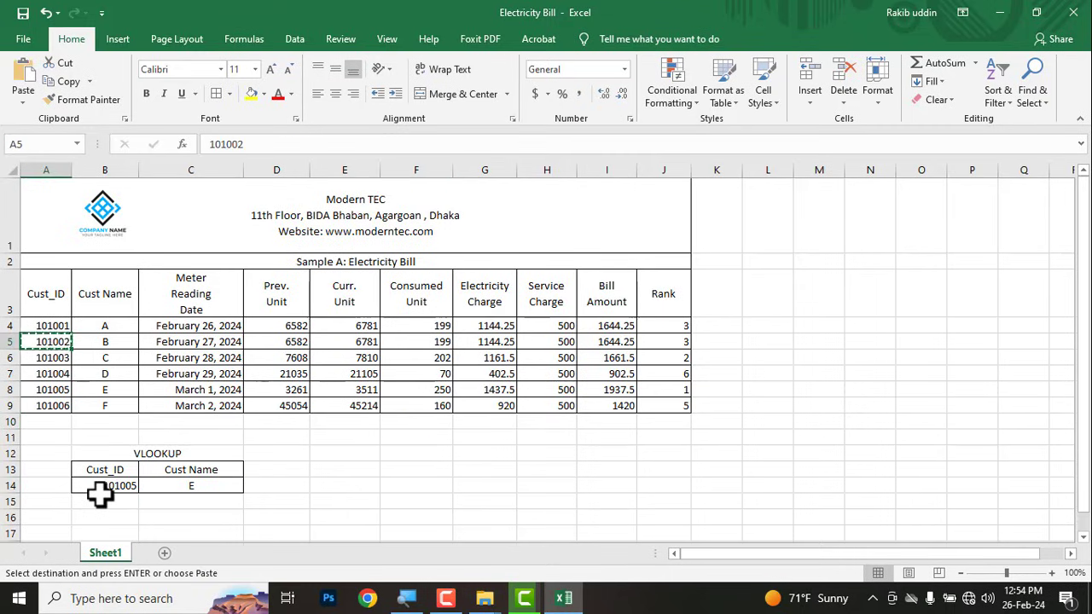
{"action": "left_click", "coordinate": [101, 487]}
{"action": "key", "text": "ctrl+v"}
{"action": "left_click", "coordinate": [294, 501]}
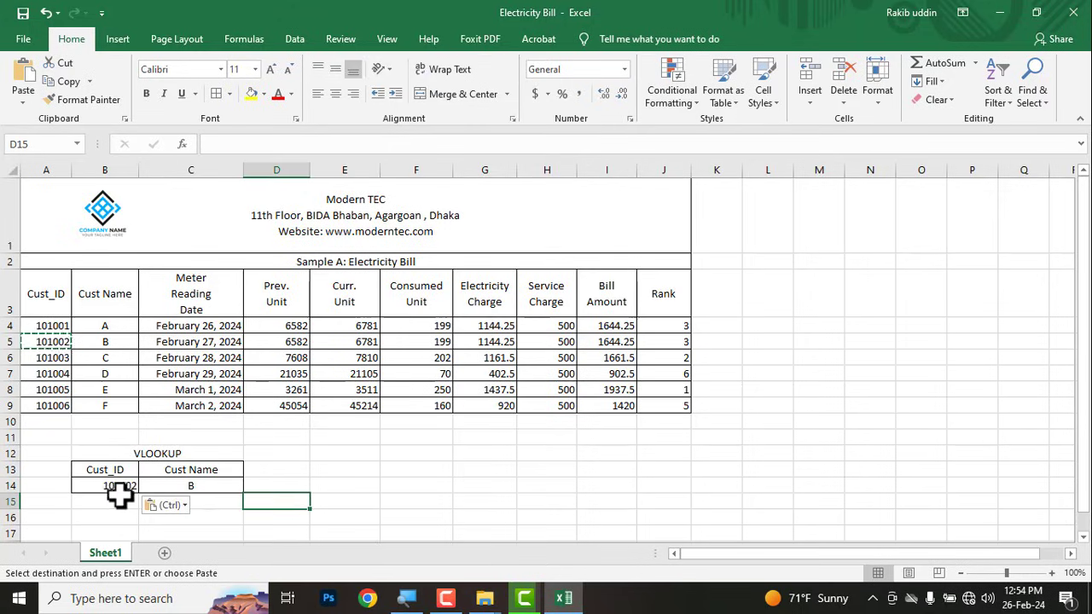
{"action": "left_click", "coordinate": [112, 342]}
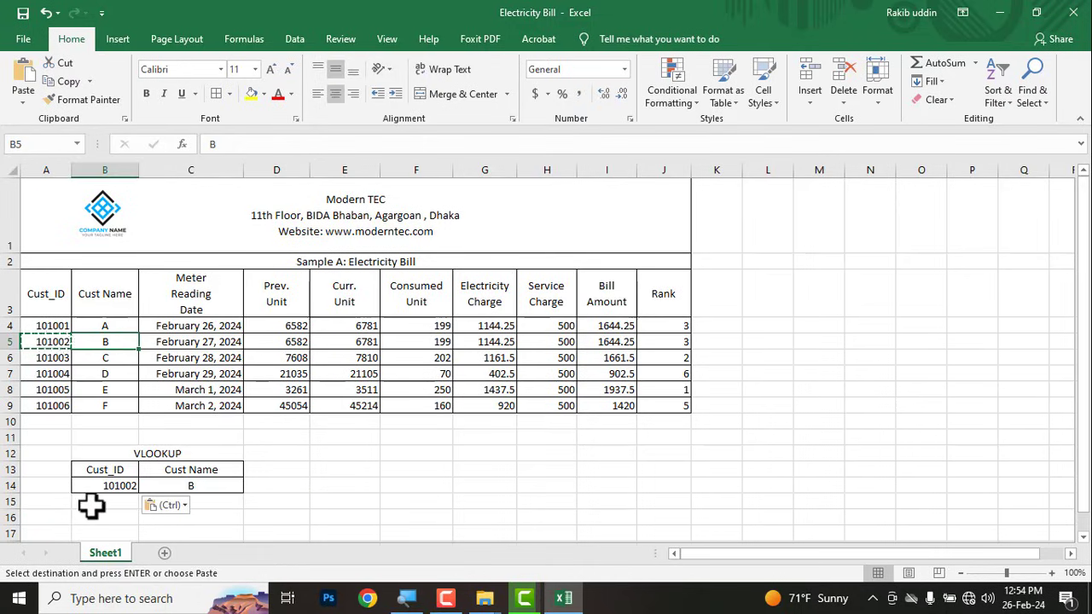
Step: Restore Cust_ID 101005 in B14 and confirm the lookup returns E again
{"action": "double_click", "coordinate": [135, 486]}
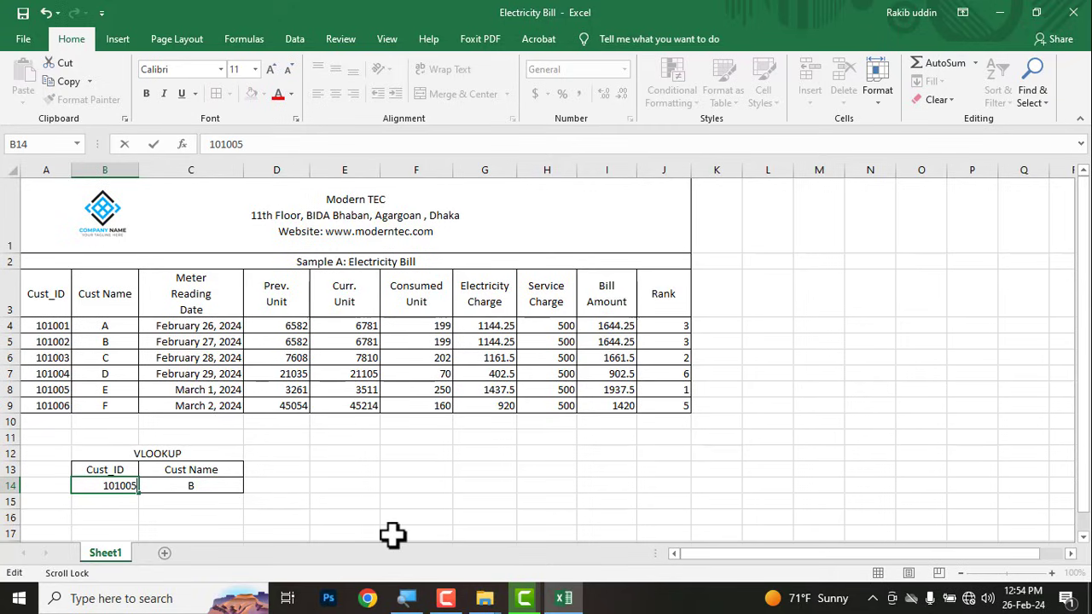
{"action": "key", "text": "Return"}
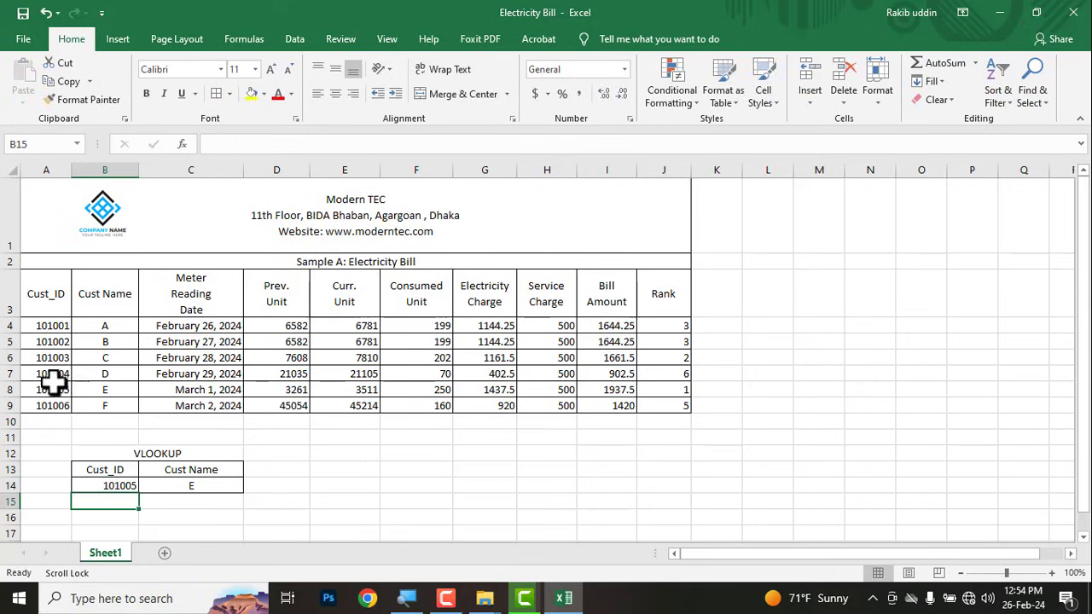
{"action": "left_click", "coordinate": [53, 384]}
{"action": "left_click", "coordinate": [119, 392]}
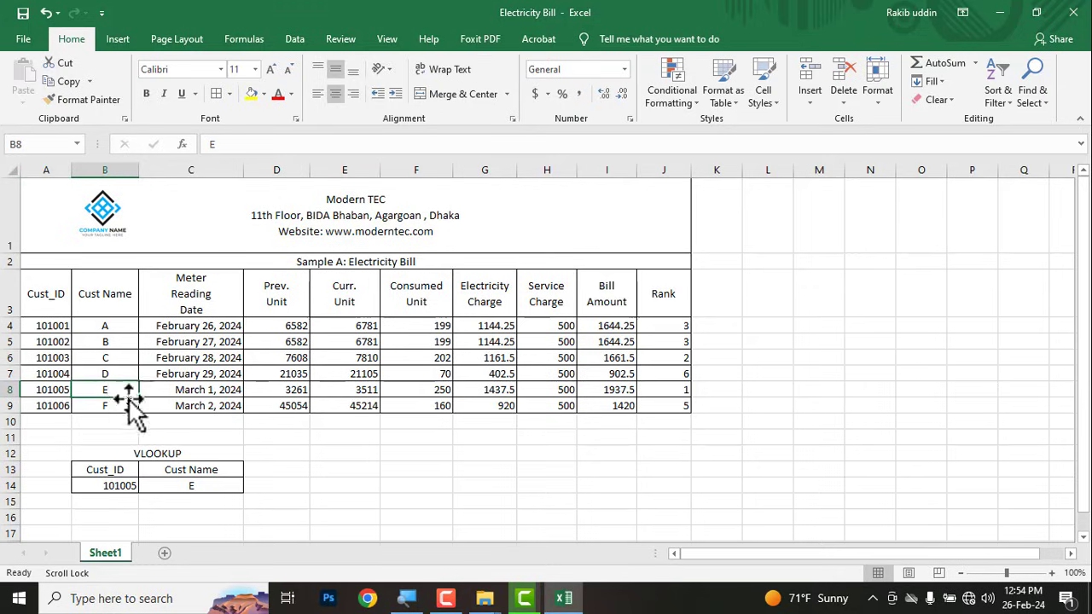
{"action": "left_click", "coordinate": [183, 482]}
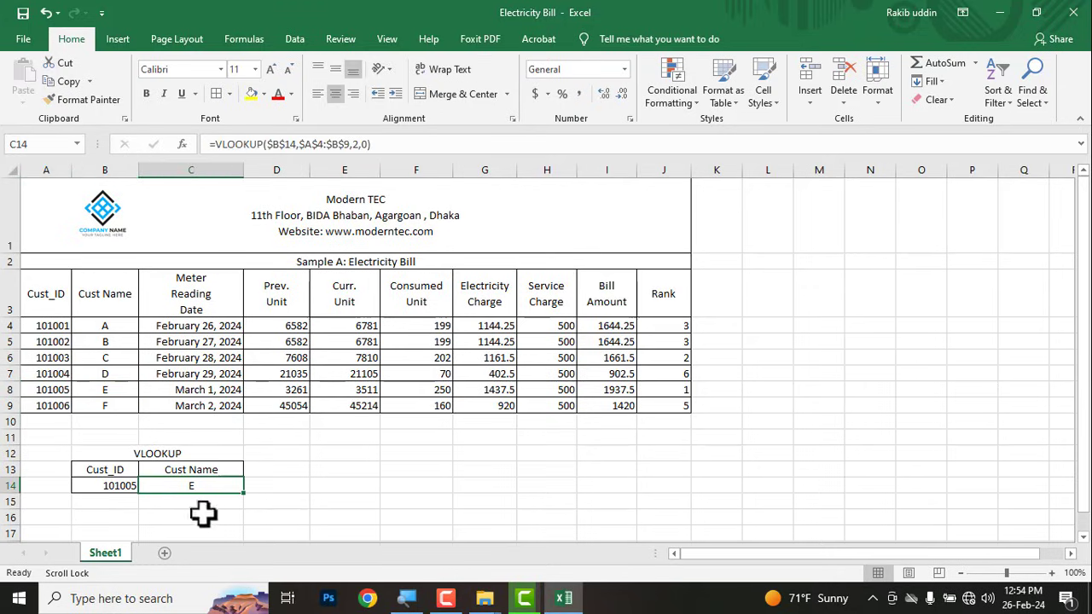
{"action": "left_click", "coordinate": [112, 488]}
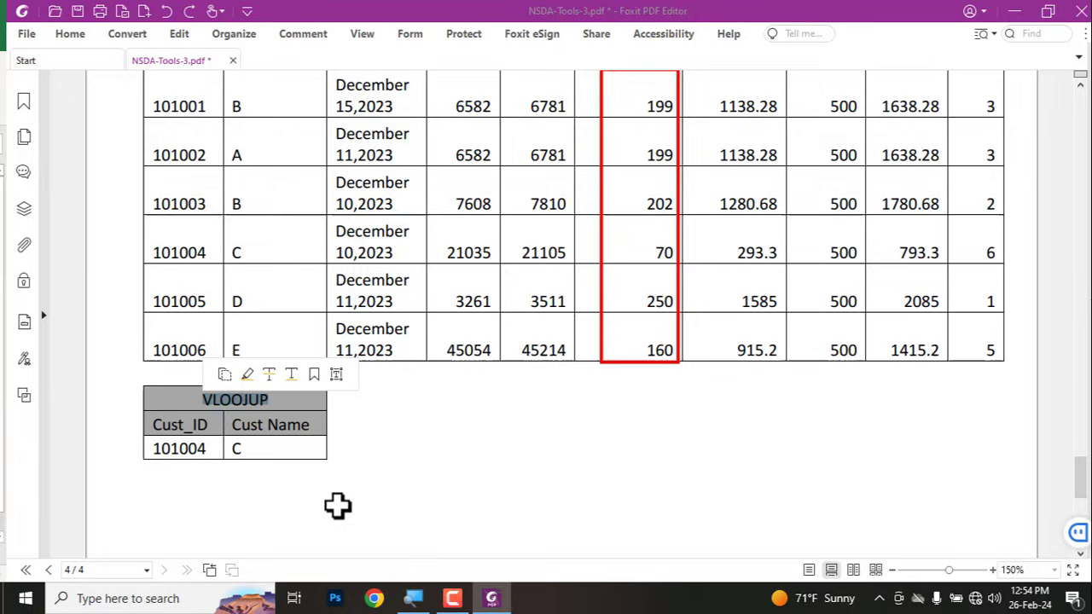
{"action": "scroll", "coordinate": [454, 454], "scroll_direction": "up", "scroll_amount": 3}
{"action": "scroll", "coordinate": [463, 458], "scroll_direction": "up", "scroll_amount": 1}
{"action": "scroll", "coordinate": [463, 456], "scroll_direction": "up", "scroll_amount": 3}
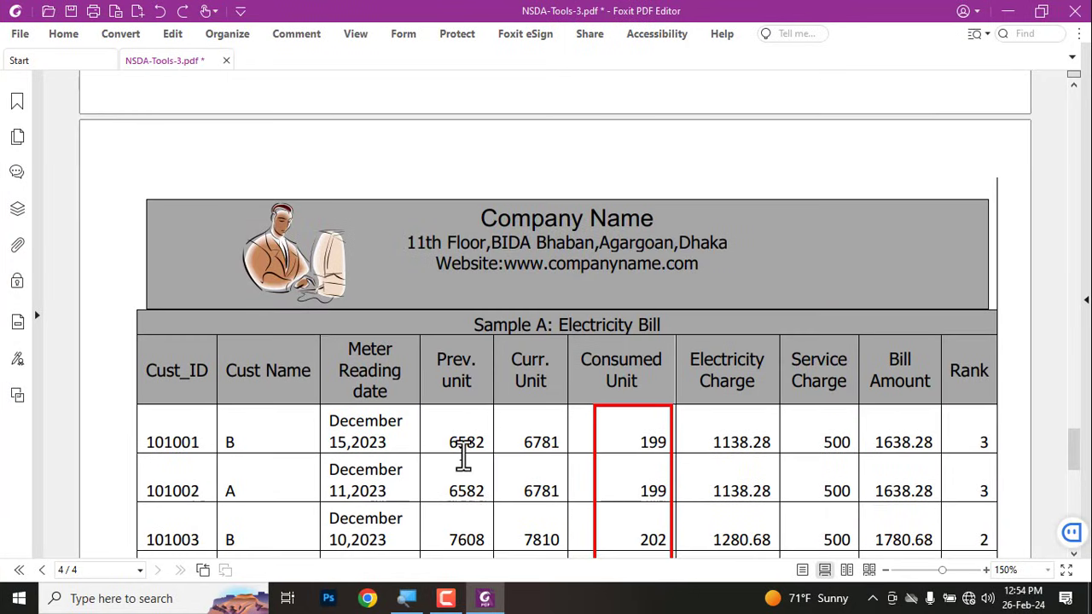
{"action": "scroll", "coordinate": [463, 458], "scroll_direction": "down", "scroll_amount": 3}
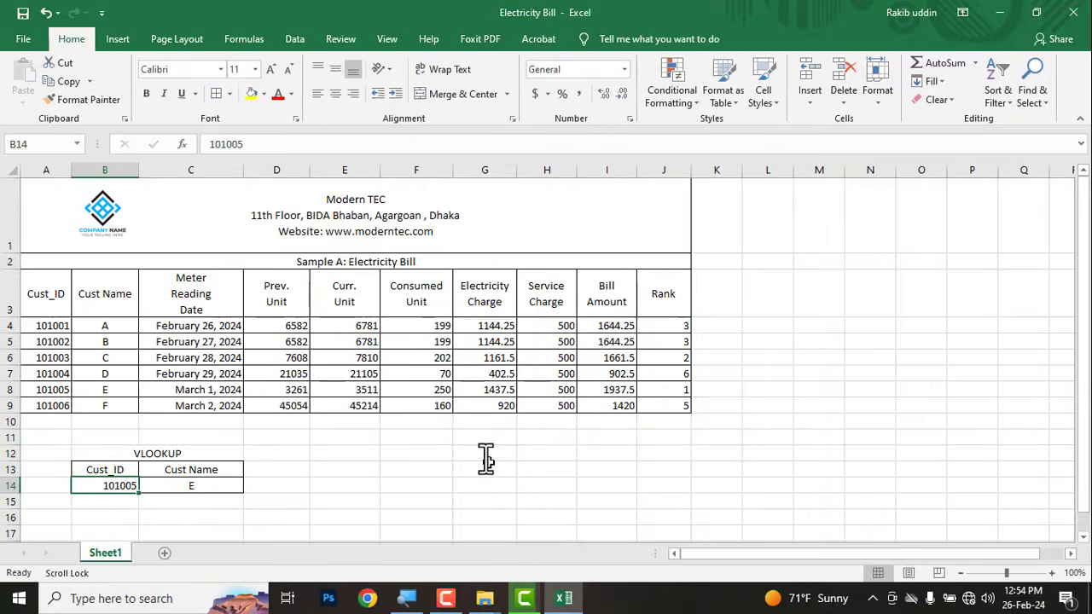